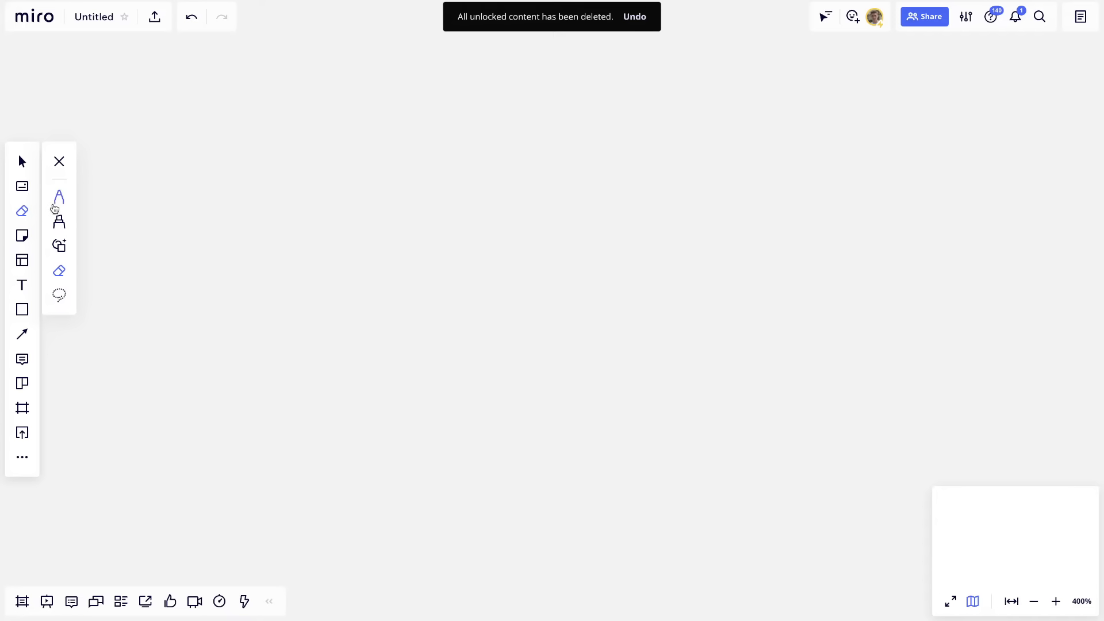
click(22, 161)
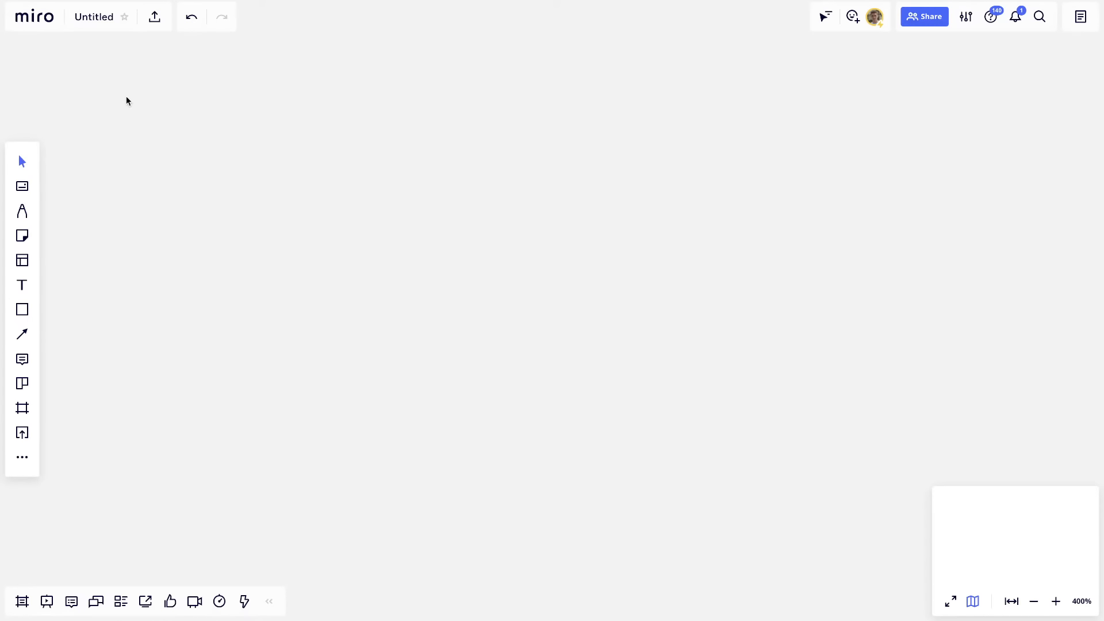
drag(114, 66, 368, 274)
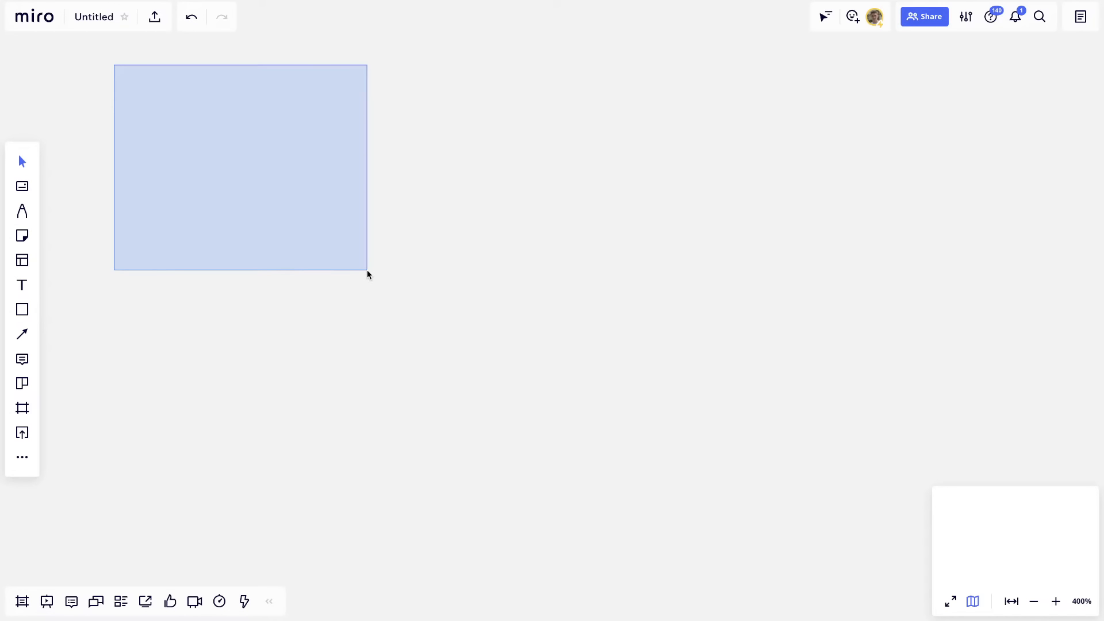
drag(367, 273, 367, 273)
Step: Draw two separate freehand loops in black with the Pen tool on the upper part of the board
click(22, 211)
mouse_move(202, 90)
mouse_down()
mouse_move(182, 115)
mouse_move(279, 69)
mouse_move(167, 75)
mouse_move(153, 108)
mouse_up()
mouse_move(568, 102)
mouse_down()
mouse_move(500, 123)
mouse_move(648, 183)
mouse_move(552, 172)
mouse_up()
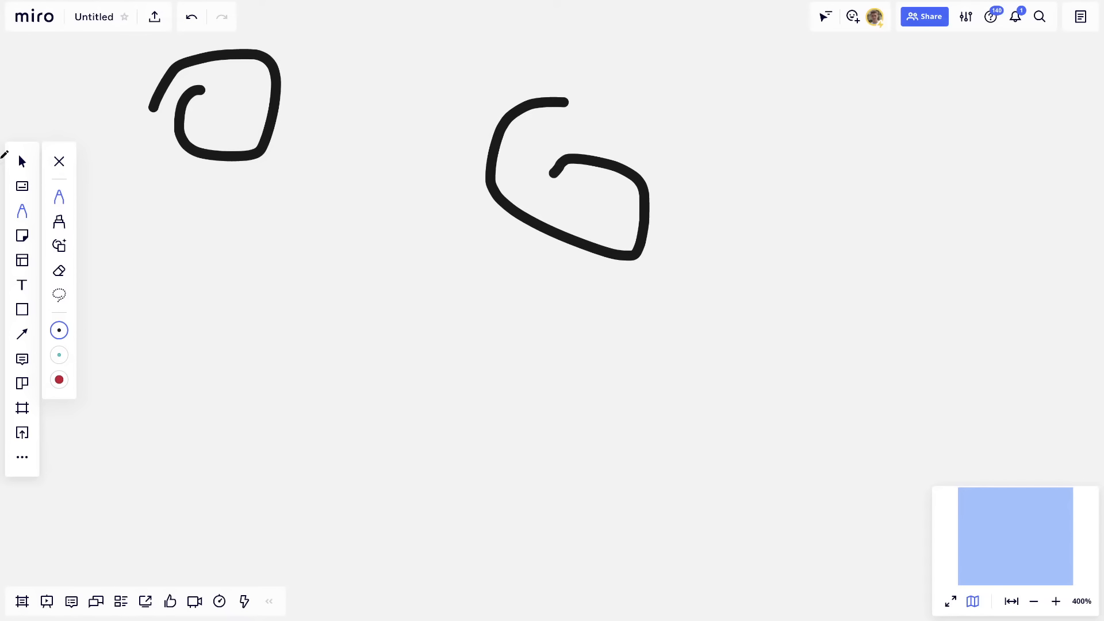
Step: Select both freehand loops together and move them lower on the board
click(22, 162)
mouse_move(88, 47)
mouse_down()
mouse_move(518, 269)
mouse_move(705, 343)
mouse_up()
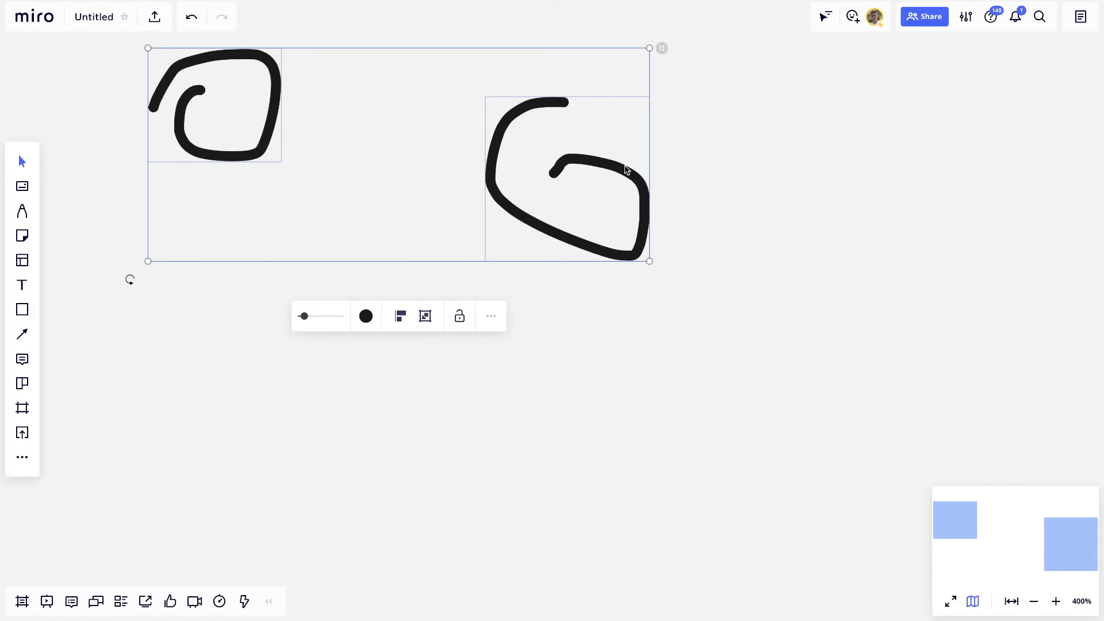
drag(625, 167, 640, 332)
Step: Area-select the two freehand loops and delete them to clear the board
click(766, 219)
drag(716, 203, 407, 451)
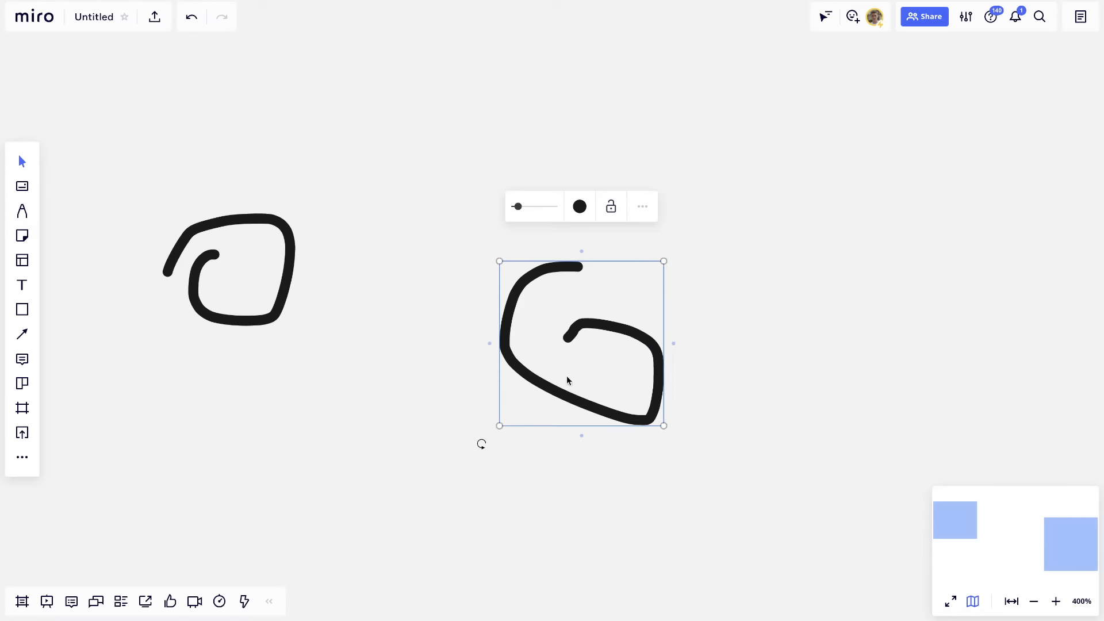
drag(653, 349, 473, 294)
drag(586, 207, 7, 468)
key(Delete)
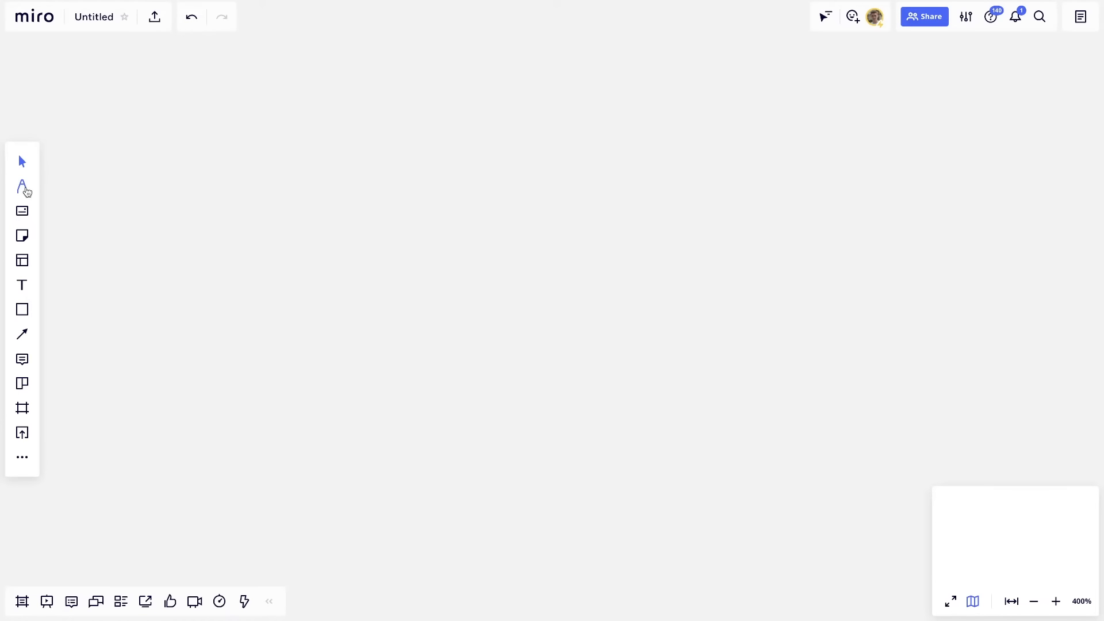
Step: Set the first pen preset to minimum thickness in black and handwrite a large letter C
click(23, 187)
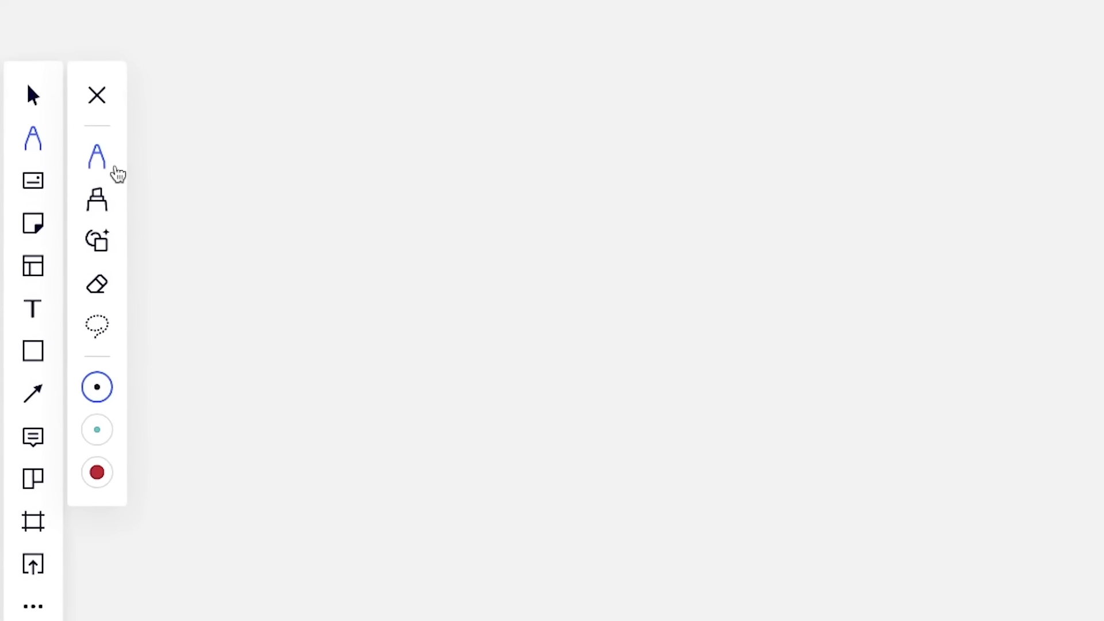
click(103, 393)
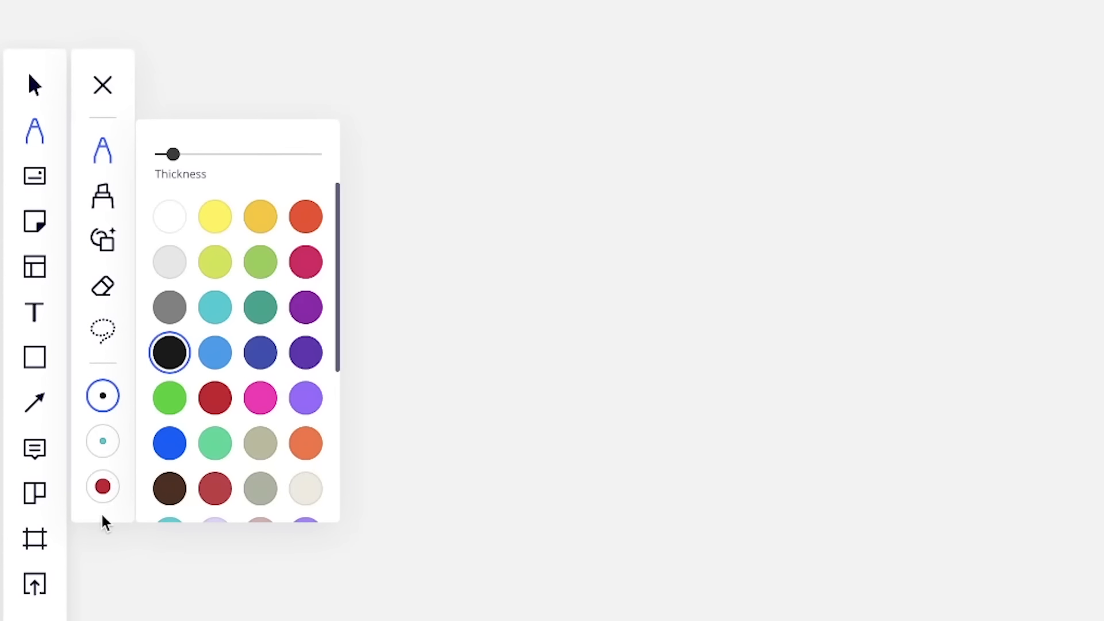
drag(174, 155, 143, 165)
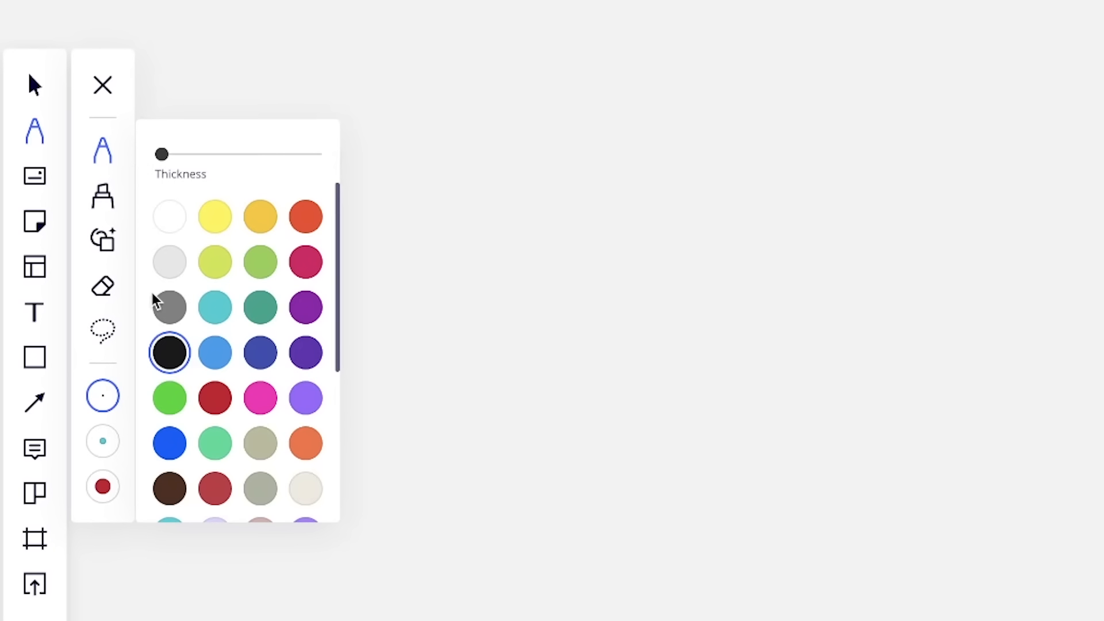
click(167, 352)
mouse_move(420, 98)
mouse_down()
mouse_move(435, 226)
mouse_move(453, 230)
mouse_up()
Step: Increase the thickness of the teal pen preset and draw a horizontal line beneath the letter C
click(102, 446)
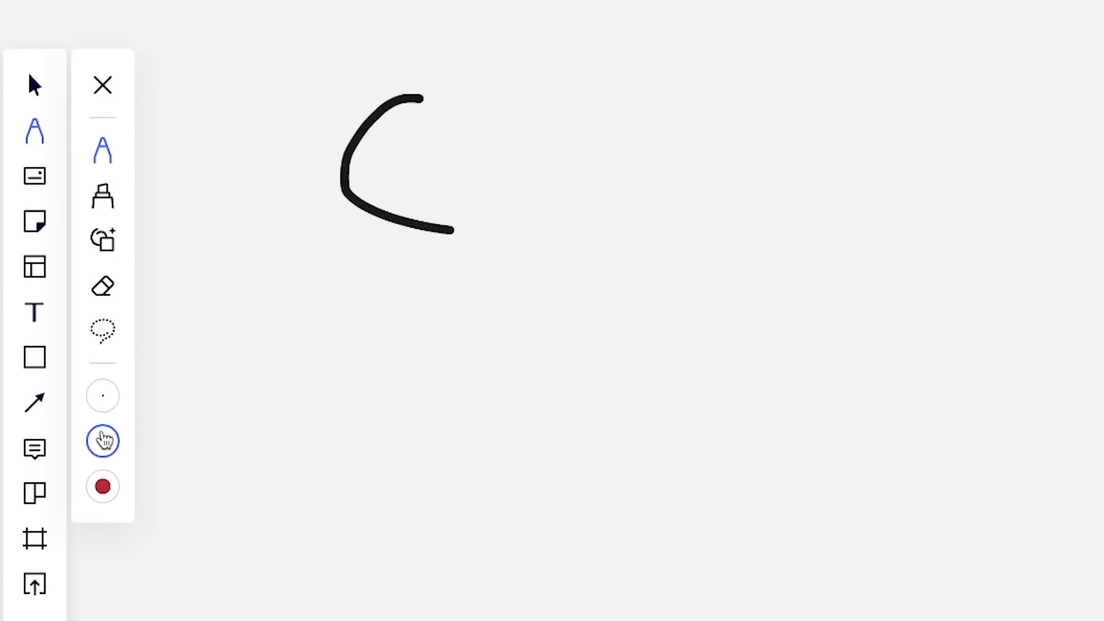
click(104, 439)
drag(175, 155, 203, 154)
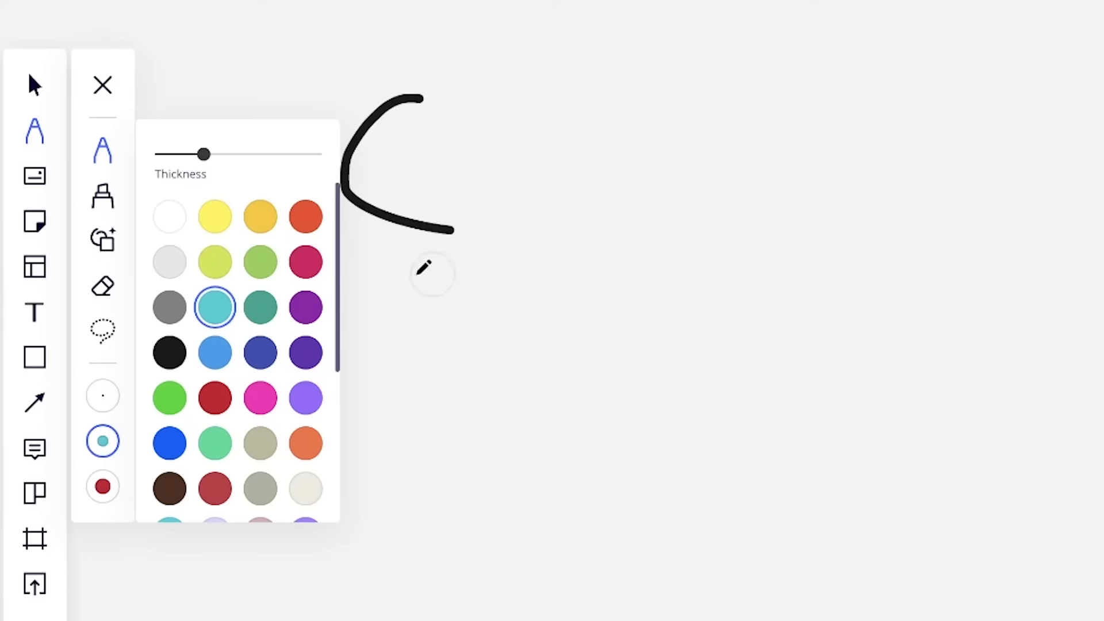
drag(352, 275, 1028, 284)
Step: Change the third pen preset to a thicker yellow-orange stroke and draw a wide horizontal line below the teal one
click(103, 486)
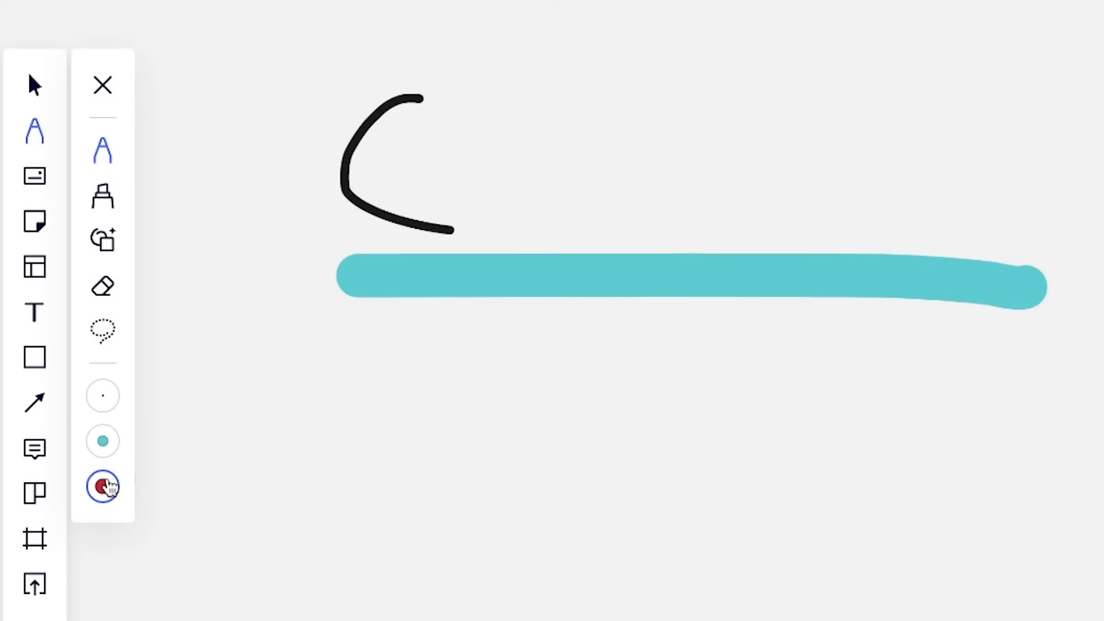
click(99, 492)
click(100, 493)
click(99, 493)
drag(217, 154, 282, 155)
click(259, 215)
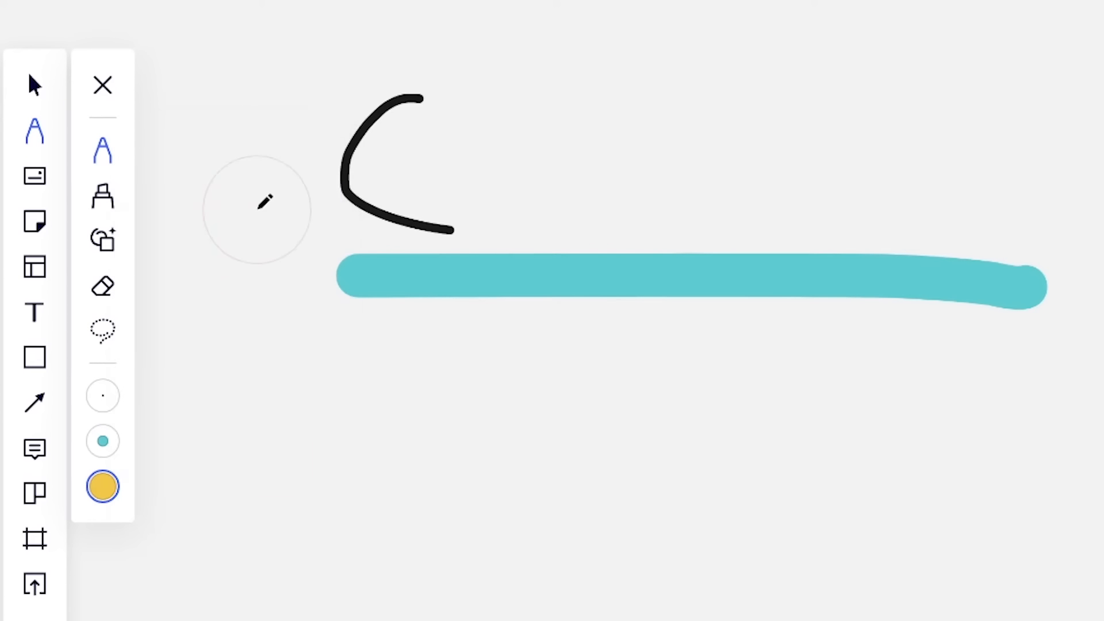
mouse_move(345, 373)
mouse_down()
mouse_move(998, 358)
mouse_move(1033, 367)
mouse_up()
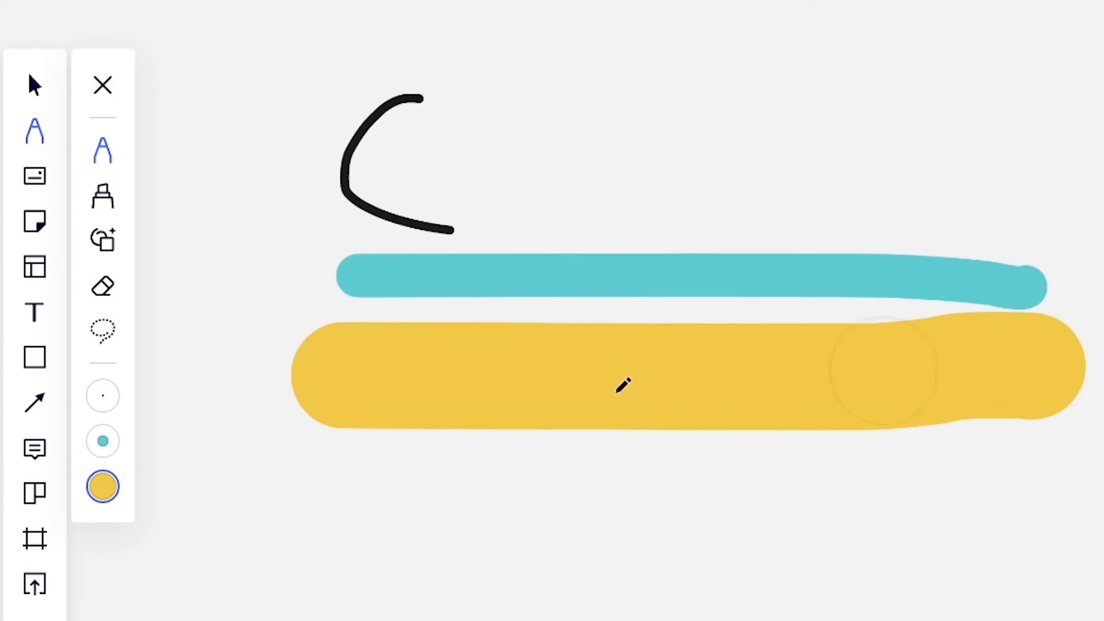
Step: Handwrite the remaining letters of the first name after the C with the thin black pen preset
click(102, 398)
mouse_move(522, 165)
mouse_down()
mouse_move(470, 195)
mouse_move(555, 196)
mouse_move(561, 219)
mouse_up()
mouse_move(601, 151)
mouse_down()
mouse_move(620, 156)
mouse_move(660, 127)
mouse_up()
drag(723, 85, 723, 202)
mouse_move(705, 144)
mouse_down()
mouse_move(745, 143)
mouse_move(802, 204)
mouse_up()
mouse_move(877, 160)
mouse_down()
mouse_move(874, 172)
mouse_move(906, 118)
mouse_up()
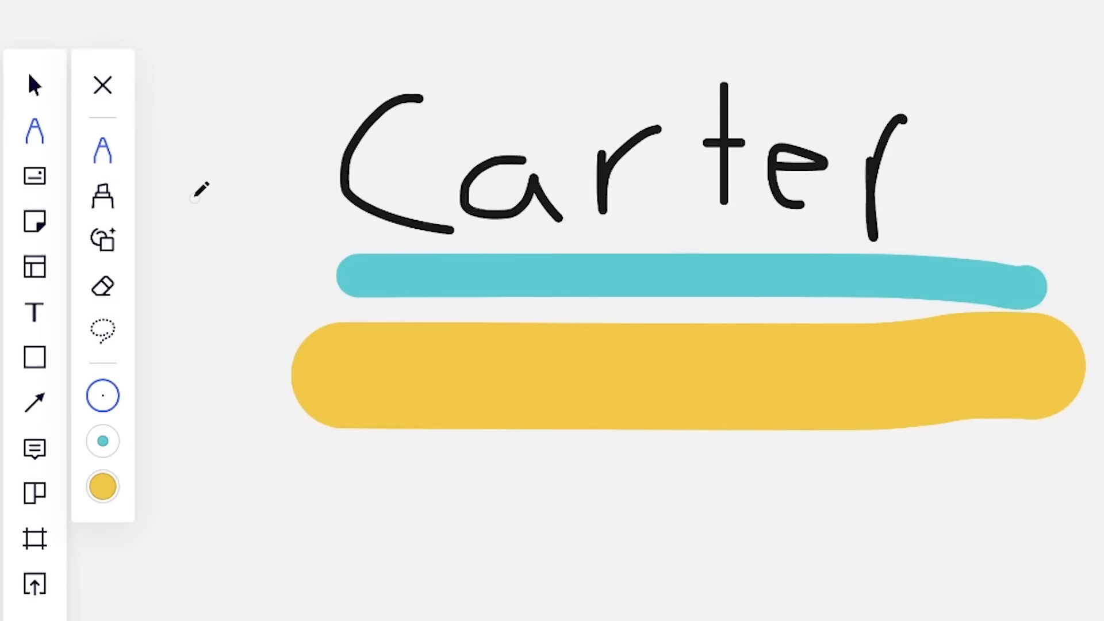
Step: Thicken the yellow highlighter preset and cover the handwritten name with two overlapping highlighter strokes
click(107, 198)
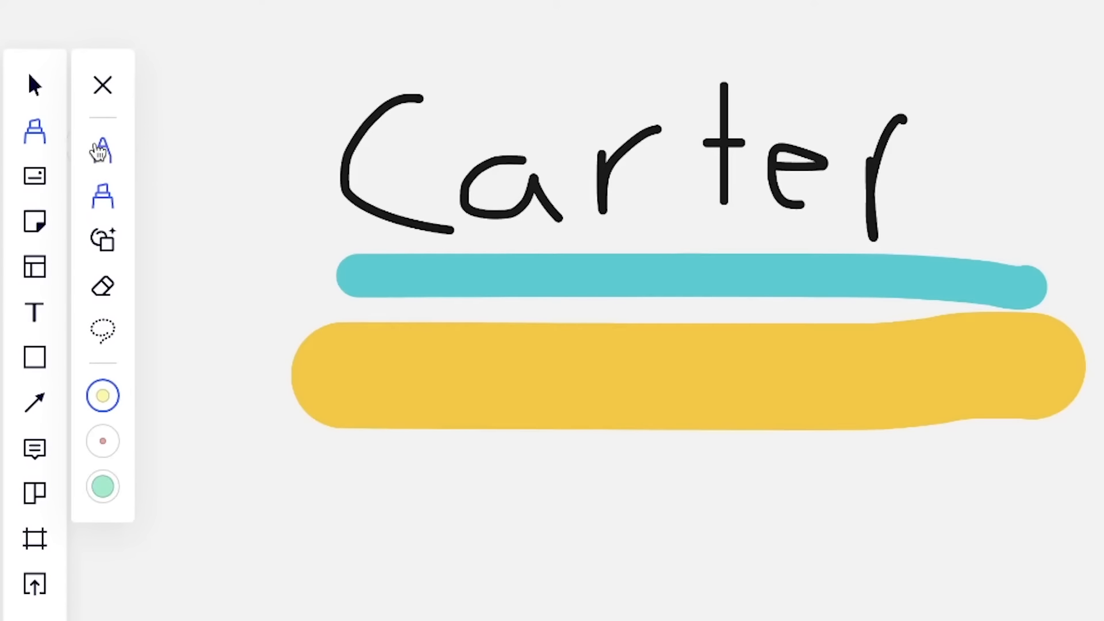
click(104, 405)
drag(207, 153, 946, 138)
click(381, 135)
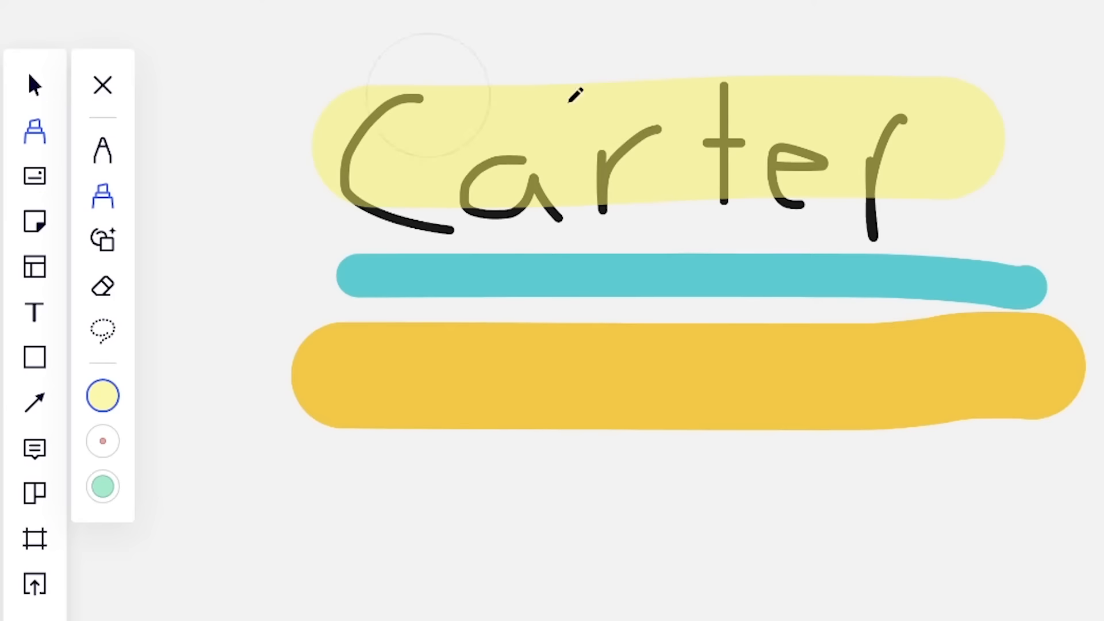
mouse_move(377, 177)
mouse_down()
mouse_move(371, 184)
mouse_move(955, 173)
mouse_up()
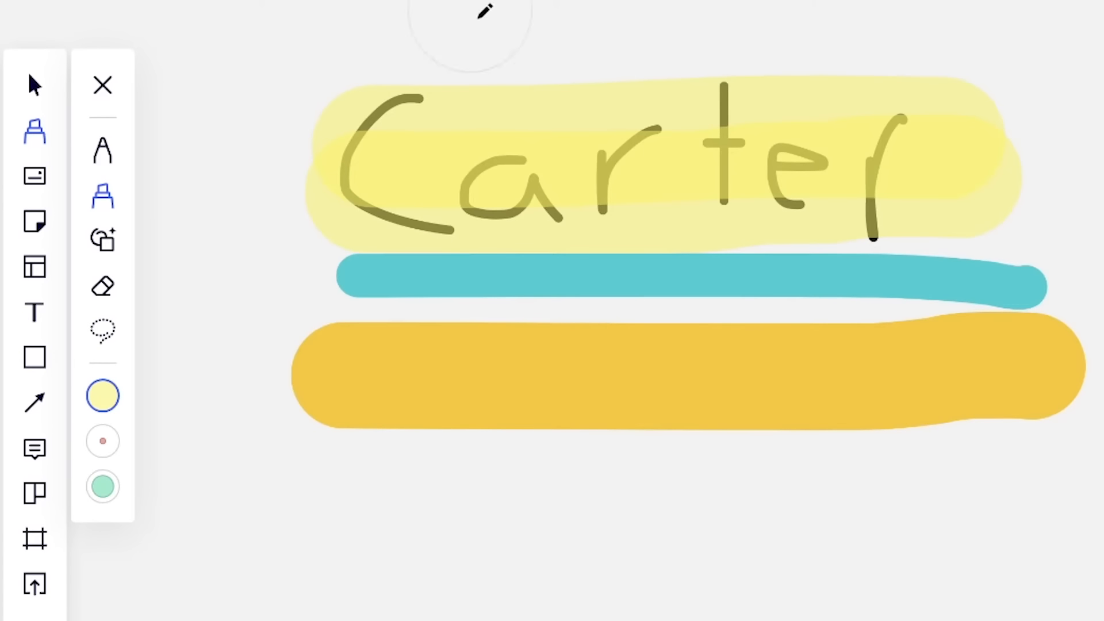
Step: Increase the thickness of the red and green highlighter presets and try a green highlight over the handwritten name
click(105, 442)
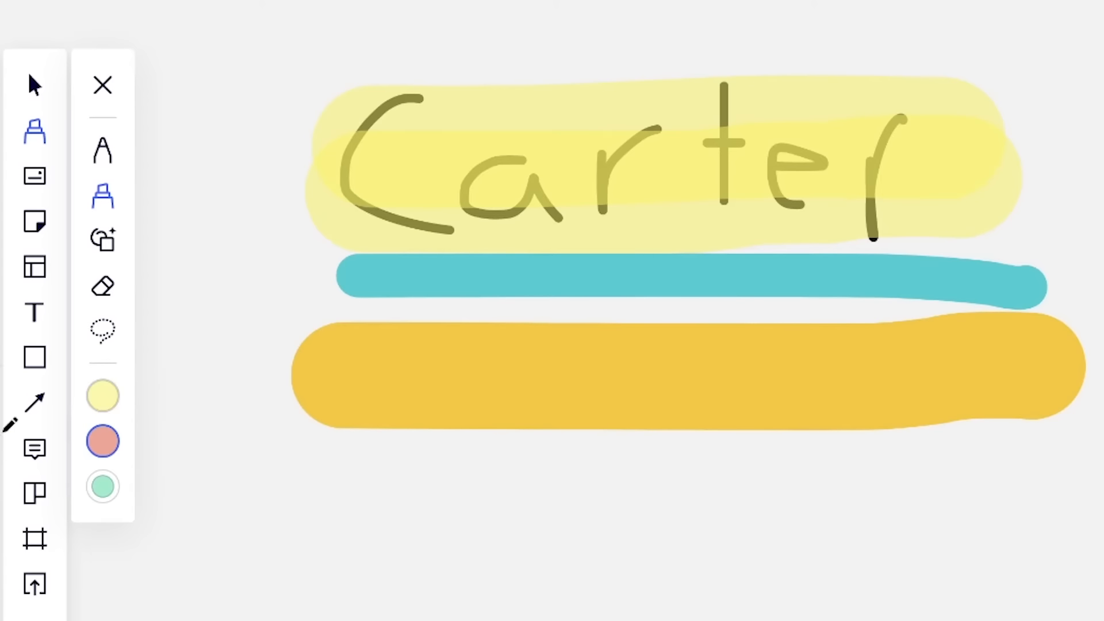
click(103, 487)
click(104, 496)
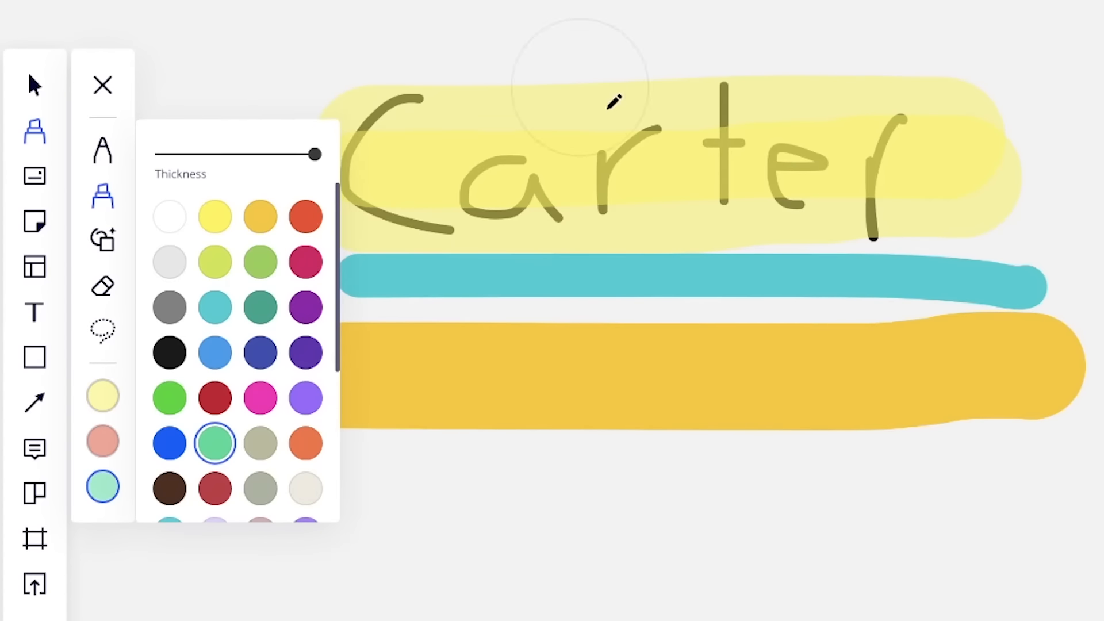
drag(450, 131, 983, 144)
Step: Draw a circle above the handwritten name with Smart drawing and move it to the right of the name
click(103, 240)
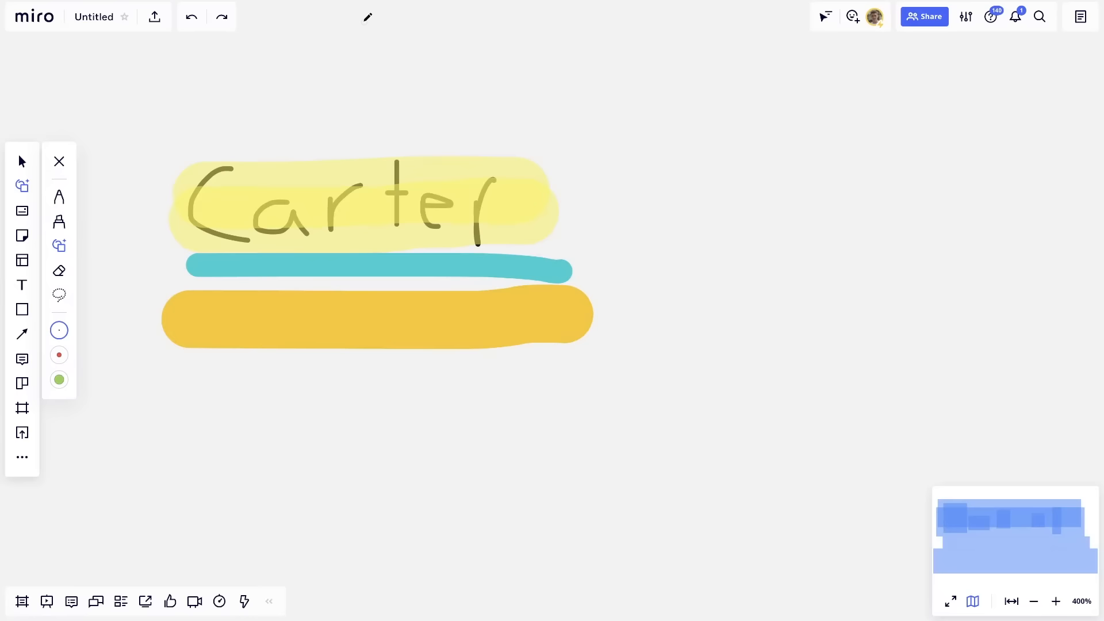
mouse_move(366, 21)
mouse_down()
mouse_move(298, 73)
mouse_move(401, 65)
mouse_move(343, 14)
mouse_up()
key(v)
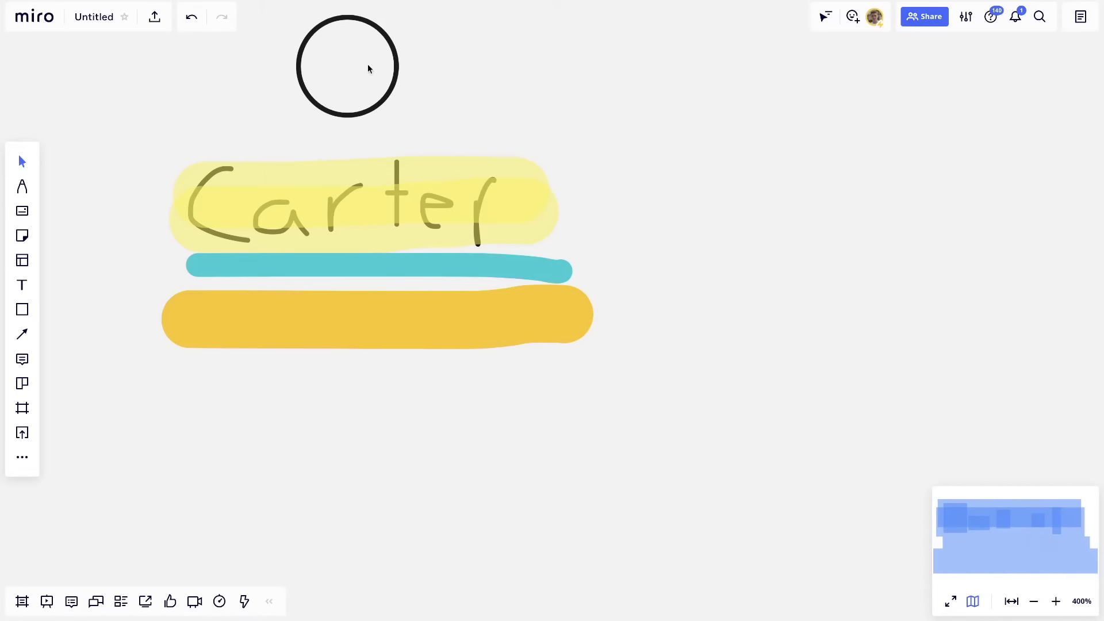
click(297, 67)
drag(302, 52, 684, 200)
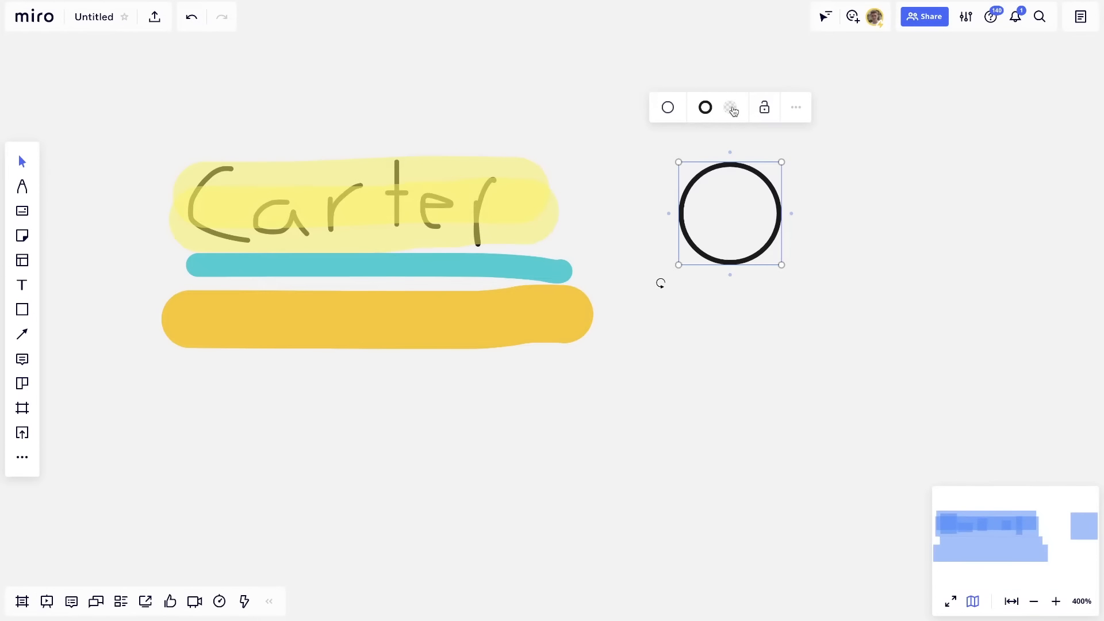
Step: Fill the circle with light green and reduce its border to minimum thickness
click(732, 108)
click(767, 205)
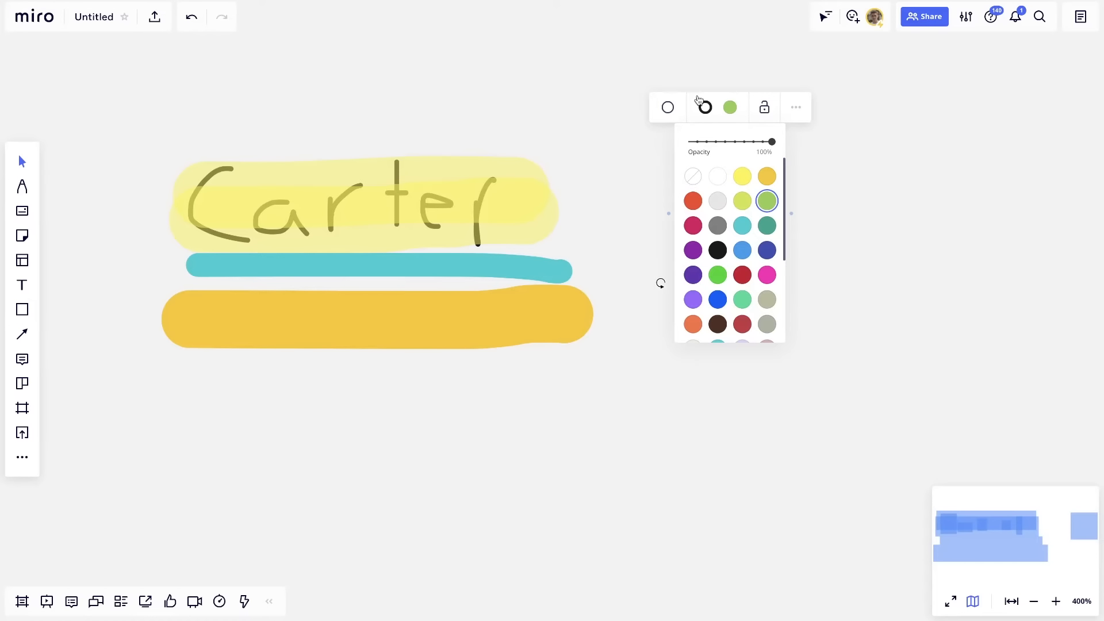
click(705, 107)
drag(687, 167, 654, 171)
click(880, 199)
click(862, 198)
click(697, 184)
Step: Try the circle's border as transparent, dotted and dashed, and finish with a solid dark teal line
click(705, 107)
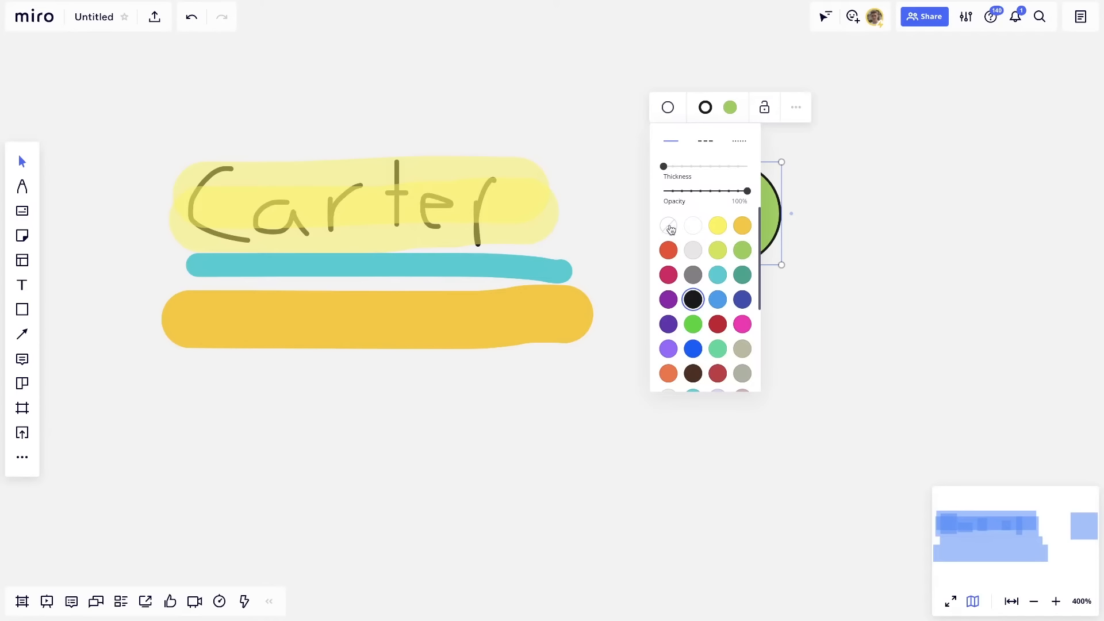
click(669, 227)
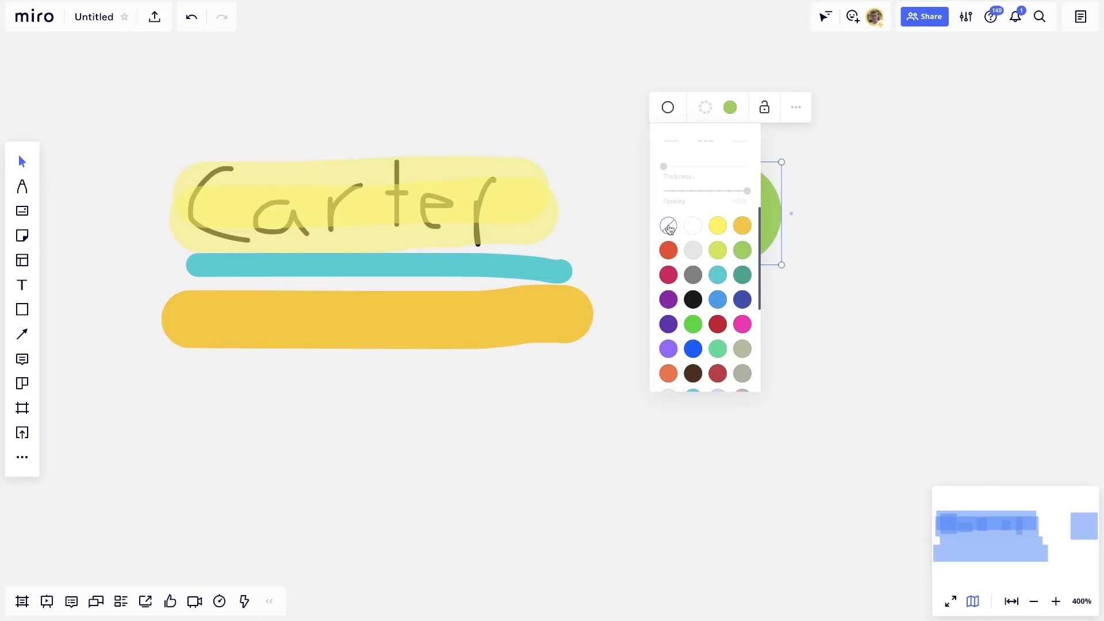
click(742, 275)
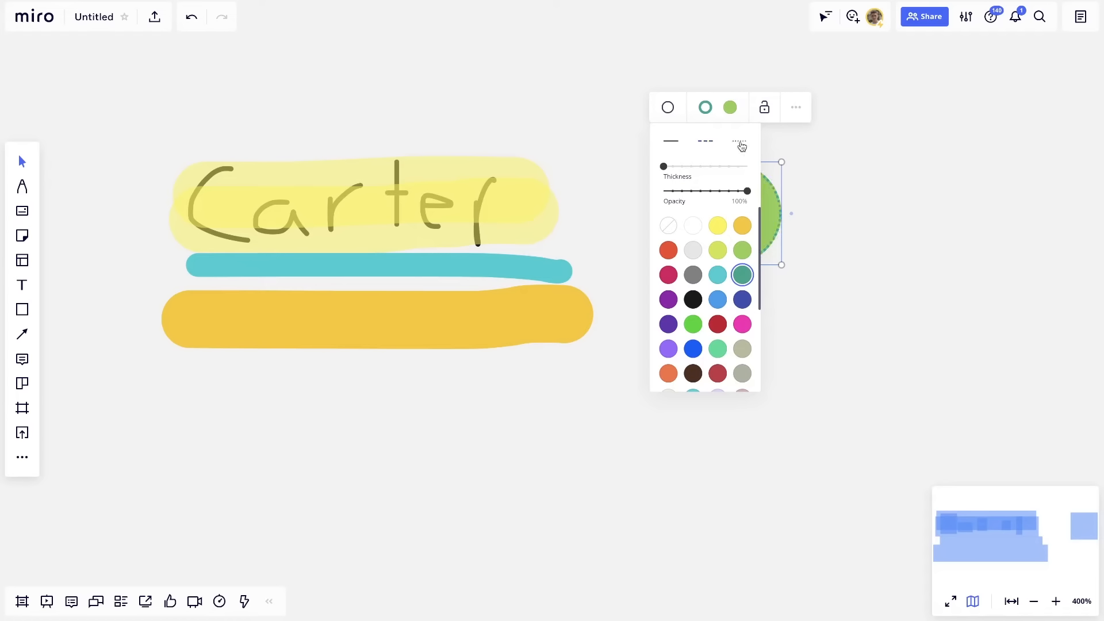
click(707, 143)
click(679, 147)
Step: Draw a triangle and a square above the green circle with Smart drawing
key(p)
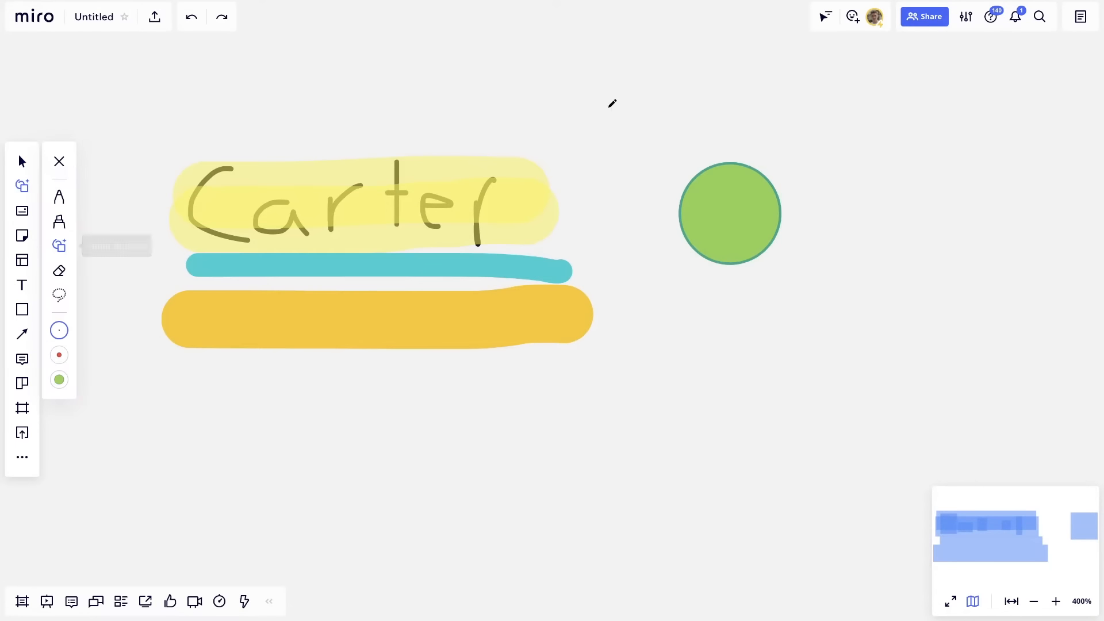
mouse_move(602, 19)
mouse_down()
mouse_move(571, 93)
mouse_move(603, 22)
mouse_up()
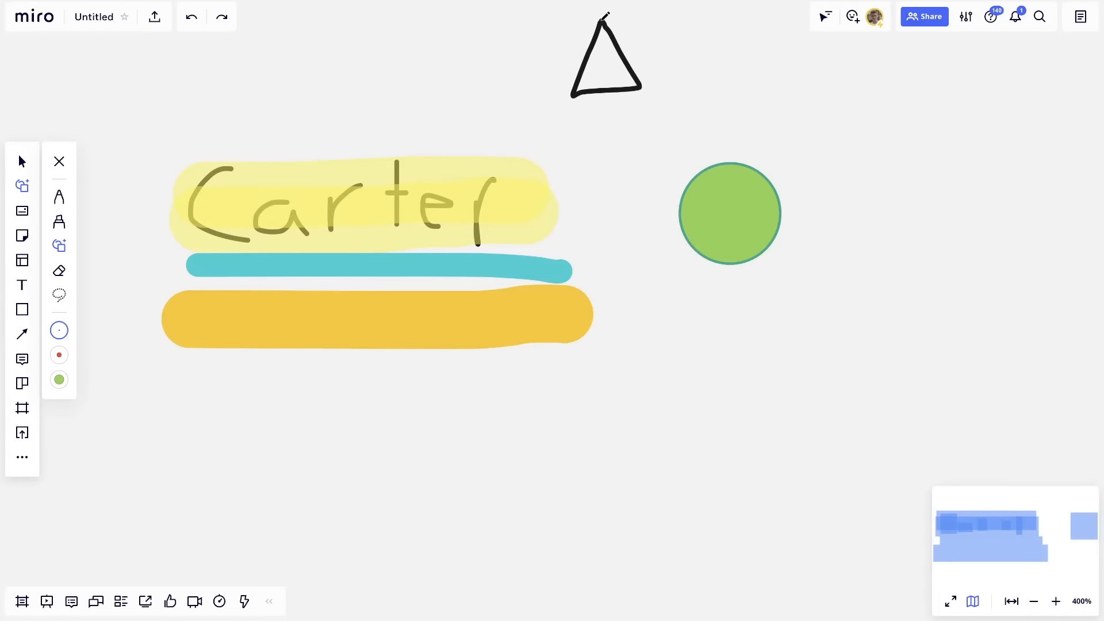
mouse_move(693, 43)
mouse_down()
mouse_move(700, 123)
mouse_move(699, 40)
mouse_up()
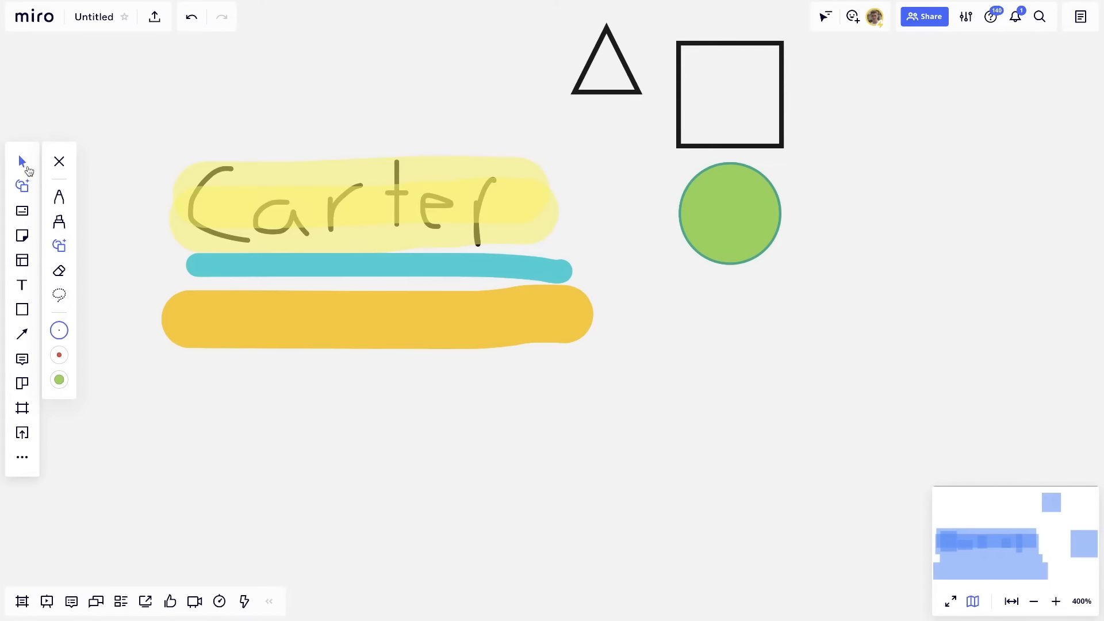
Step: Move the square to the right of the green circle and the triangle to just above the circle
click(22, 160)
drag(677, 100, 826, 200)
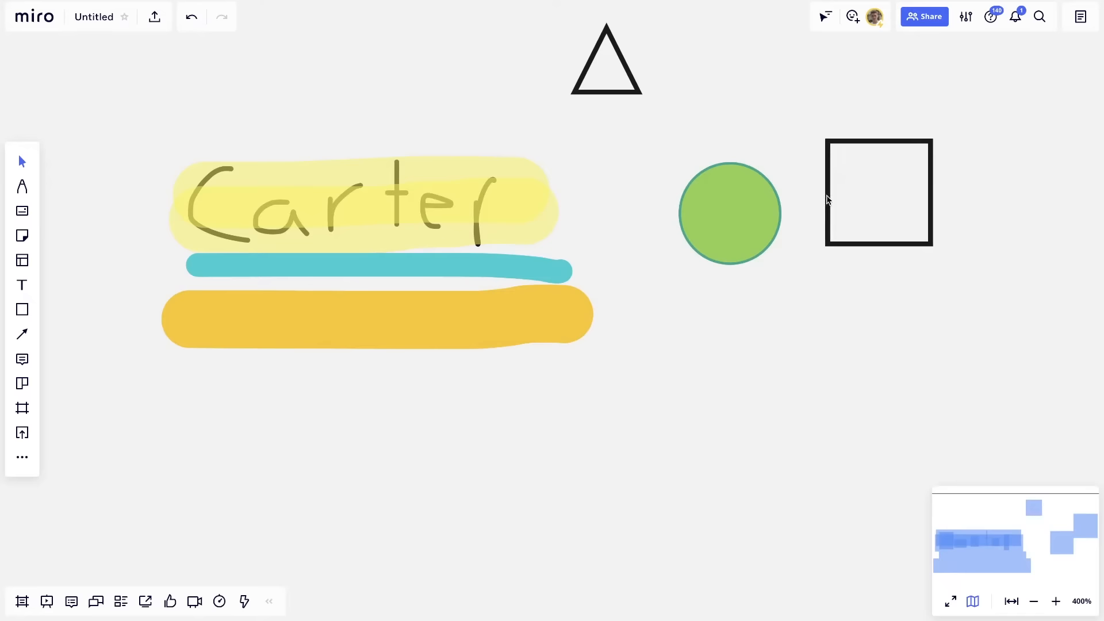
drag(641, 91, 777, 132)
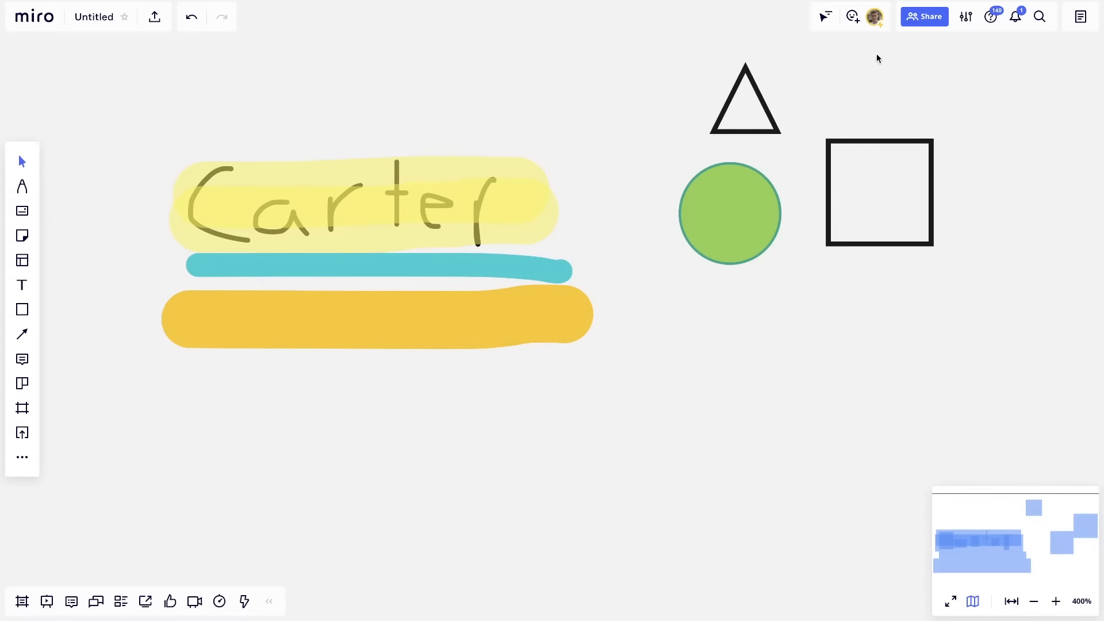
mouse_move(773, 126)
mouse_down()
mouse_move(805, 153)
mouse_move(783, 130)
mouse_up()
Step: Draw three more circles with Smart drawing in a row above the handwritten name
drag(1008, 86, 619, 385)
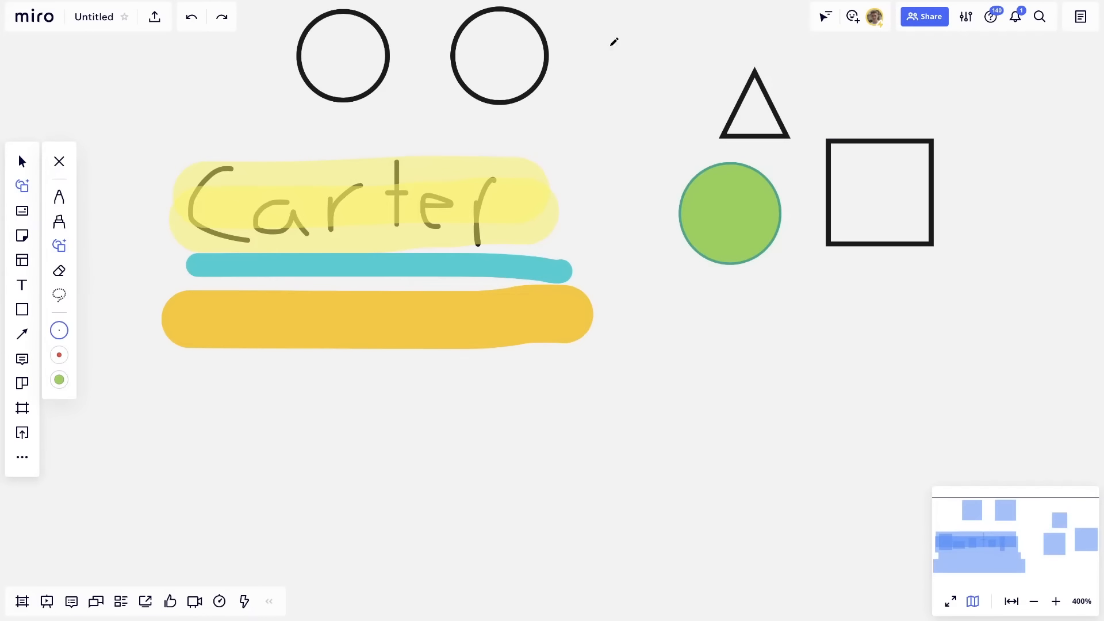
mouse_move(645, 31)
mouse_down()
mouse_move(621, 156)
mouse_move(706, 94)
mouse_move(673, 35)
mouse_move(652, 22)
mouse_up()
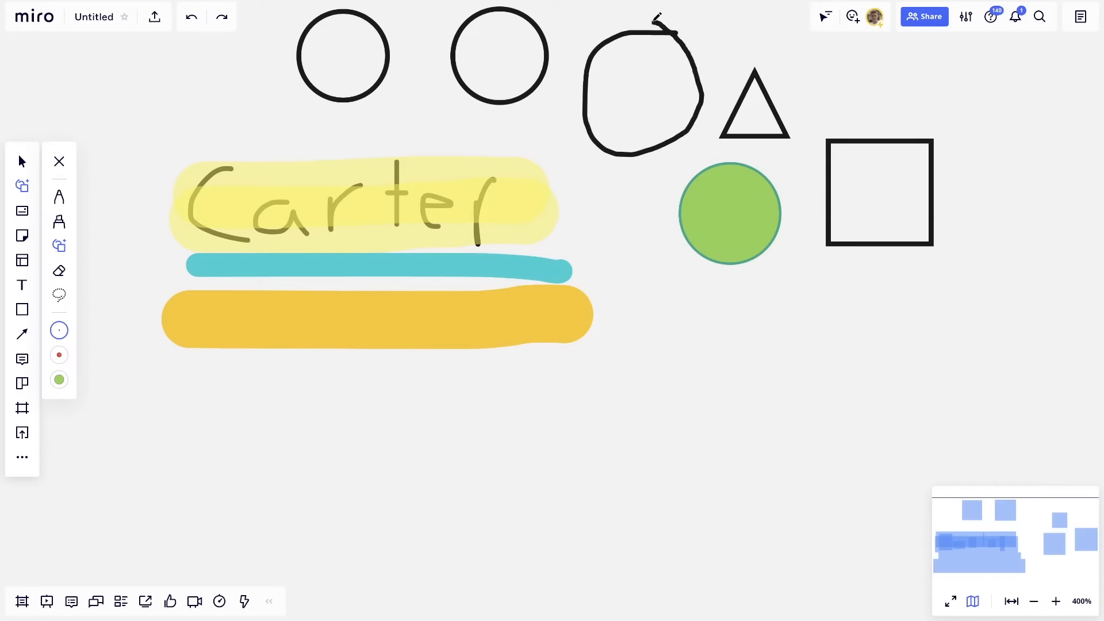
Step: Area-select the handwriting, strokes and shapes on the board and delete them
click(22, 162)
drag(240, 29, 1006, 394)
key(Delete)
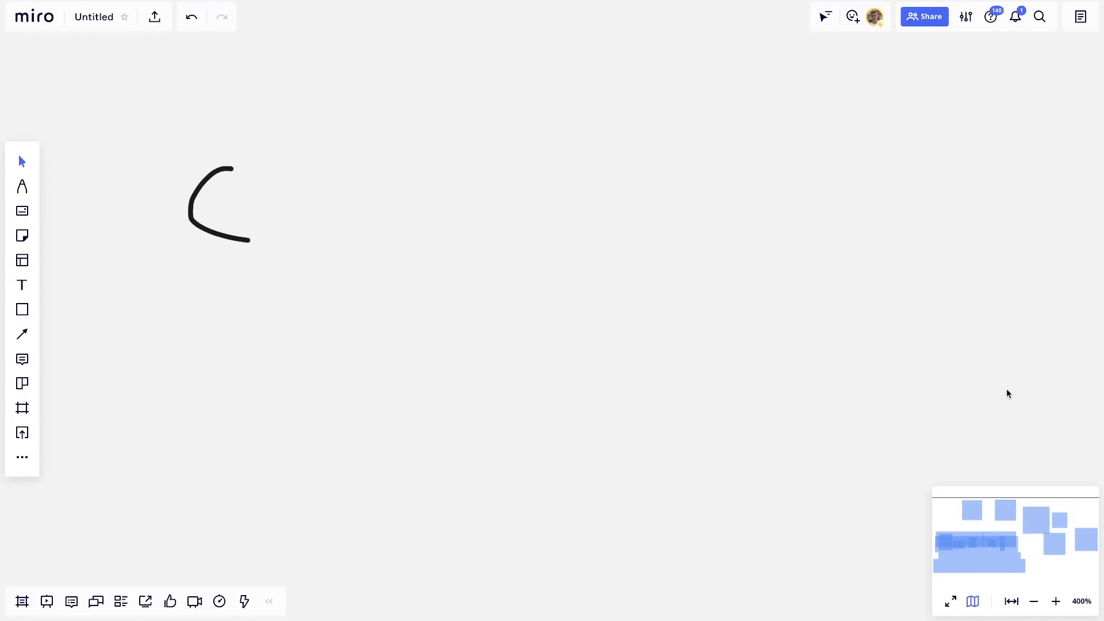
Step: Area-select the leftover black curved stroke on the board and delete it
drag(286, 177, 174, 265)
key(Delete)
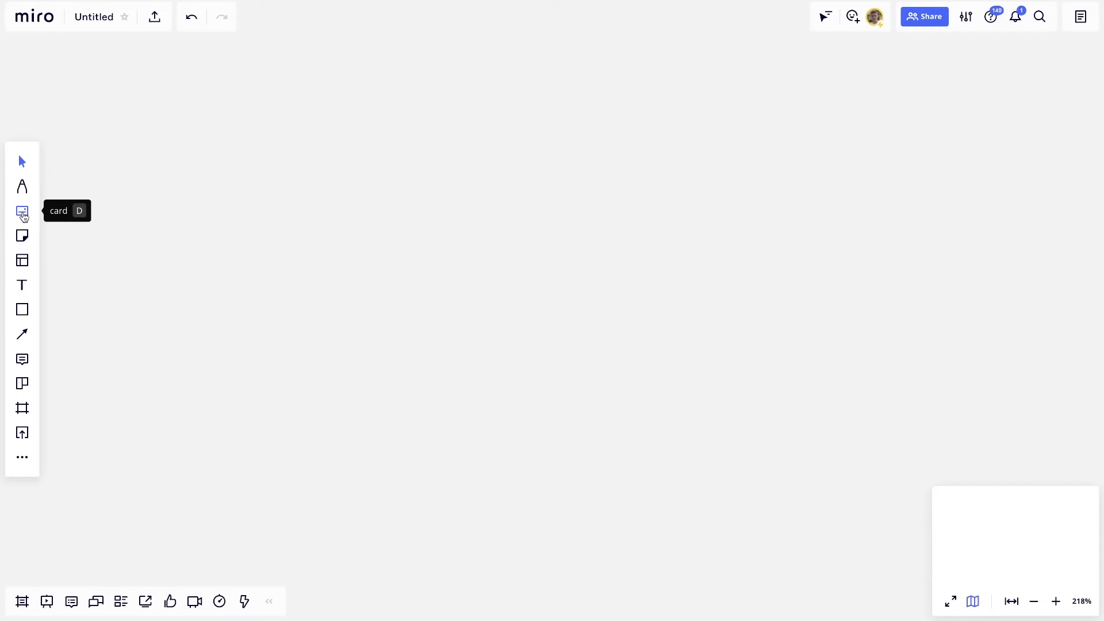
Step: Add a card to the board, open its details and title it "Chicken Parm"
click(23, 211)
click(370, 122)
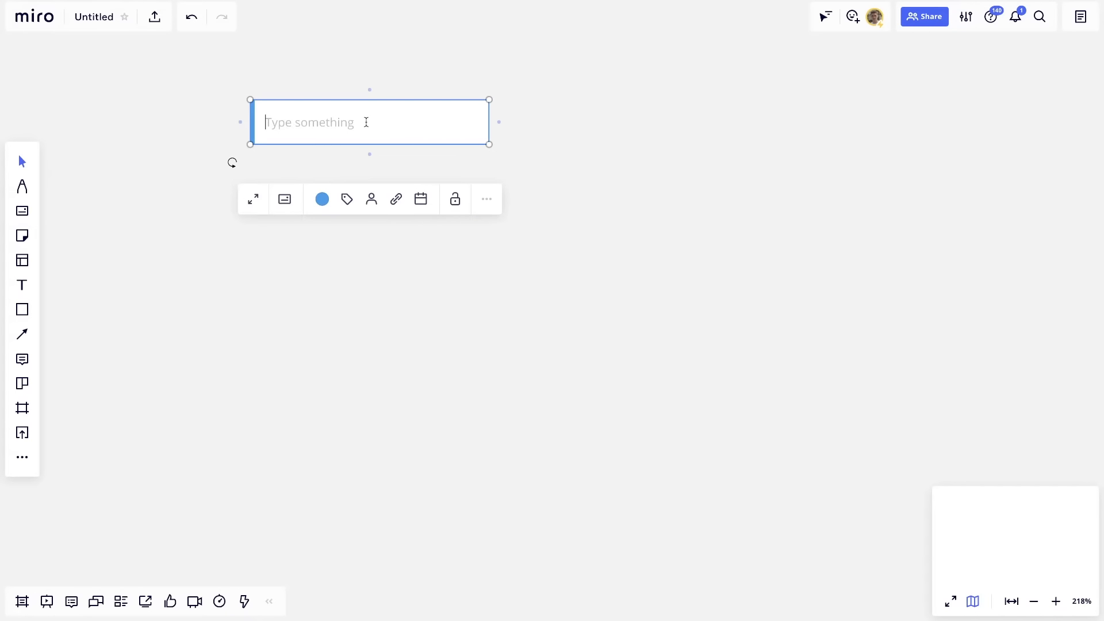
click(254, 200)
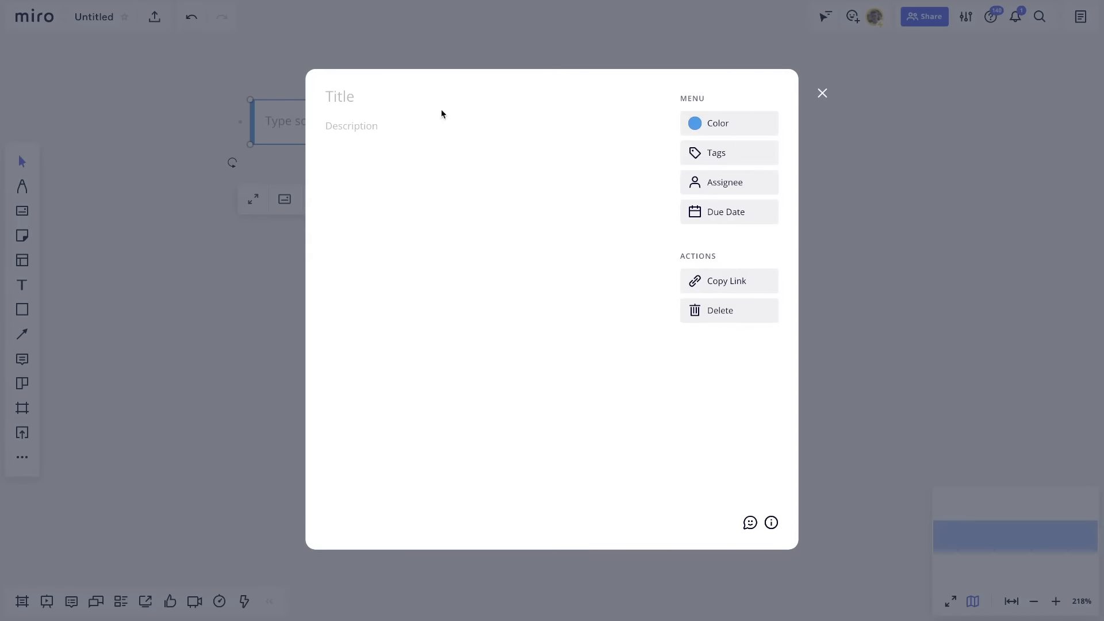
click(376, 94)
text(Chciek)
key(BackSpace)
key(BackSpace)
key(BackSpace)
text(icken Parm)
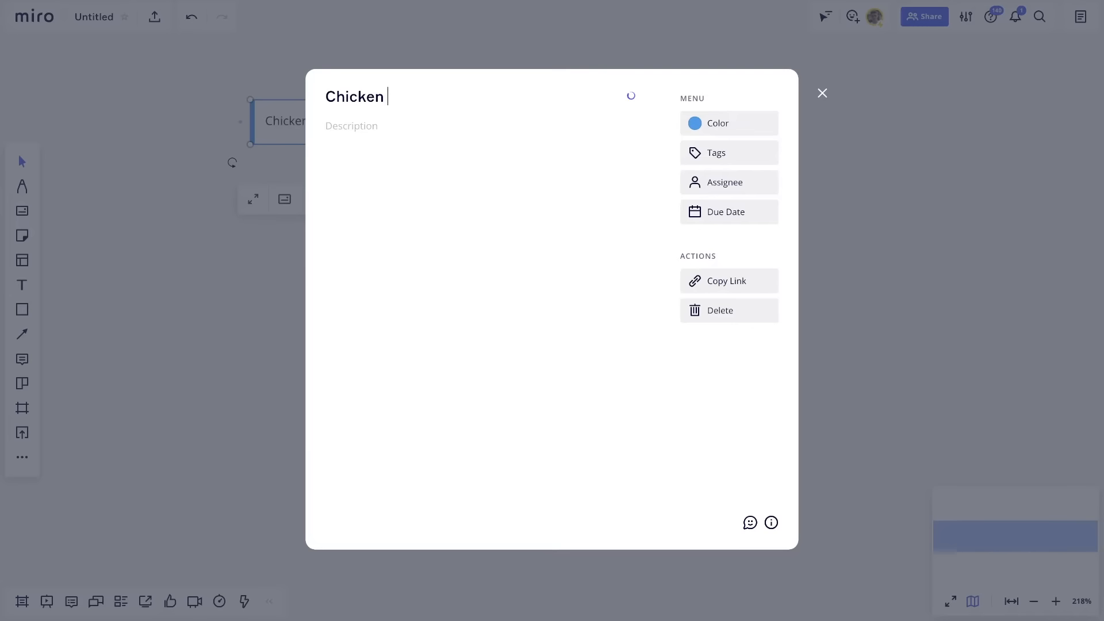
Step: Write a bulleted description on the card listing Chicken Breasts, Fresh Mozzarella and Panko
click(387, 123)
text(- )
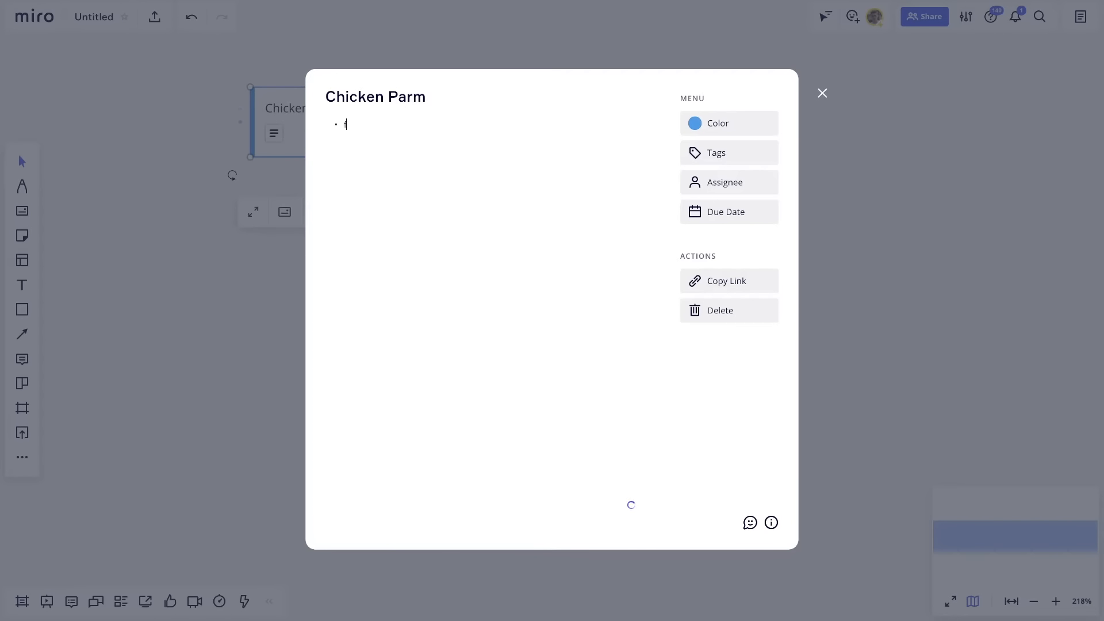
text(Chicken Breasts)
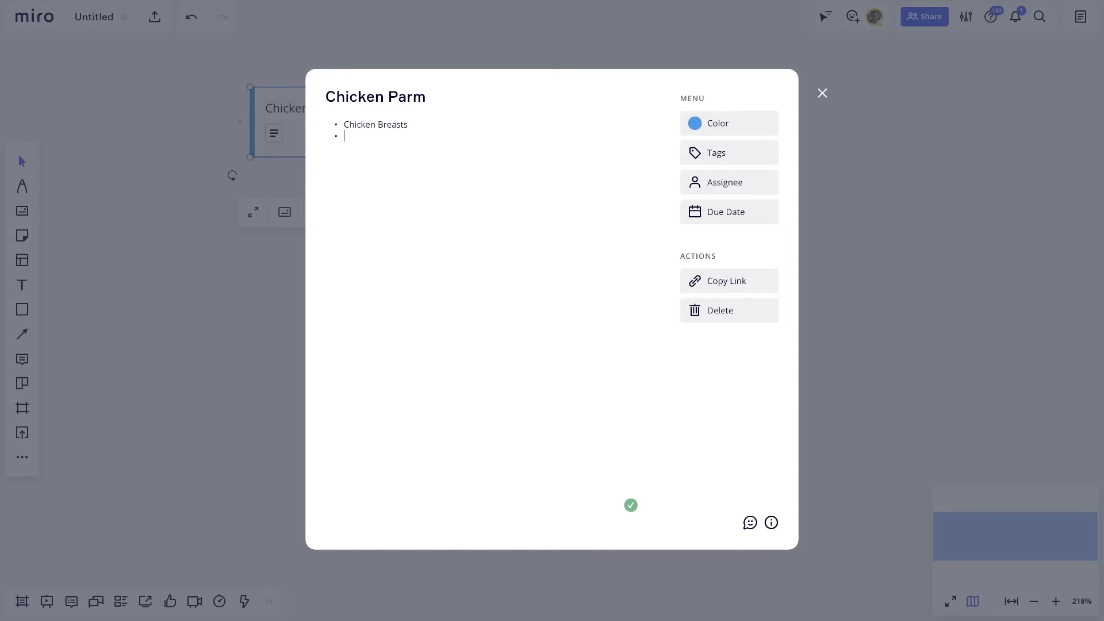
text(Fresh Mozzarella)
key(Return)
text(Panko)
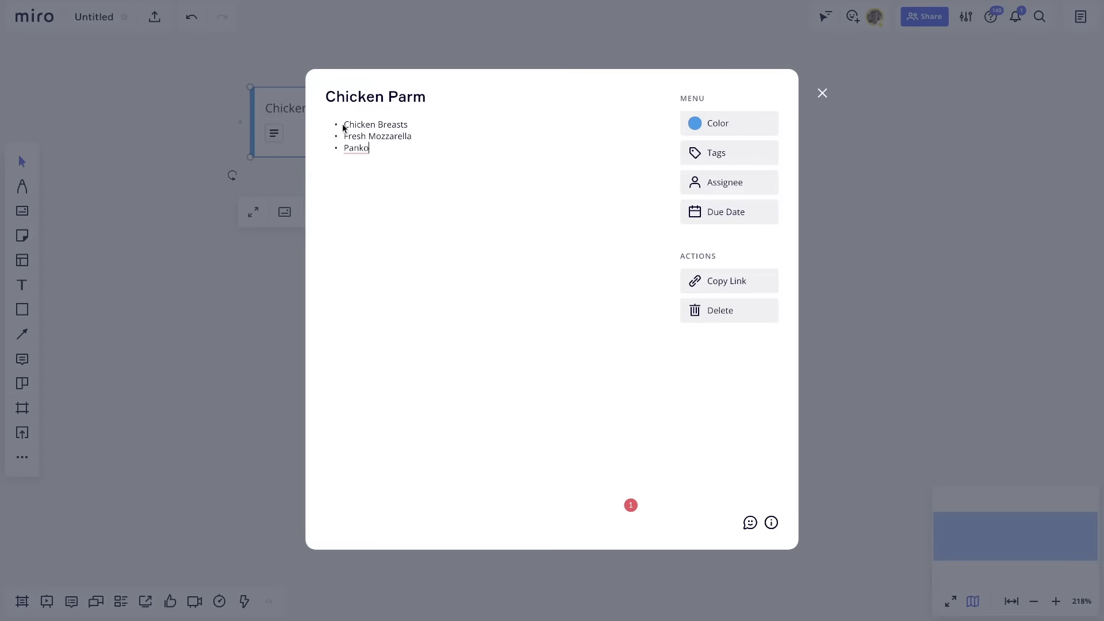
Step: Create a black tag named "Italian" on the Chicken Parm card
click(746, 152)
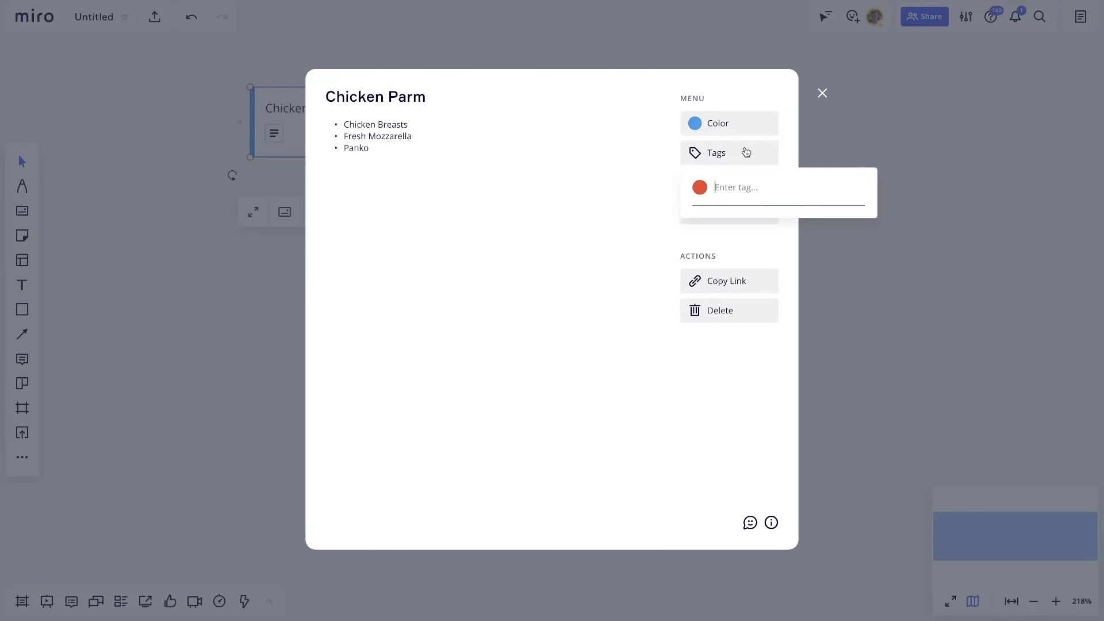
click(701, 188)
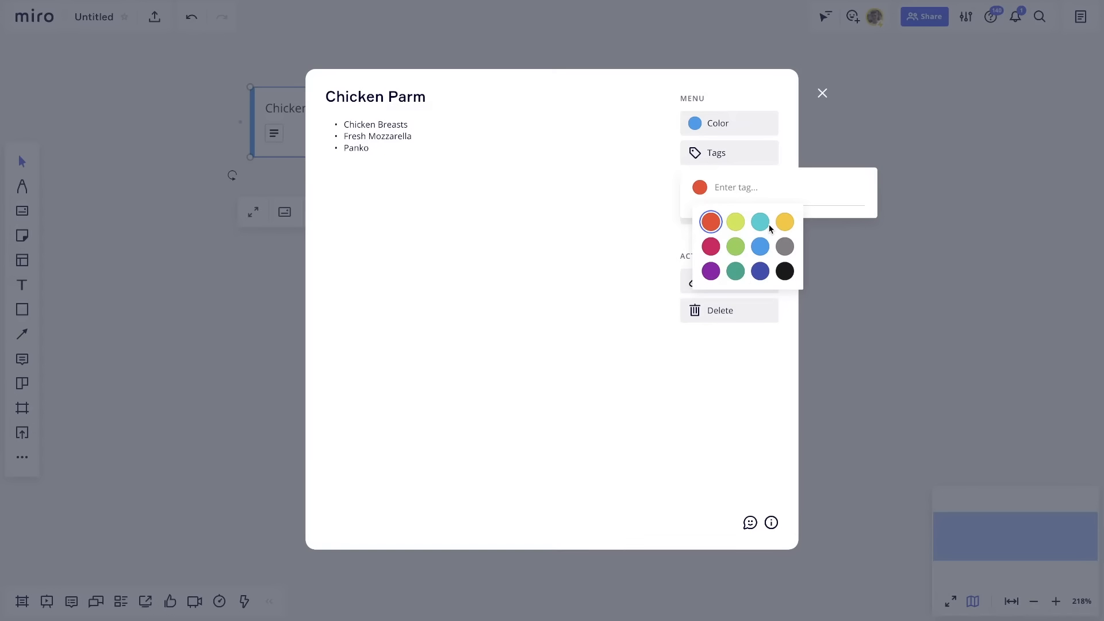
click(785, 271)
click(716, 186)
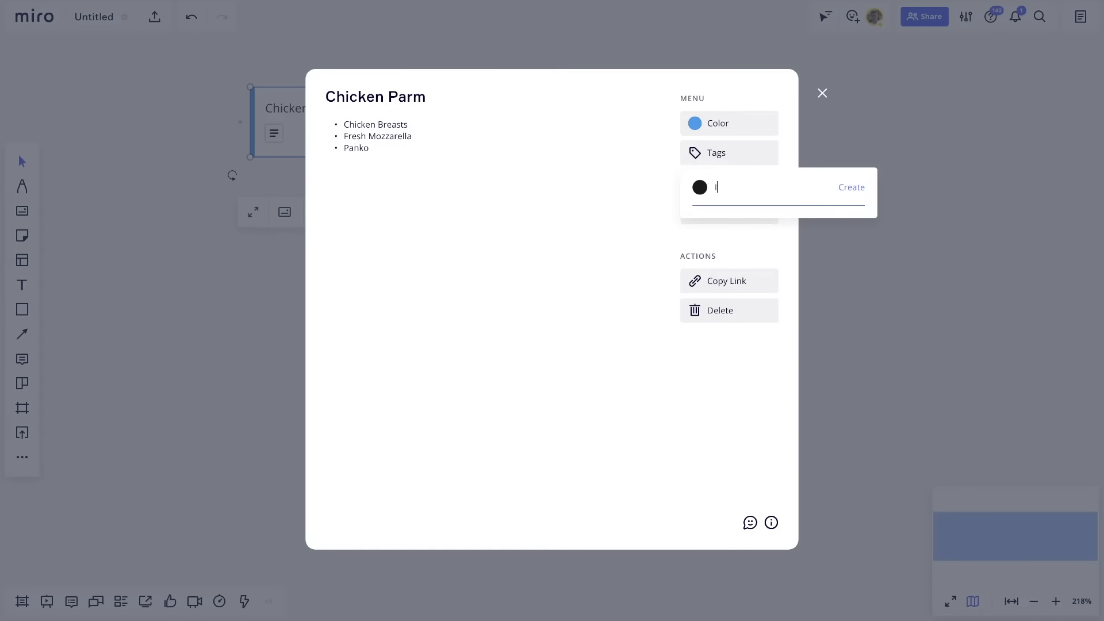
click(851, 187)
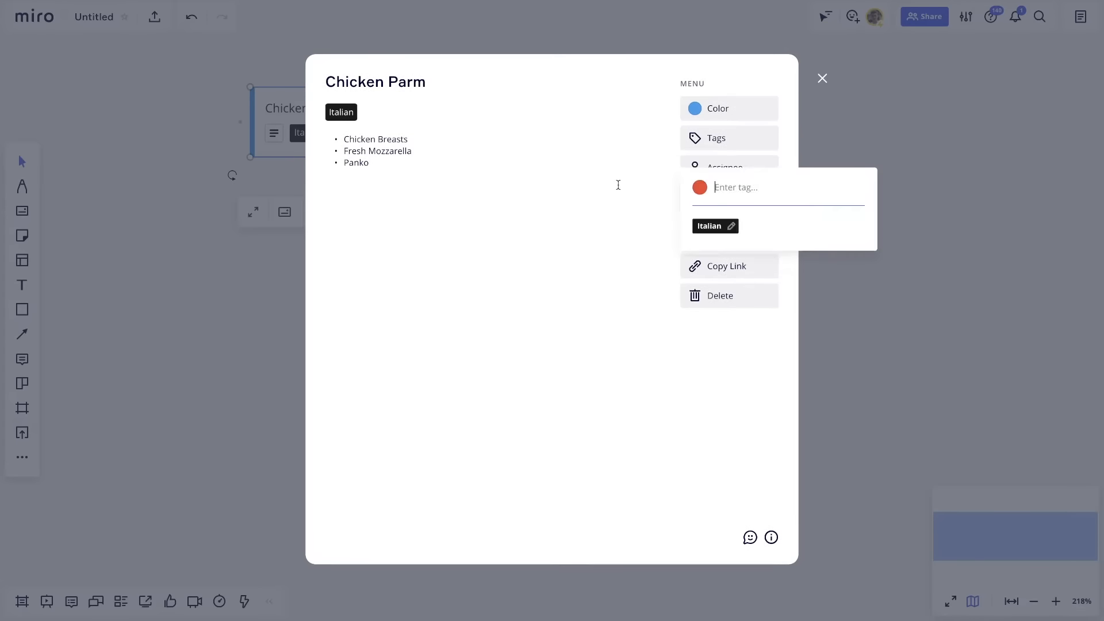
click(617, 185)
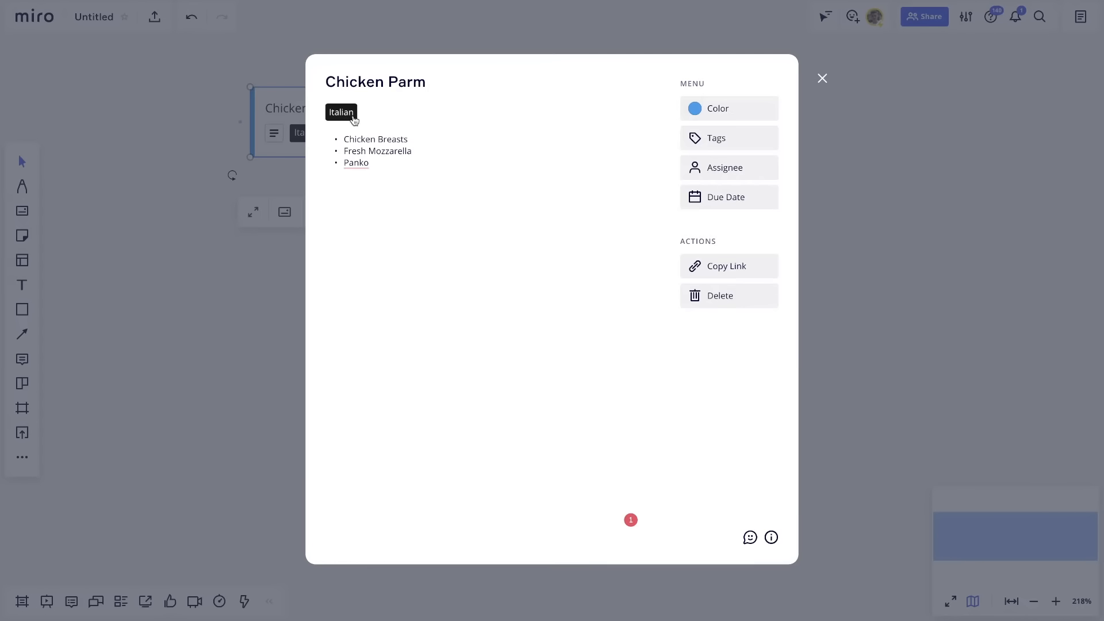
Step: Create a crimson tag named "Cheat Meal" on the Chicken Parm card
click(756, 141)
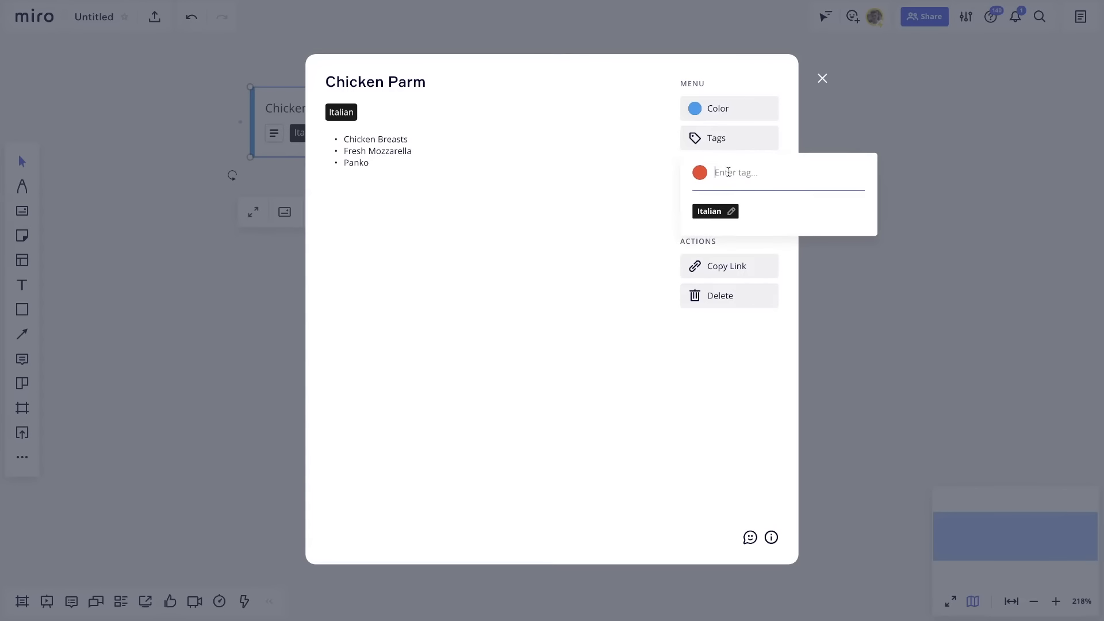
click(697, 176)
click(784, 256)
click(701, 173)
click(711, 231)
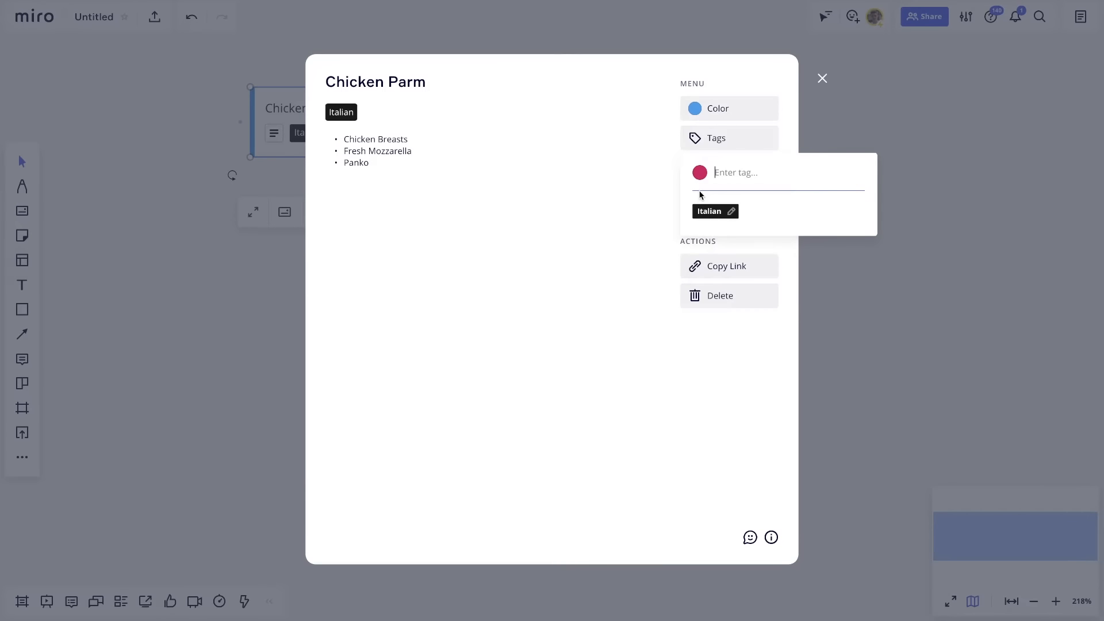
click(729, 174)
text(Cheat Meal)
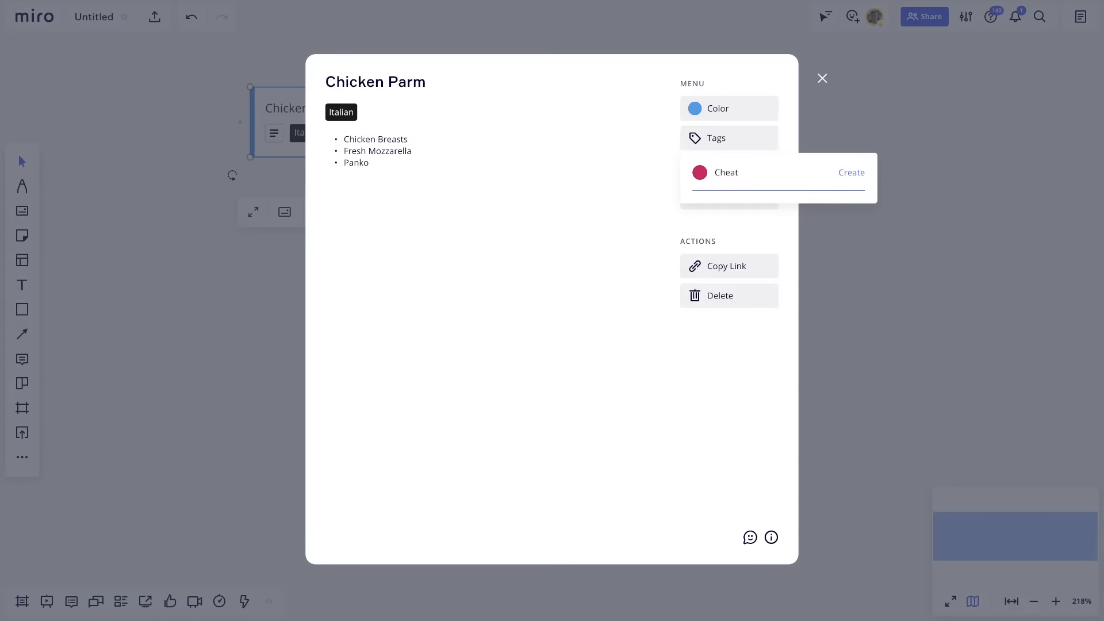
click(843, 184)
Step: Assign the card to the listed board member, set its due date to June 14, 2021, and close the details
click(739, 167)
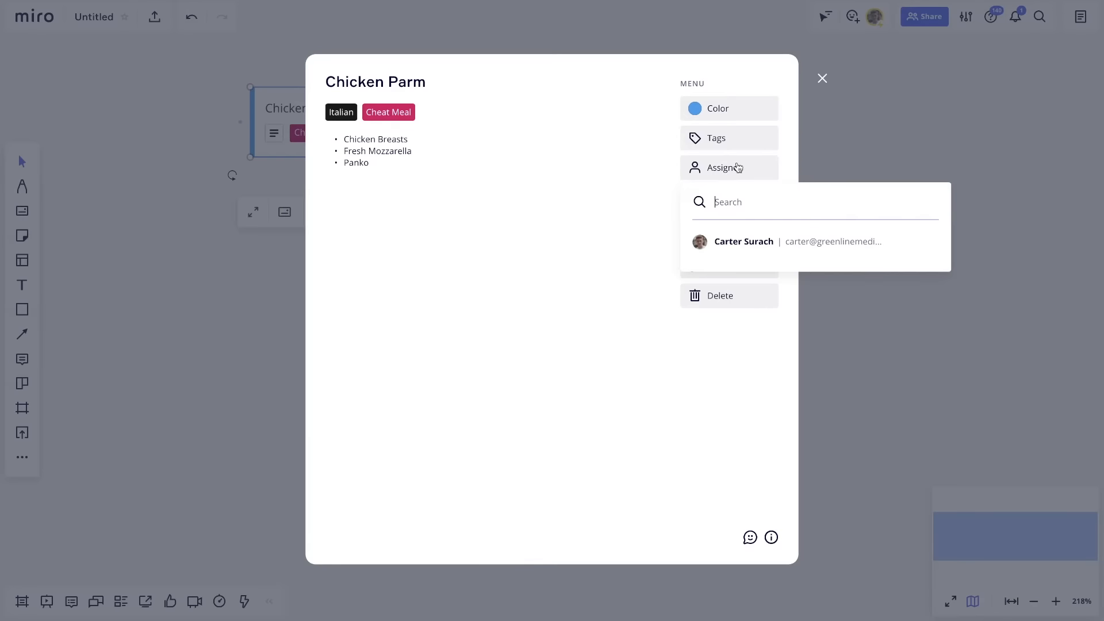
click(719, 247)
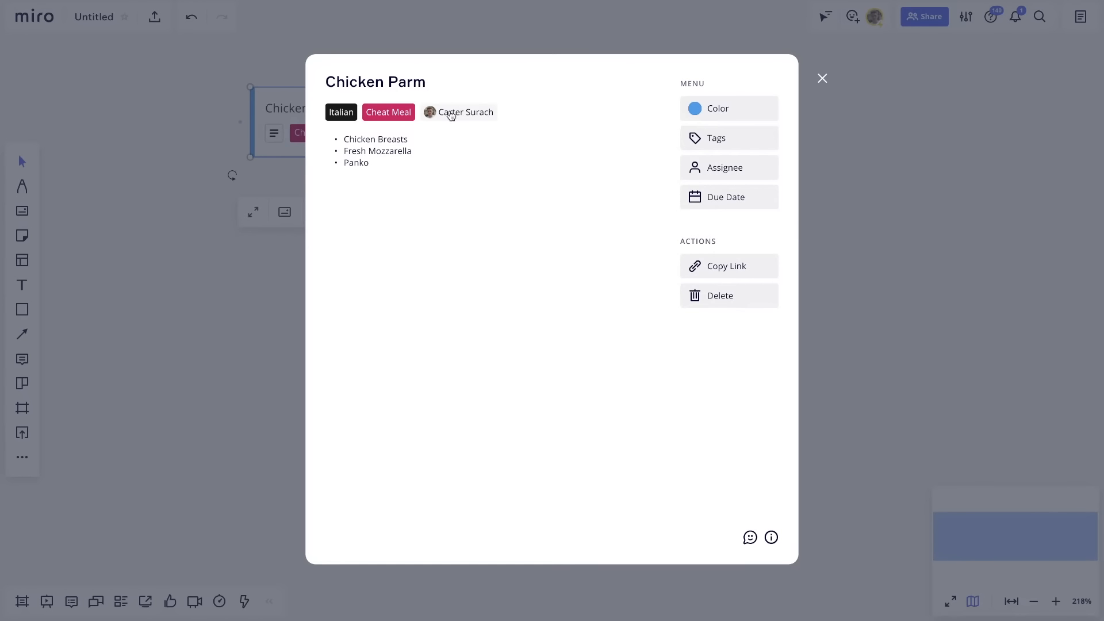
click(726, 198)
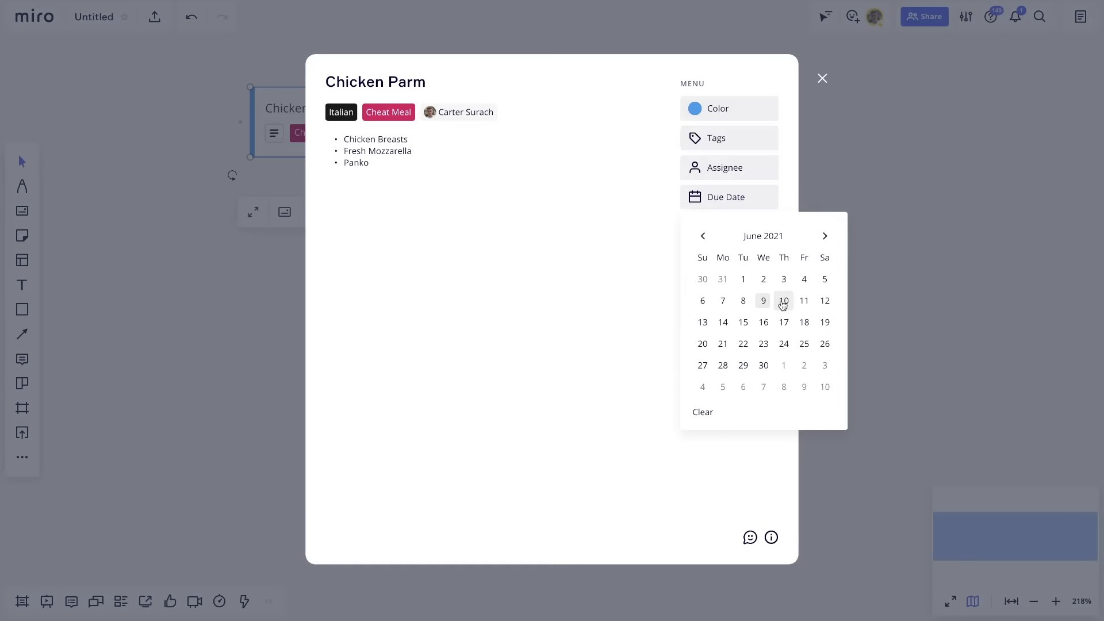
click(722, 323)
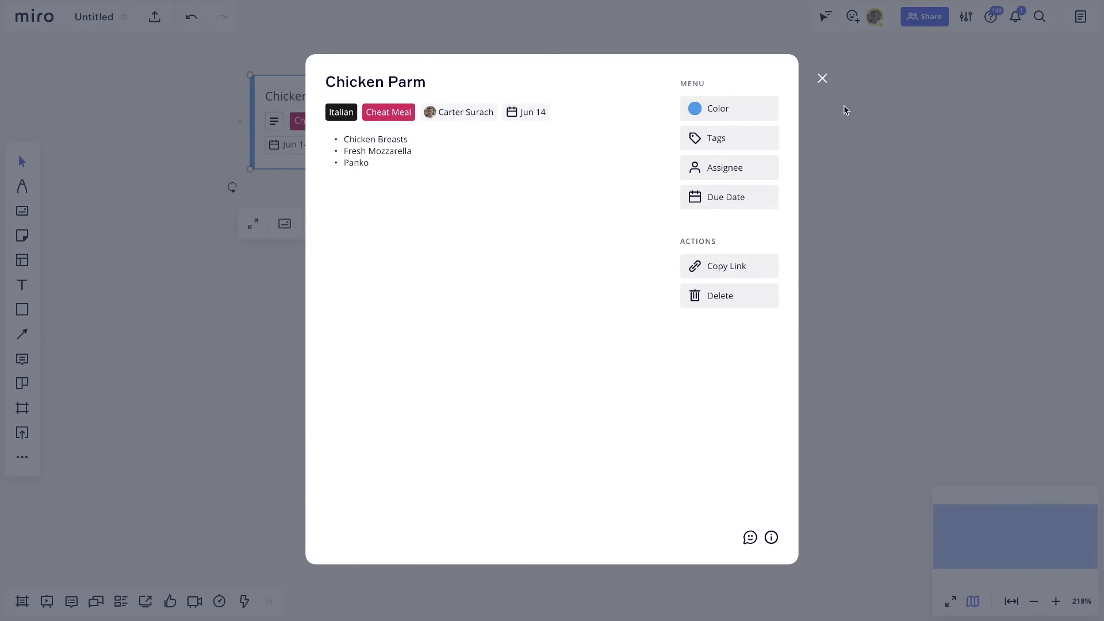
click(821, 76)
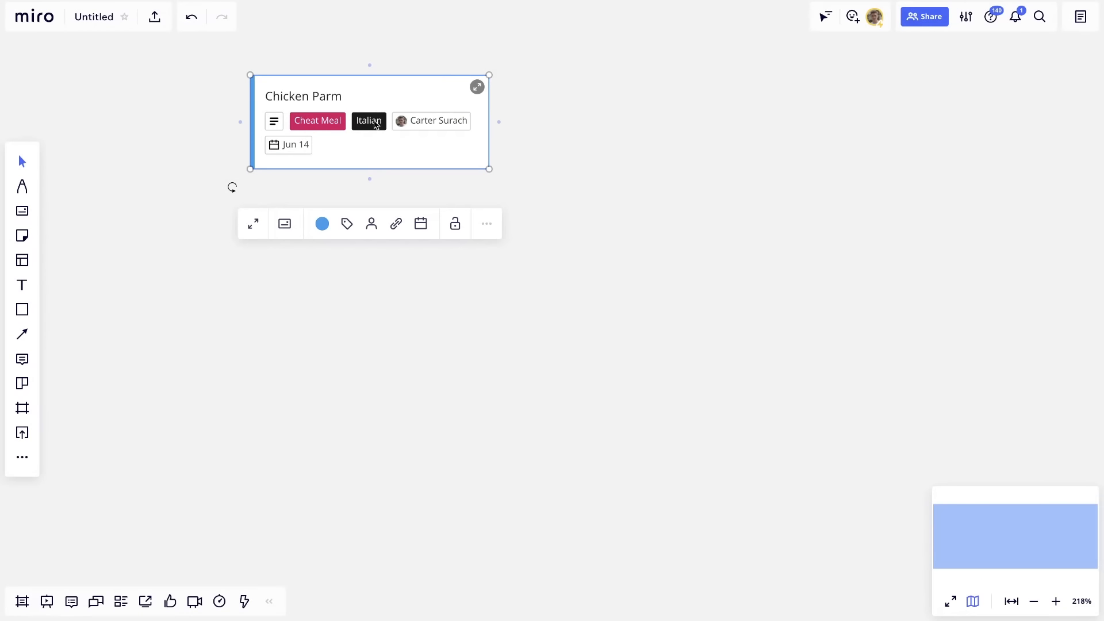
Step: Change the Chicken Parm card's accent color to dark red, leaving the background unfilled
click(321, 225)
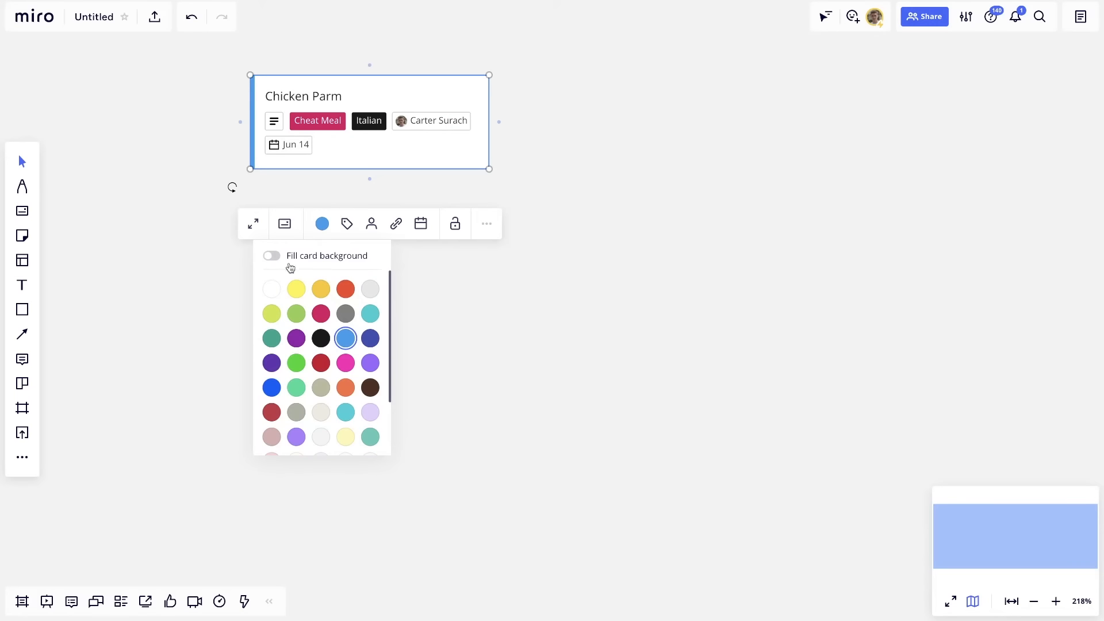
click(346, 292)
click(317, 227)
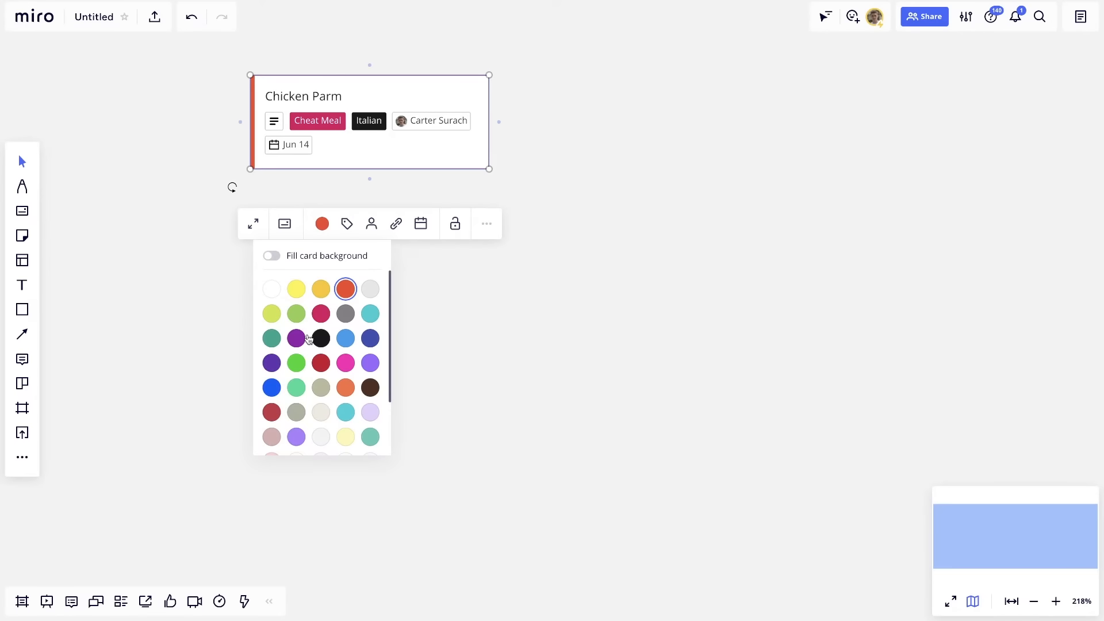
click(320, 370)
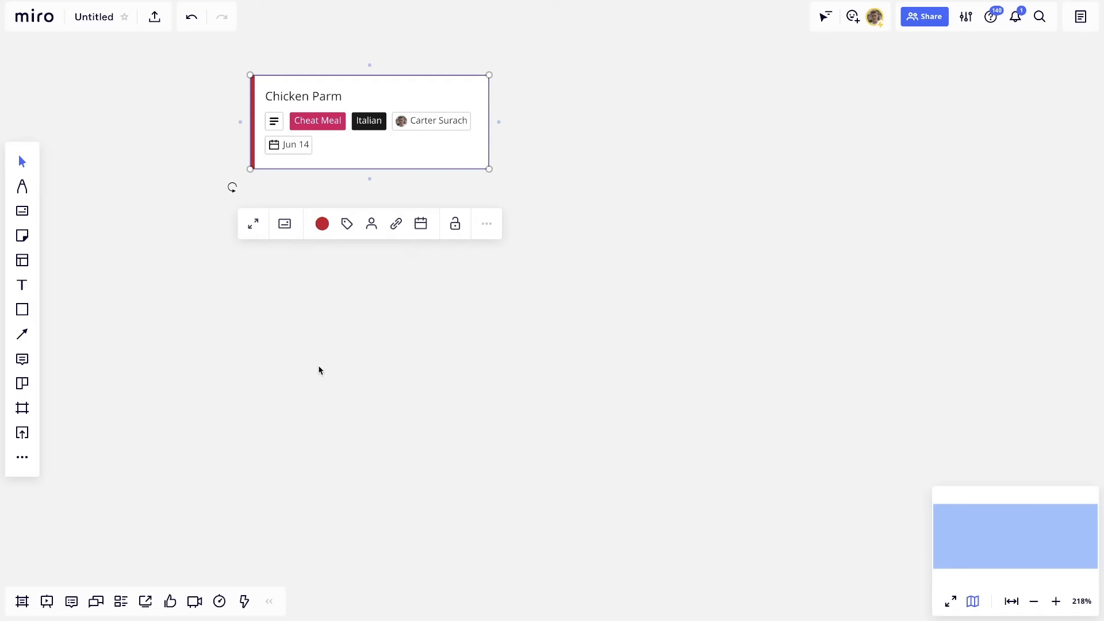
Step: Link the card's title to the Allrecipes "Chicken Parmesan Recipe" page from the web search results
click(347, 227)
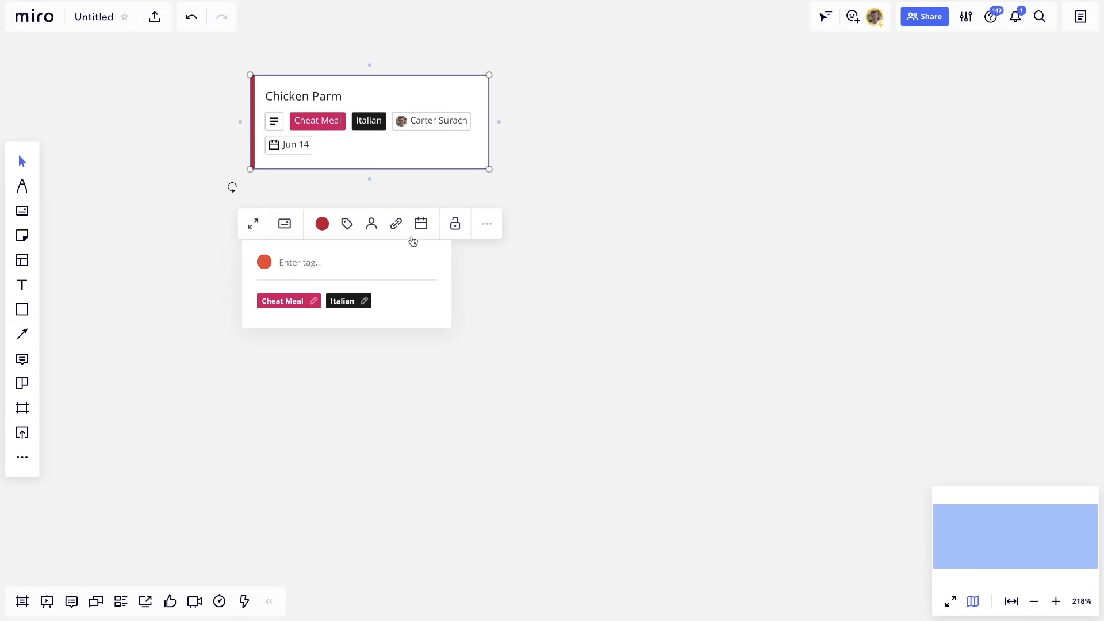
click(396, 227)
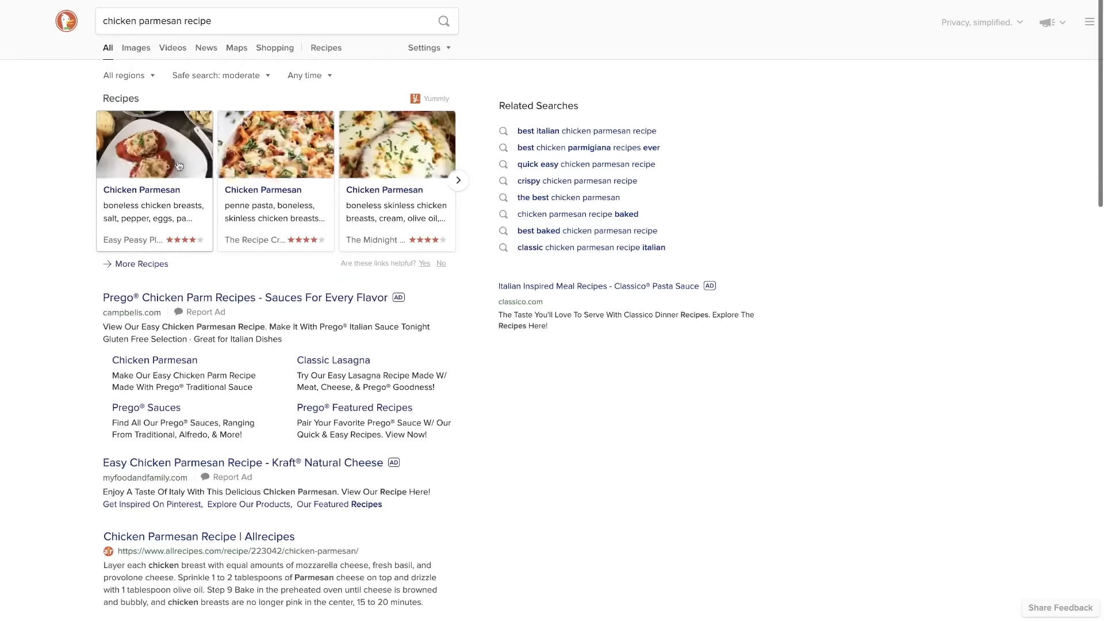
scroll(187, 363, down, 3)
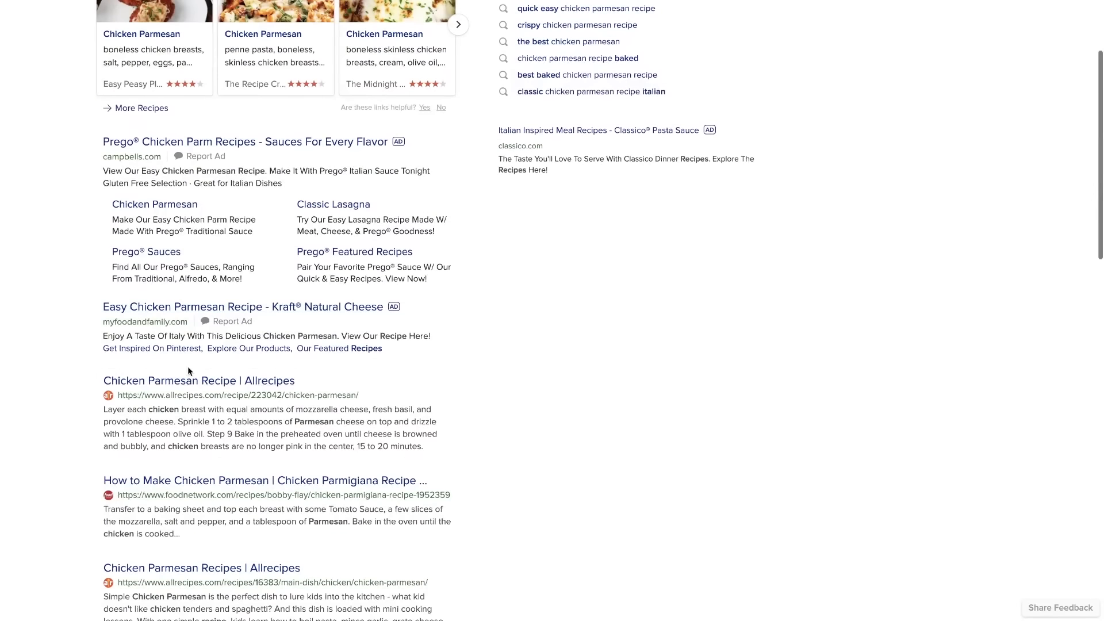
click(186, 380)
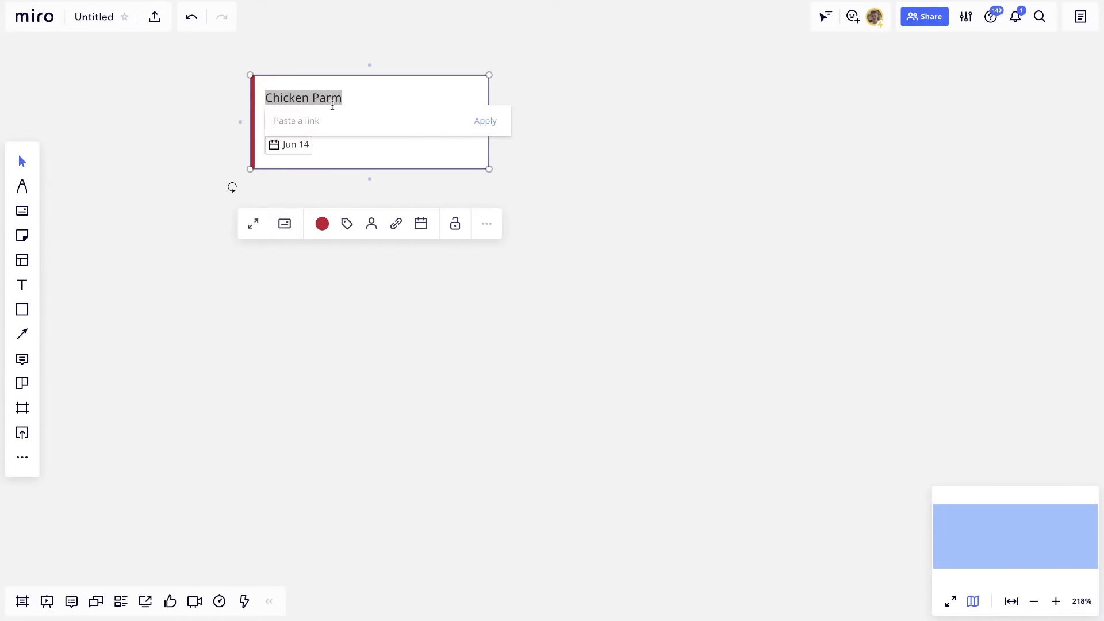
key(ctrl+v)
key(Return)
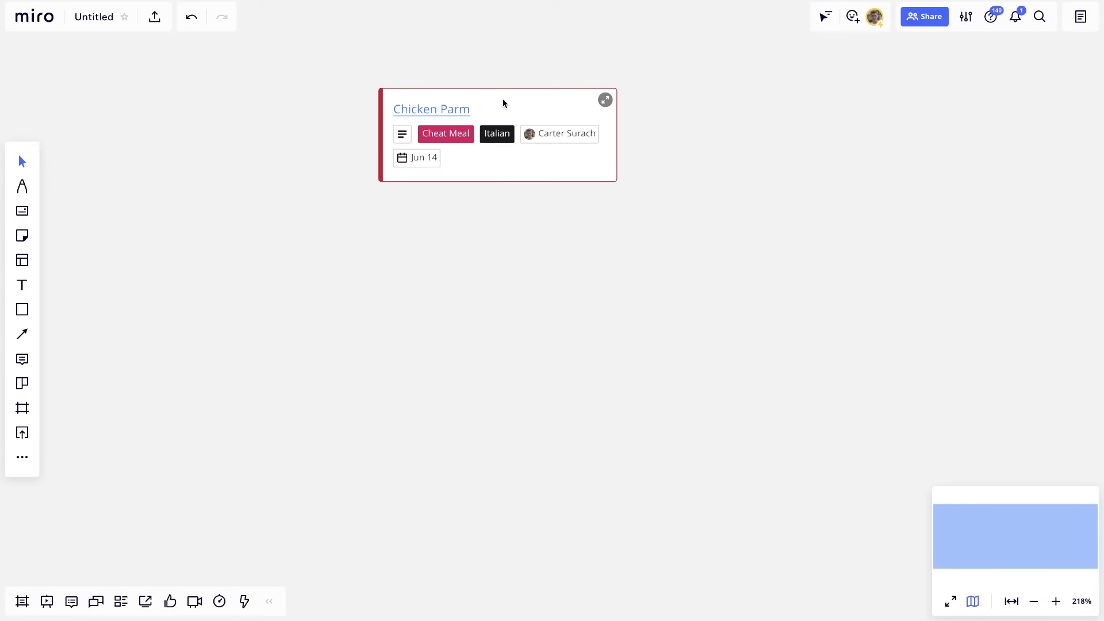
Step: Duplicate the Chicken Parm card and place the copy directly to the right of the original
click(528, 145)
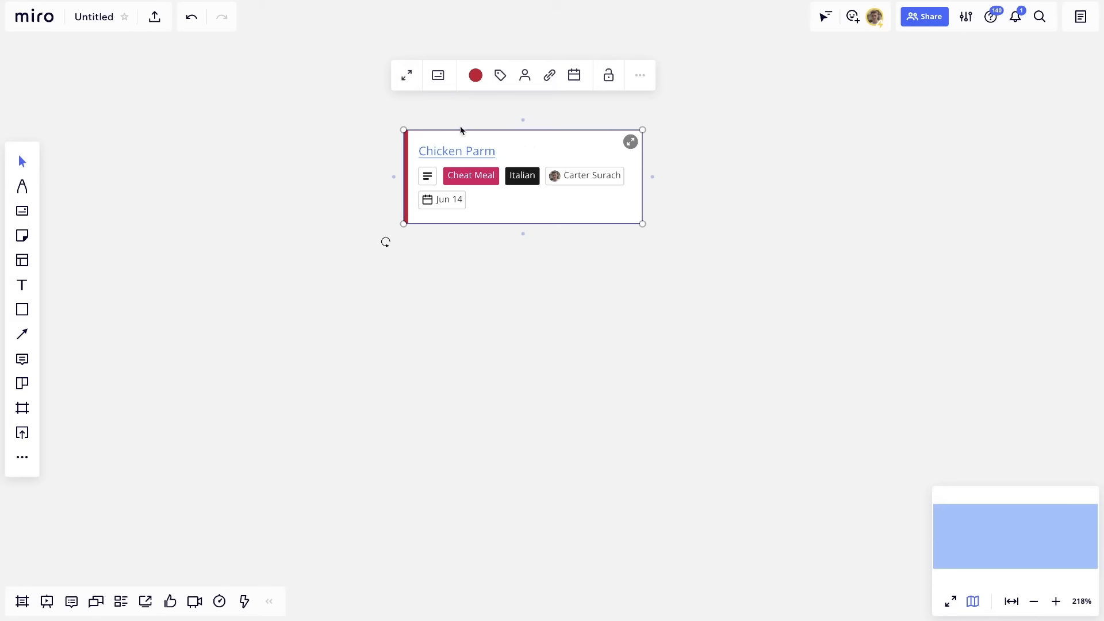
key(ctrl+v)
drag(525, 109, 751, 152)
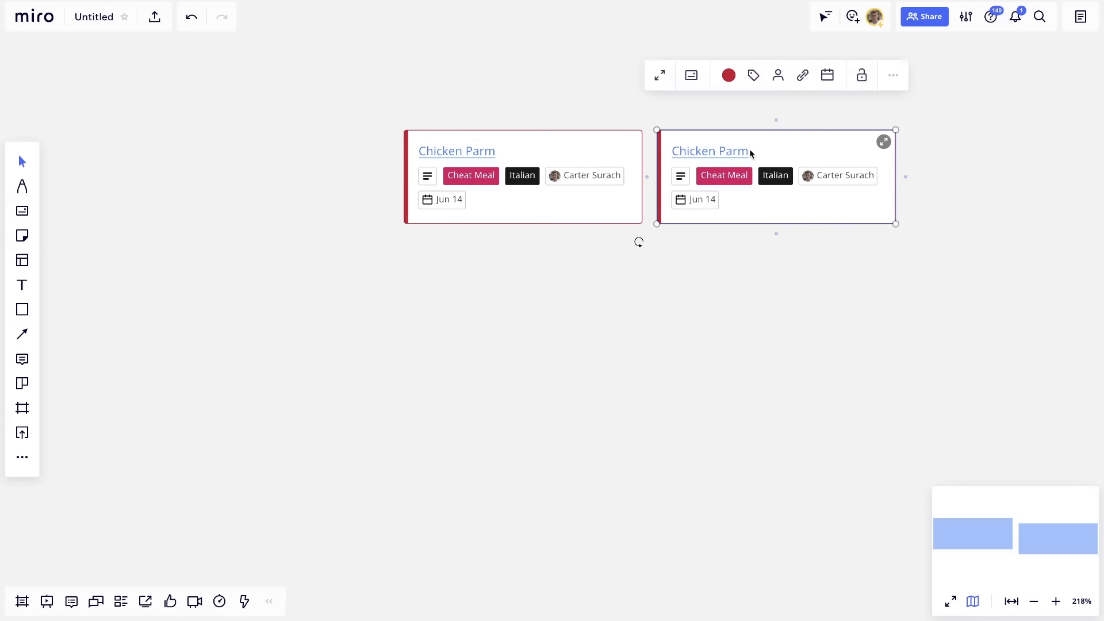
Step: Replace the copied card's title with "Chicken Pot Pie"
click(729, 149)
key(ctrl+a)
key(BackSpace)
text(Chicken Pot P)
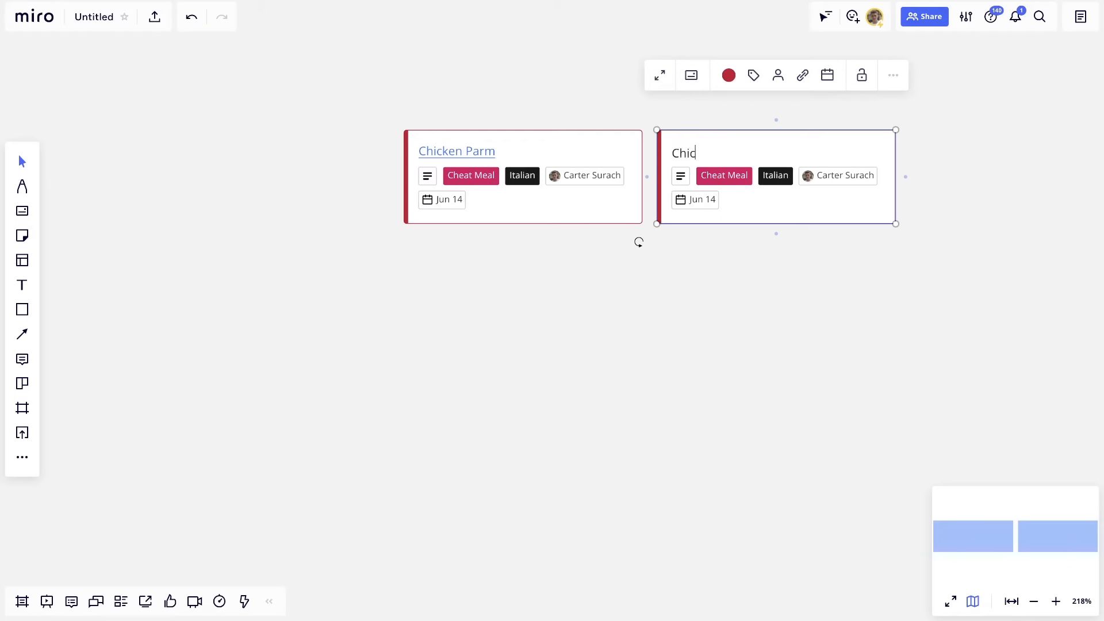
text(ie)
Step: Edit the Chicken Pot Pie card to have only a red "Traditional" tag, a June 15 due date and a light blue accent
click(659, 75)
click(400, 114)
click(347, 122)
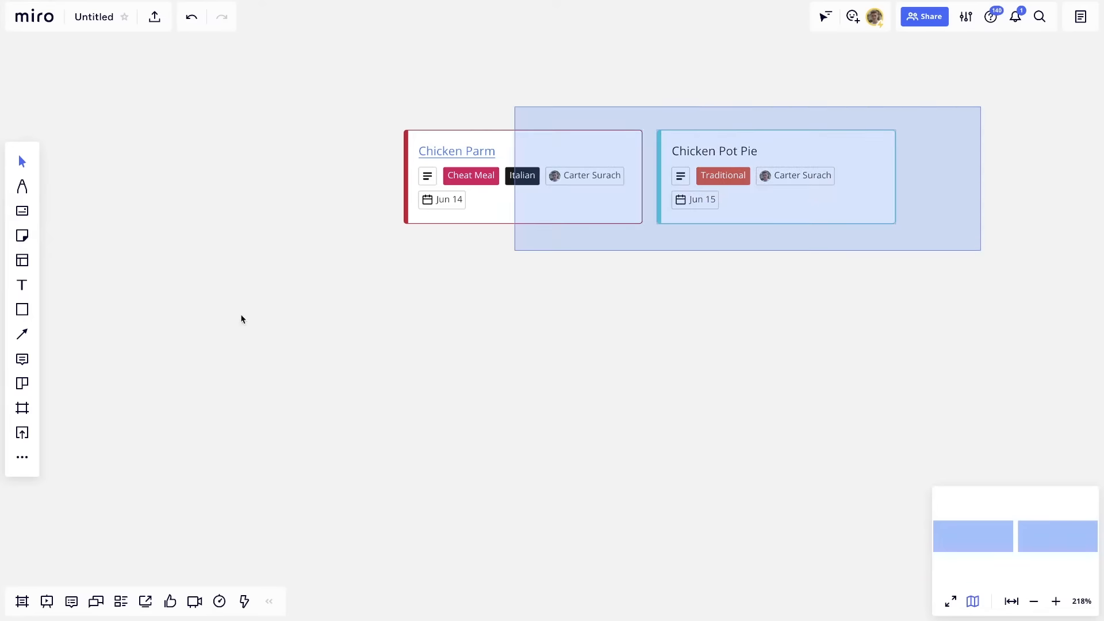
Step: Move the two selected recipe cards together to the left on the board and delete them
drag(241, 319, 249, 187)
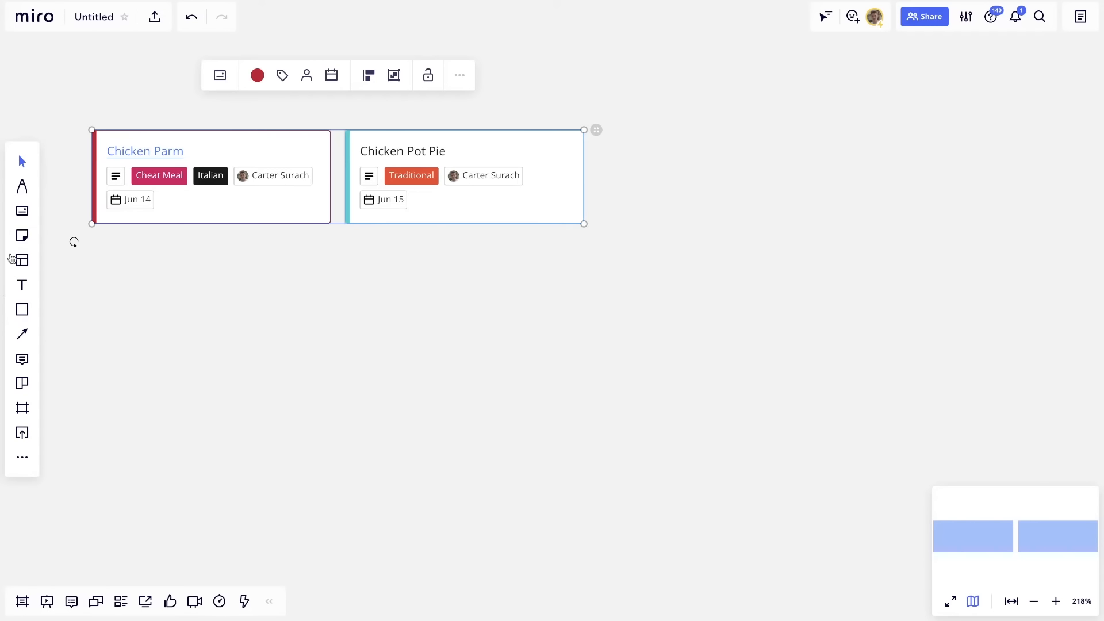
key(Delete)
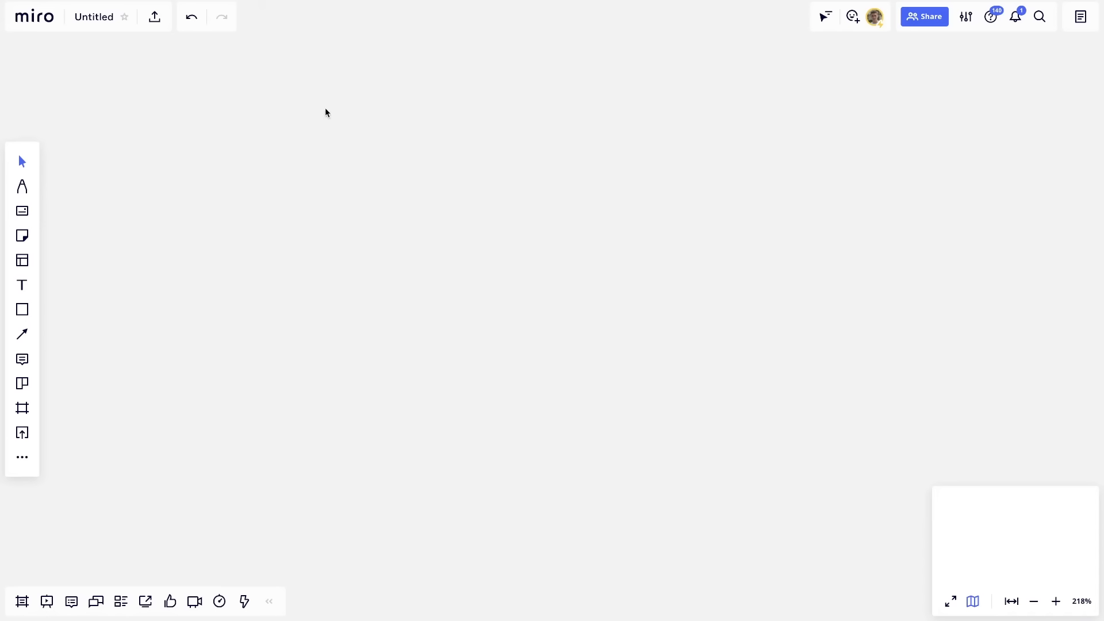
Step: Add a yellow sticky note to the empty board reading "remember to pick up groceries"
key(n)
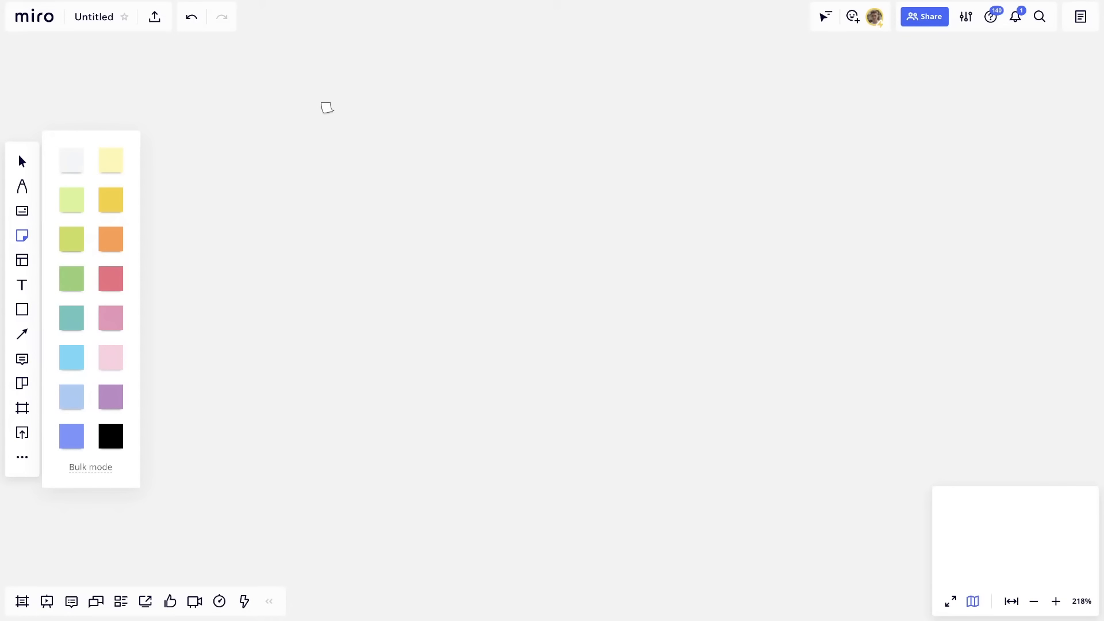
click(326, 108)
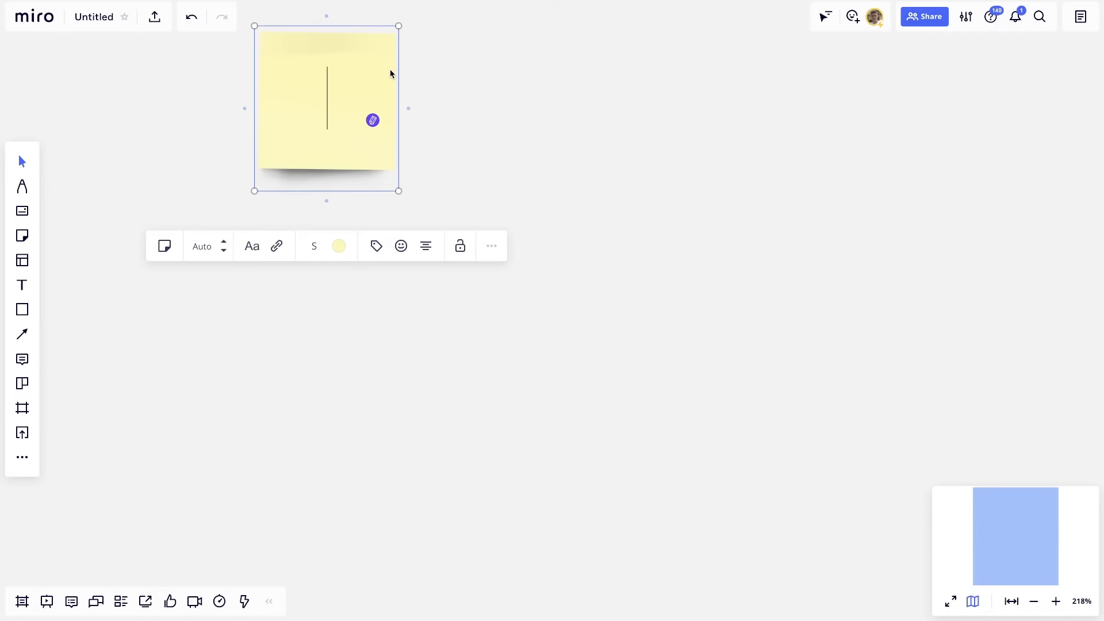
drag(343, 47, 348, 91)
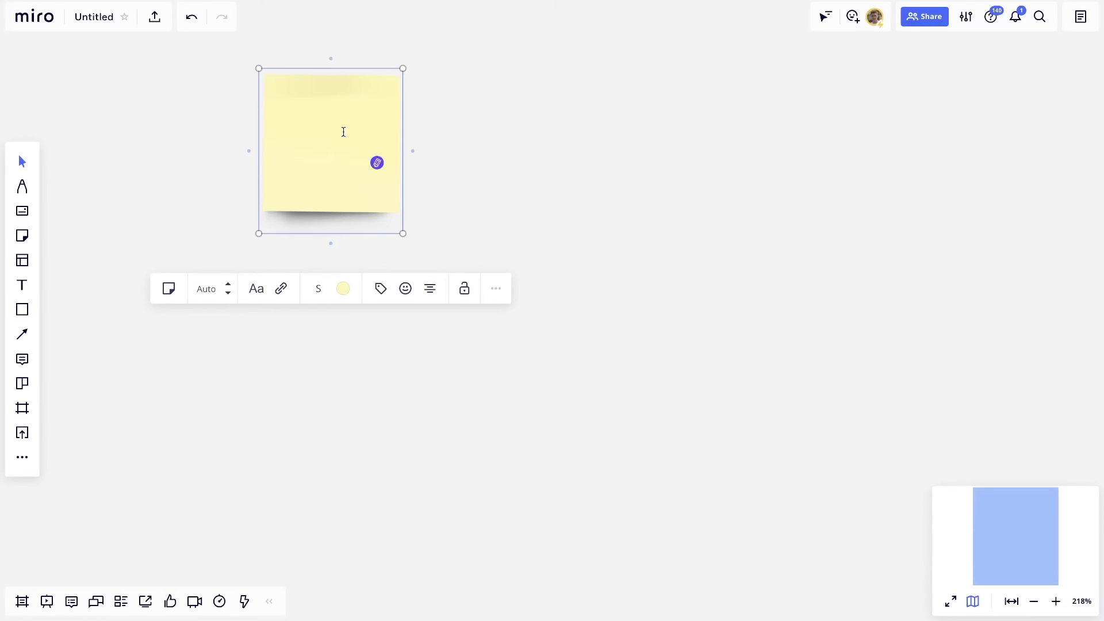
text(remember to pick u)
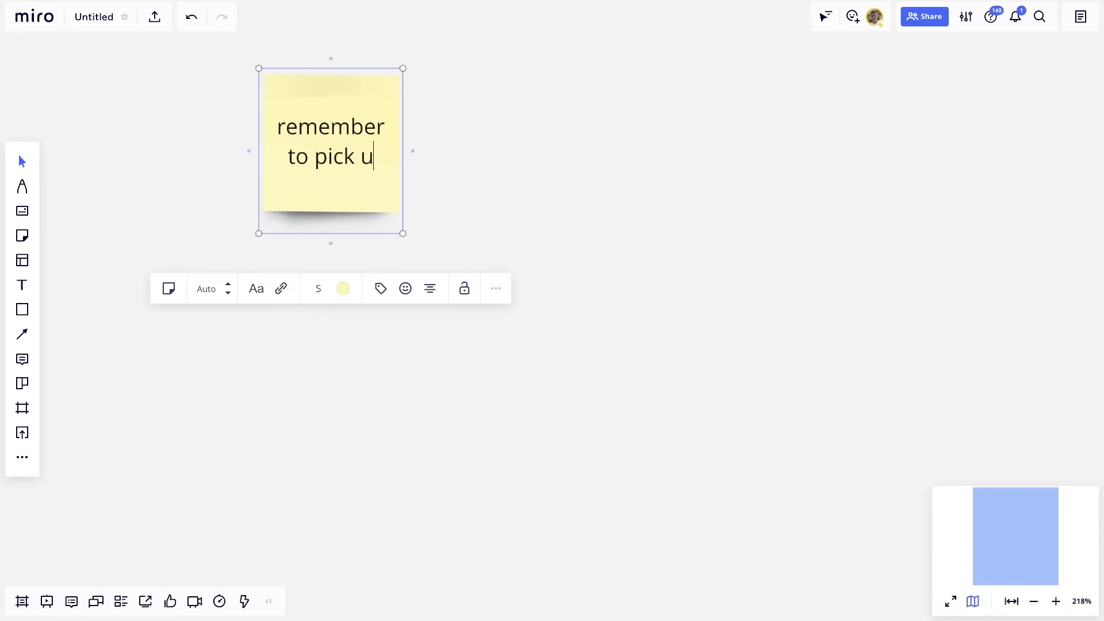
text(p groceries)
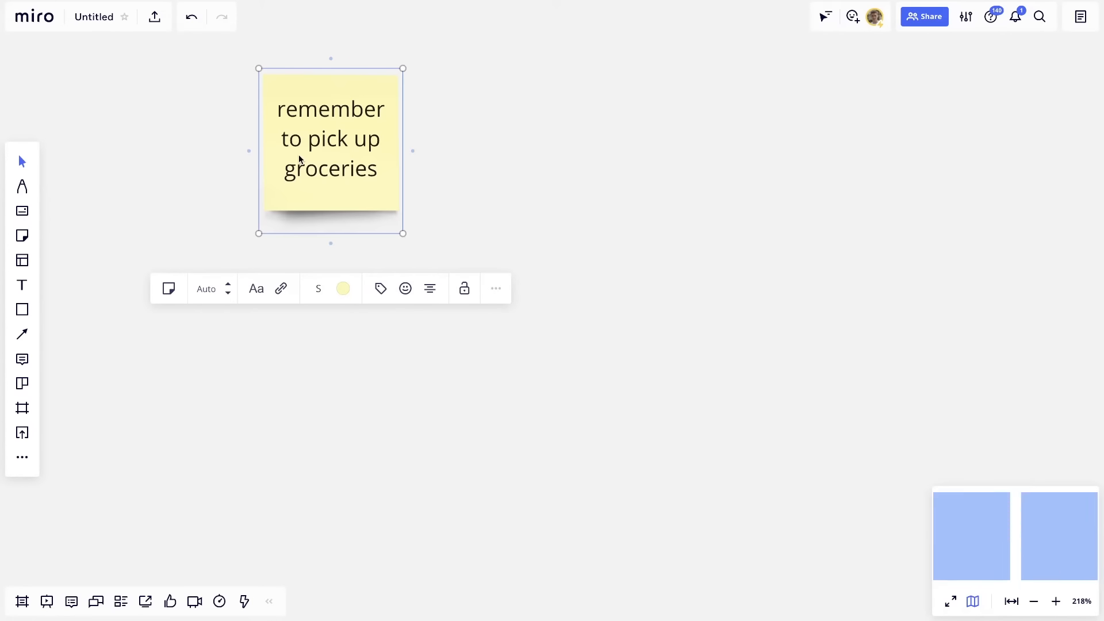
Step: Duplicate the groceries note beside the original, color the copy orange and replace its text with "Create a Youtube Video"
key(ctrl+d)
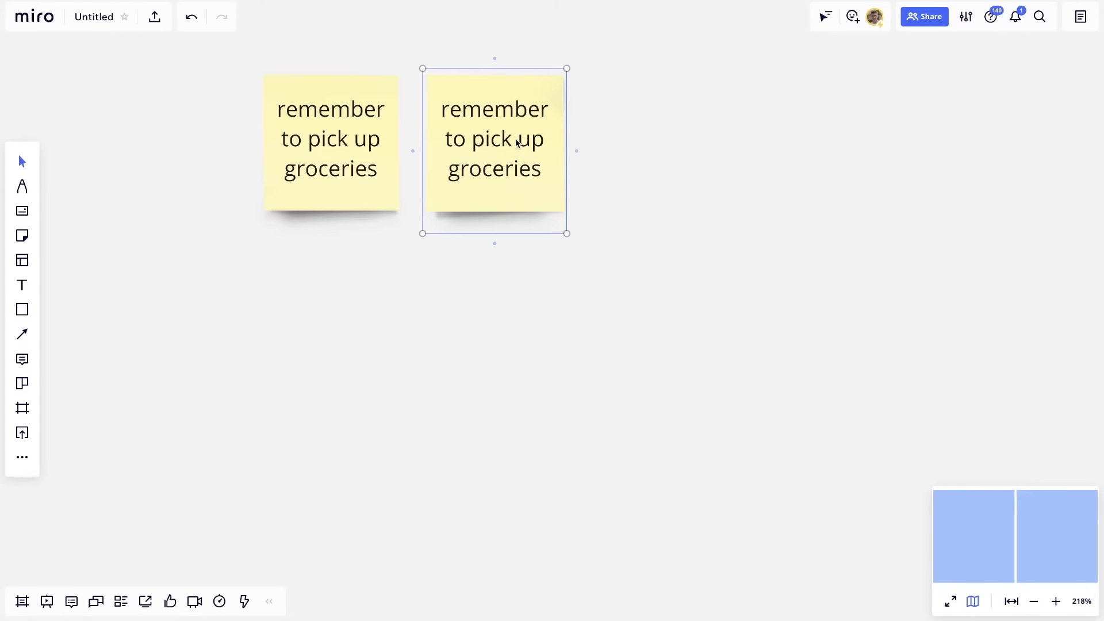
double_click(512, 137)
click(507, 288)
click(543, 324)
key(BackSpace)
text(Create a Youtube Video)
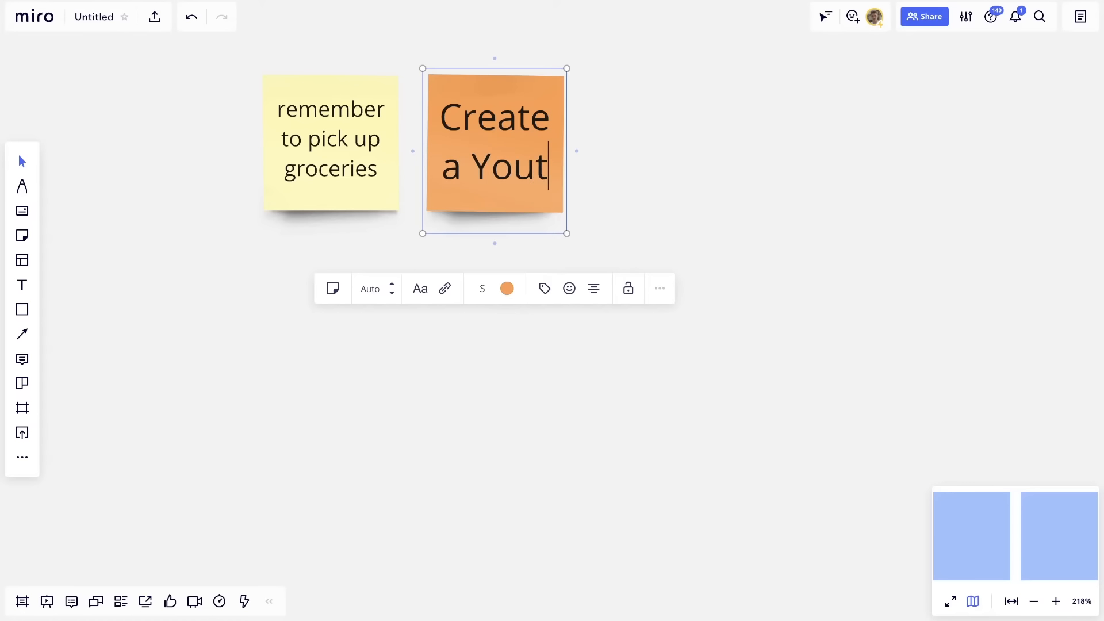
Step: Select both sticky notes together and move them up and slightly left on the board
click(678, 203)
scroll(677, 203, up, 3)
drag(610, 138, 281, 342)
drag(360, 274, 315, 149)
click(686, 177)
Step: Add a third sticky note to the right of the orange one, colored purple and reading "Change the color"
key(n)
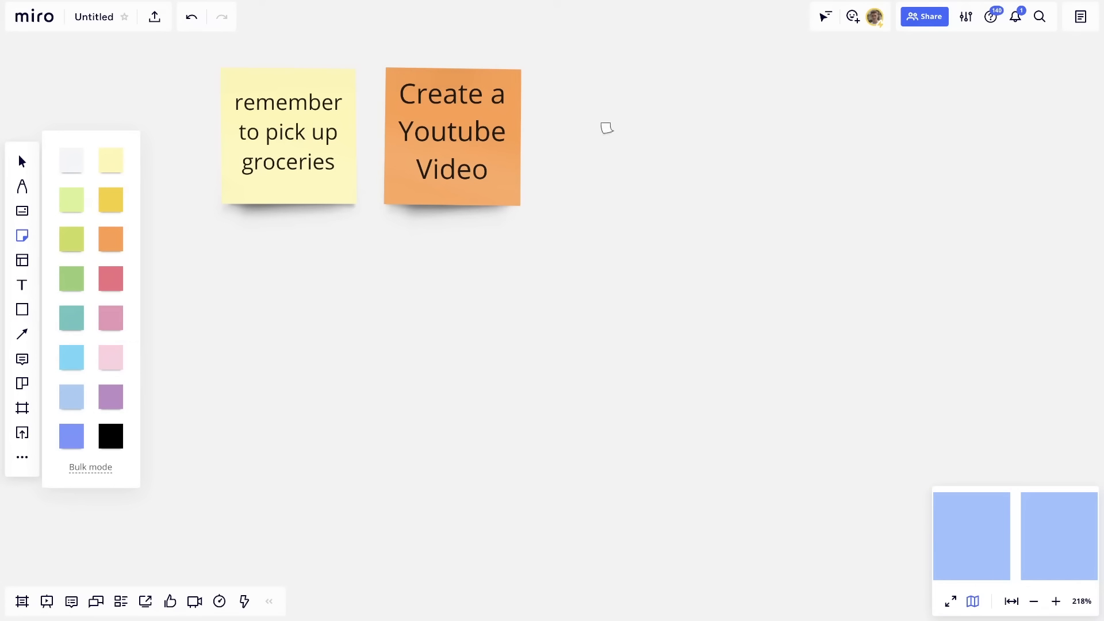
click(625, 123)
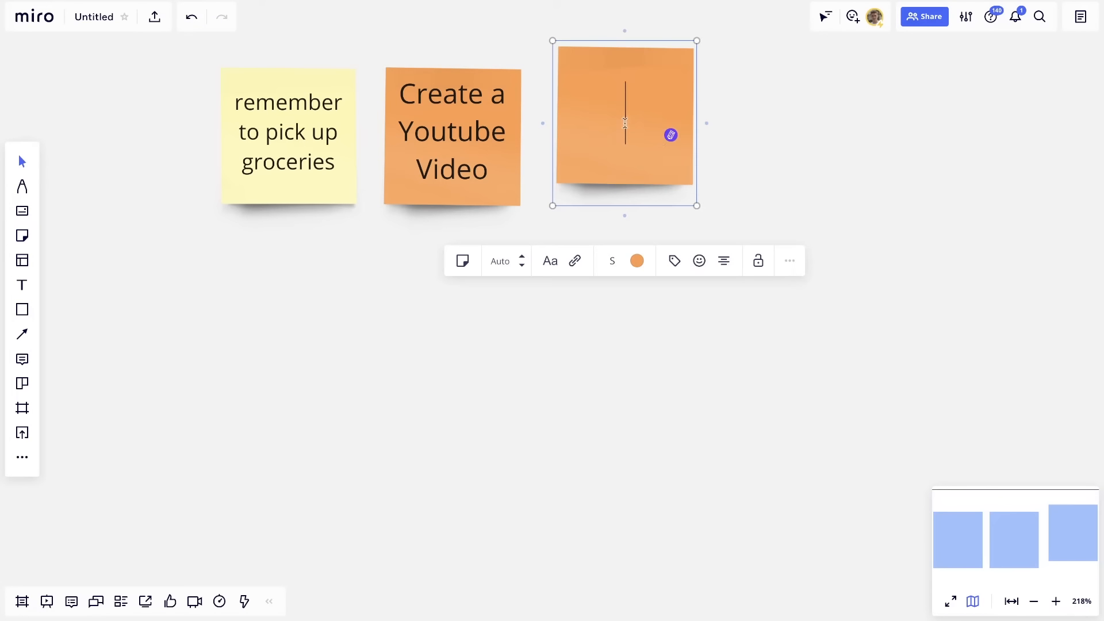
click(637, 259)
click(650, 346)
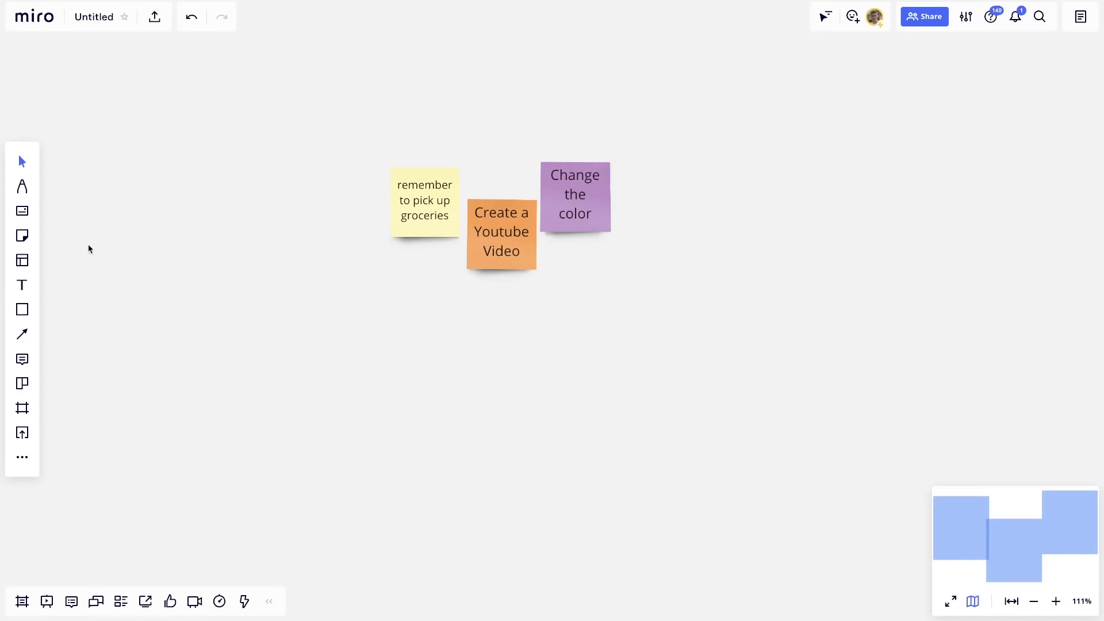
Step: Draw a freehand pen stroke on the empty area to the left of the sticky notes
key(p)
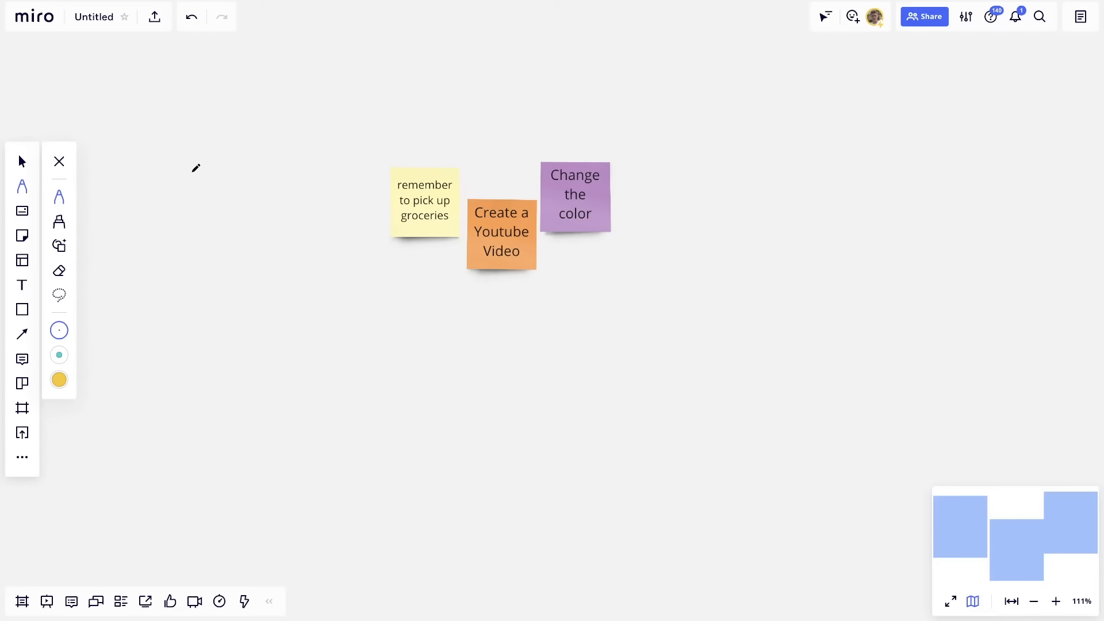
mouse_move(174, 150)
mouse_down()
mouse_move(198, 211)
mouse_move(256, 181)
mouse_move(274, 190)
mouse_up()
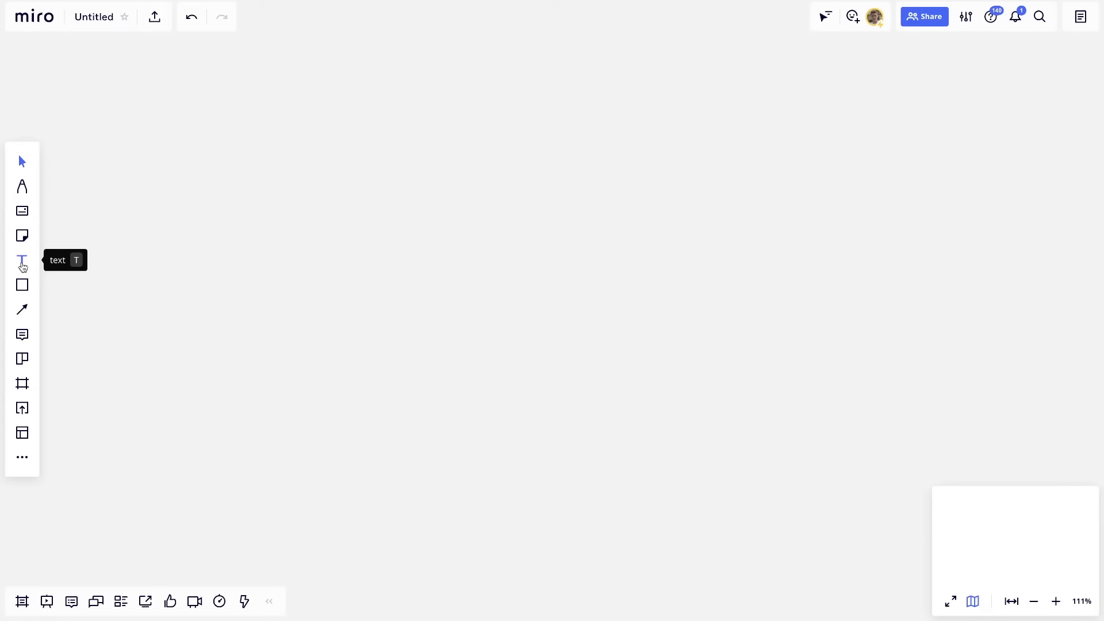
Step: Add a text box in the Caveat font, enlarged to size 30, reading "Write something useful!"
click(22, 265)
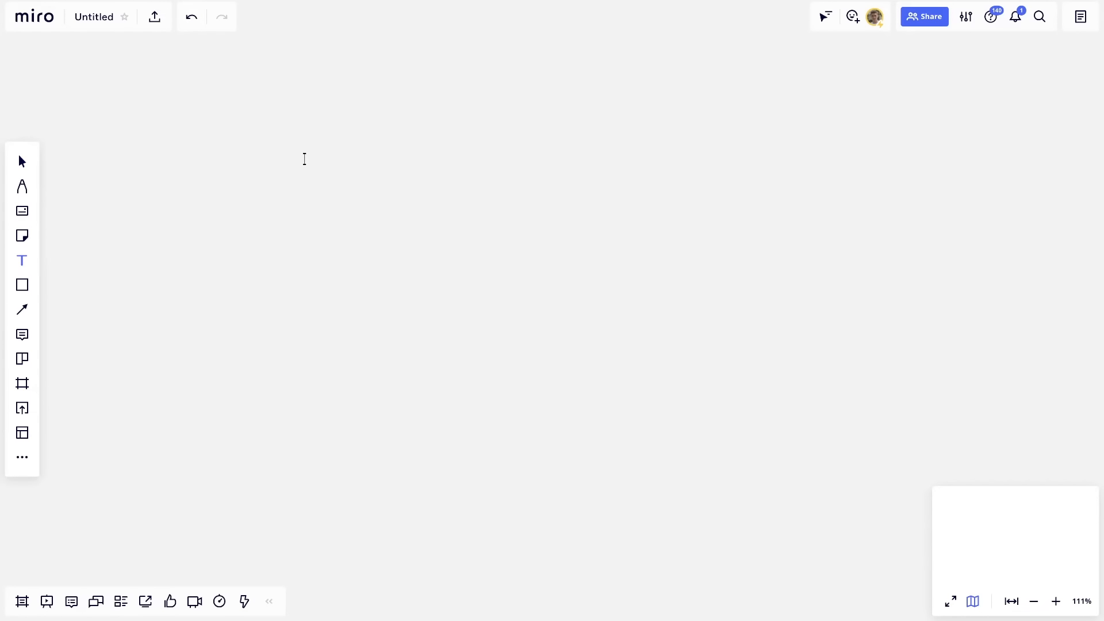
click(299, 134)
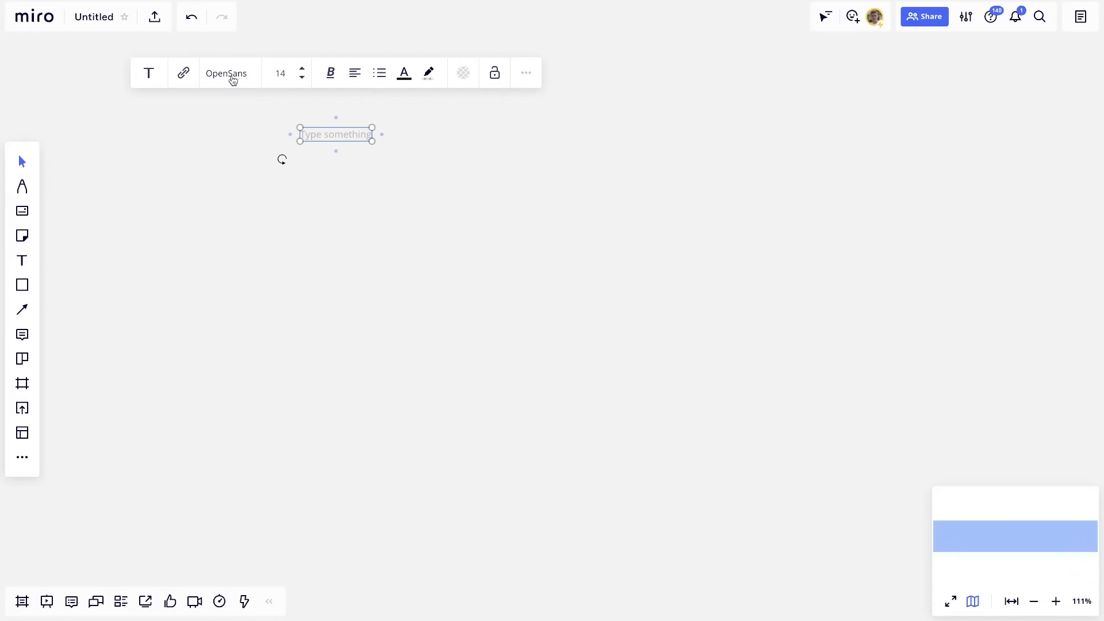
click(230, 78)
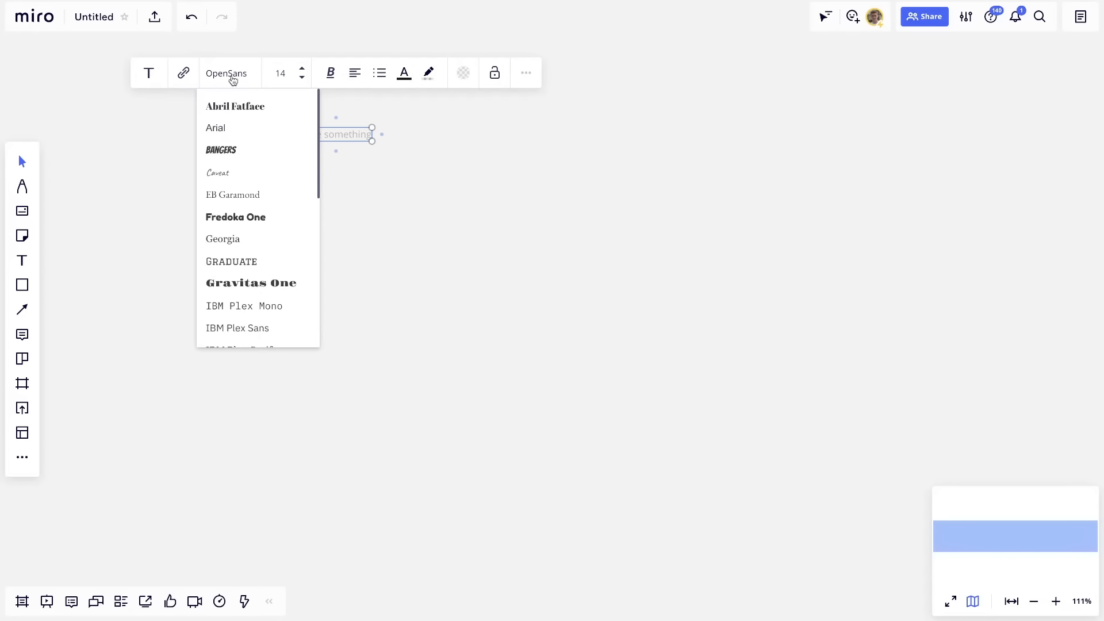
click(223, 178)
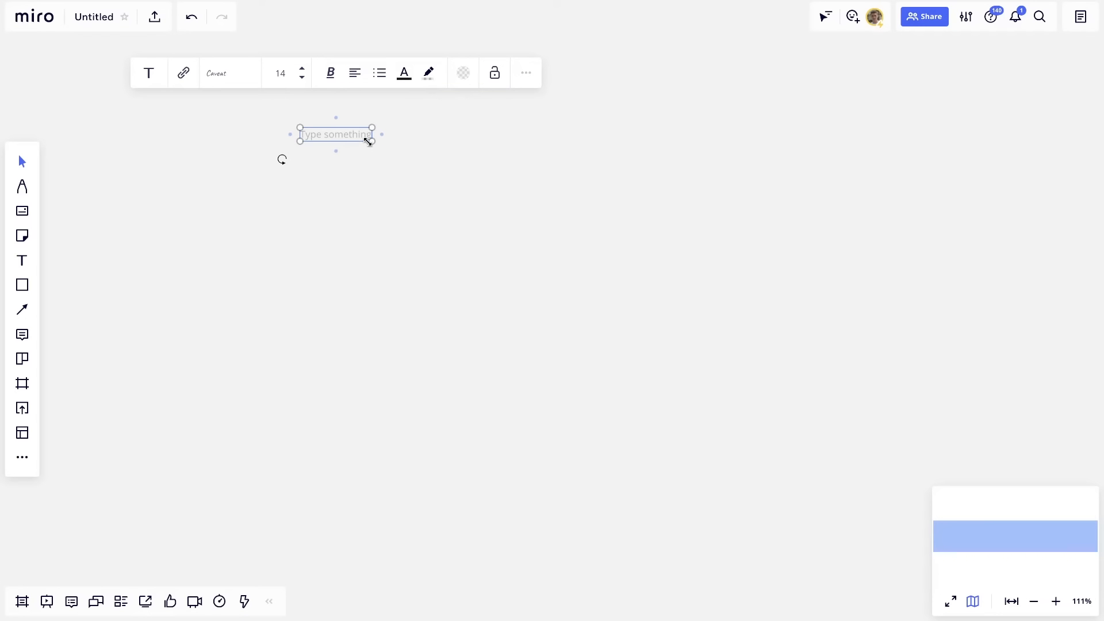
drag(371, 142, 452, 157)
text(W)
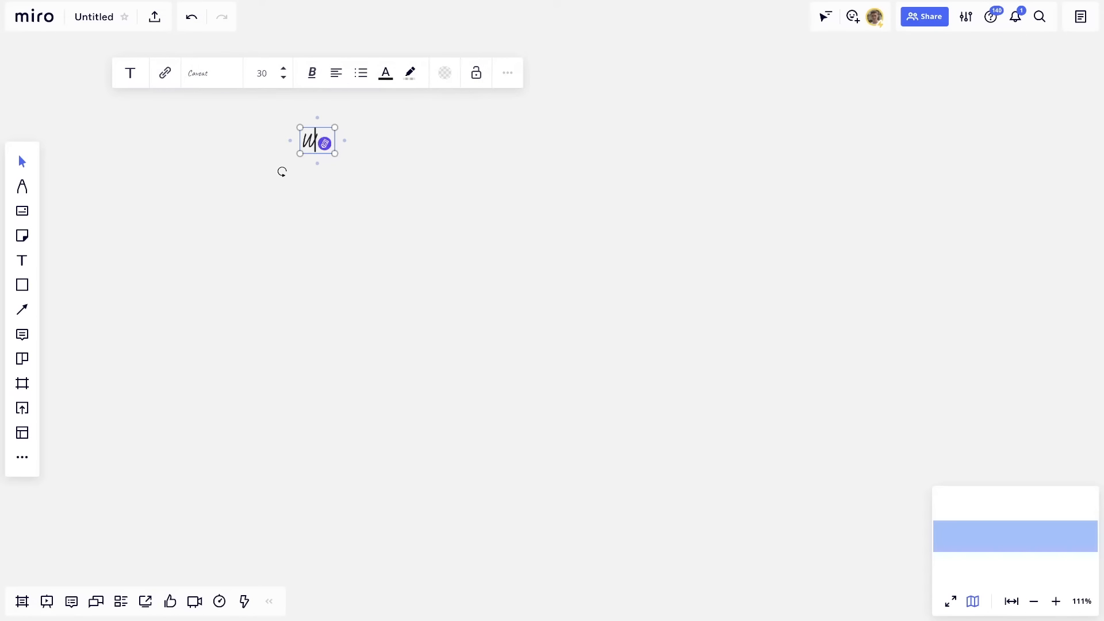
text(rite something useful!)
Step: Apply bold, italic, underline and strikethrough formatting to the whole line "Write something useful!"
key(ctrl+a)
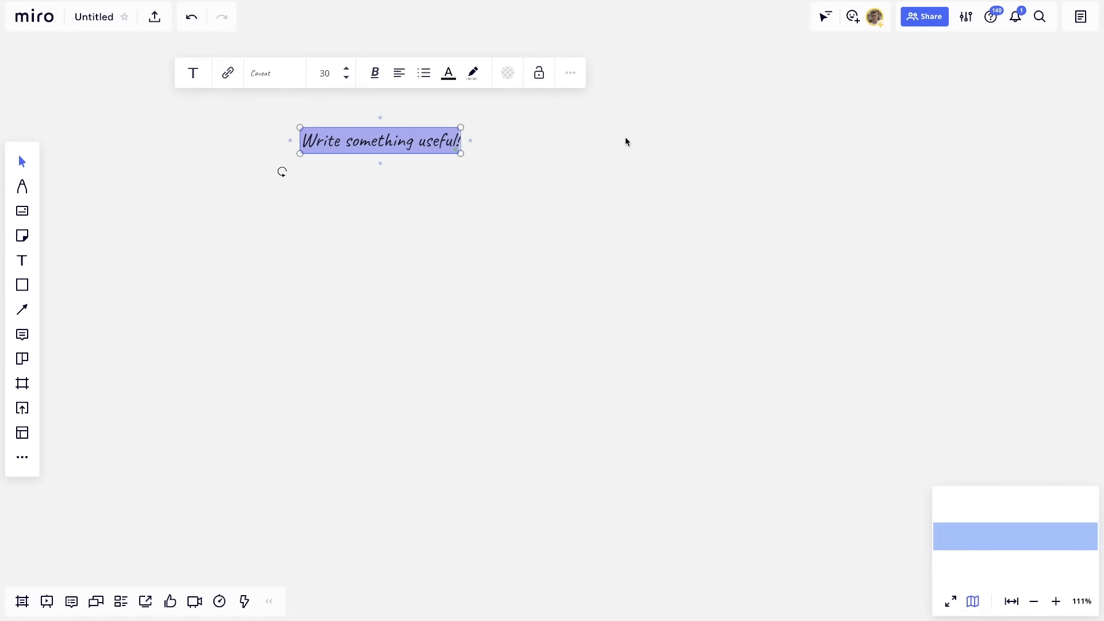
click(377, 73)
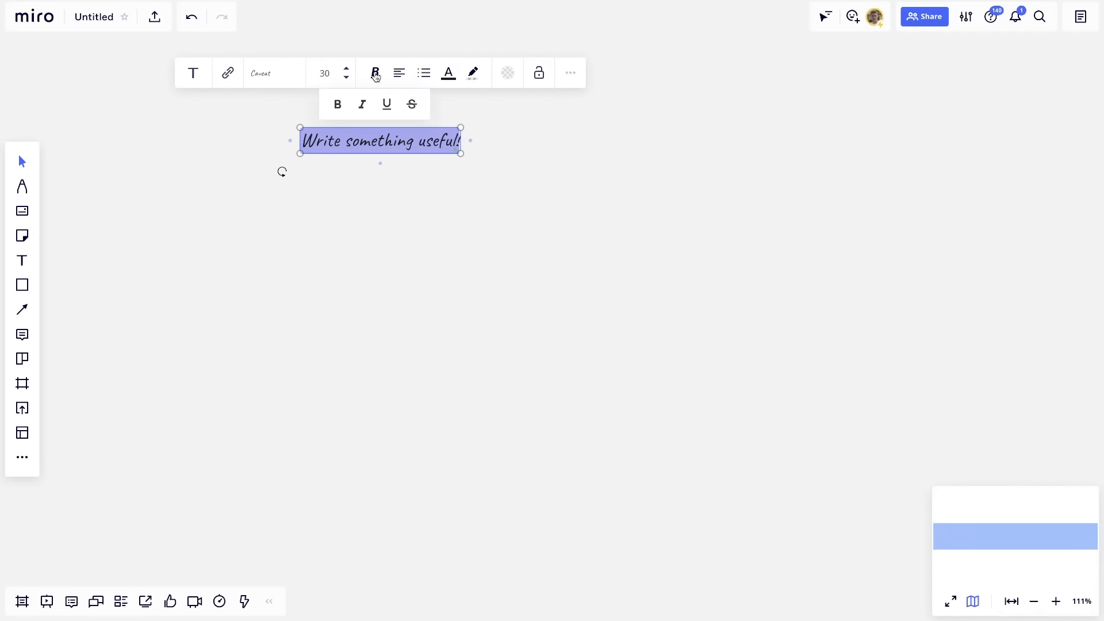
click(332, 115)
click(376, 73)
click(363, 104)
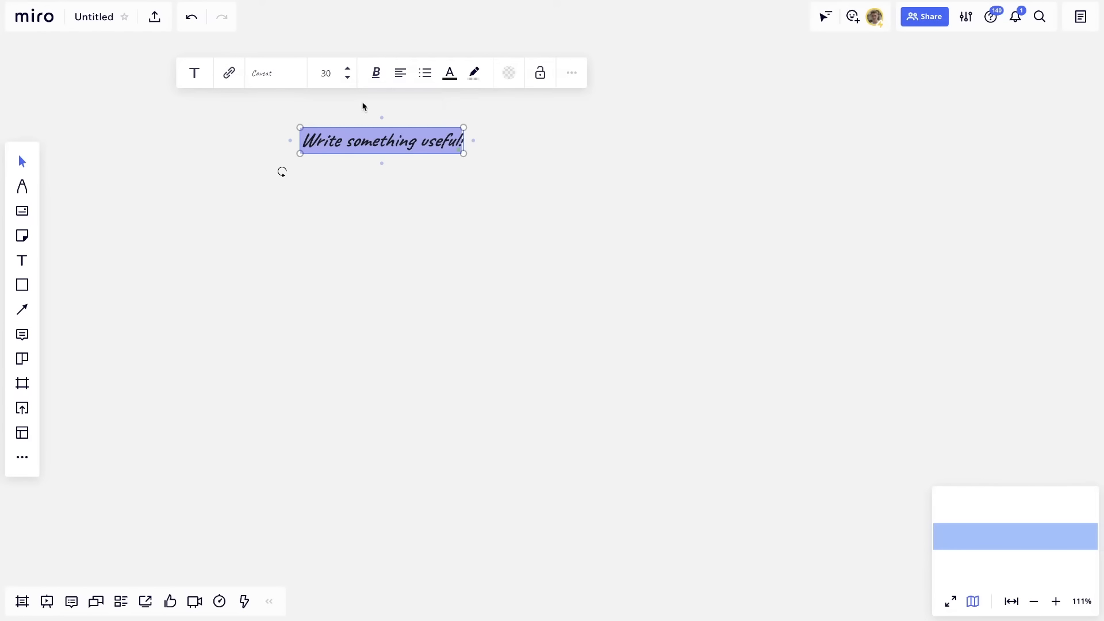
click(375, 78)
click(388, 104)
click(376, 74)
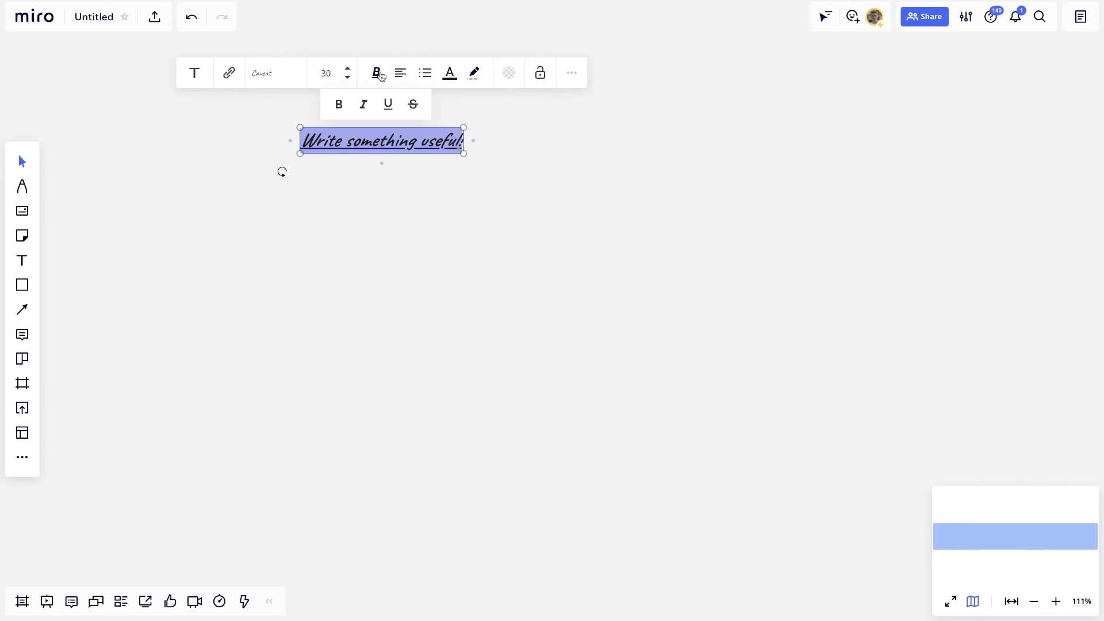
click(414, 105)
Step: Try center and right alignment on the text and make it a bulleted list with a second item "Write something else!"
click(376, 83)
click(400, 103)
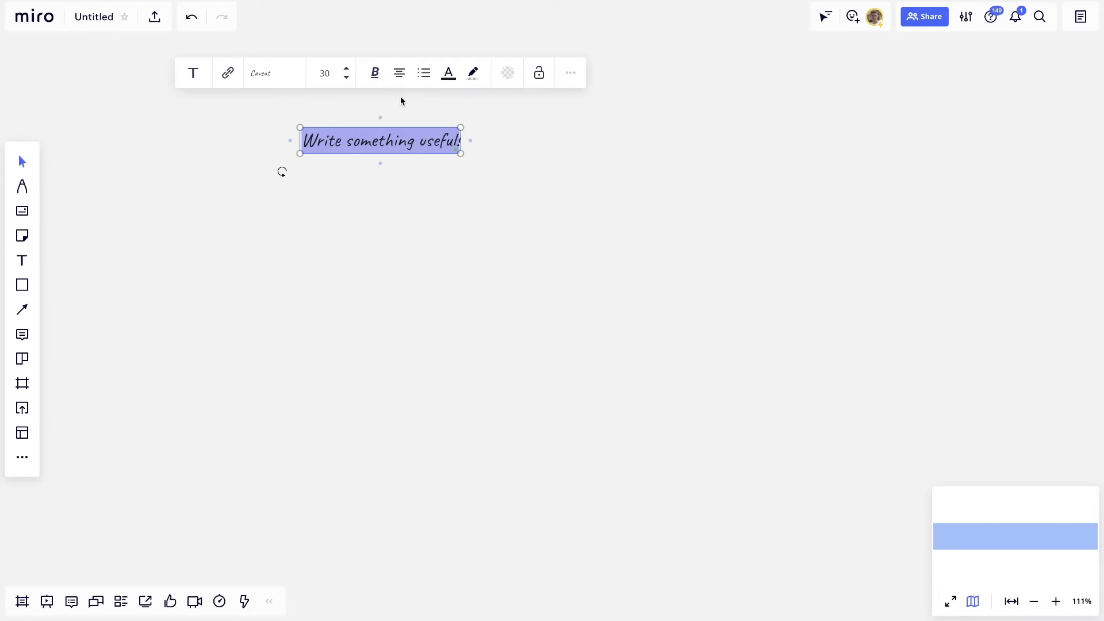
click(399, 73)
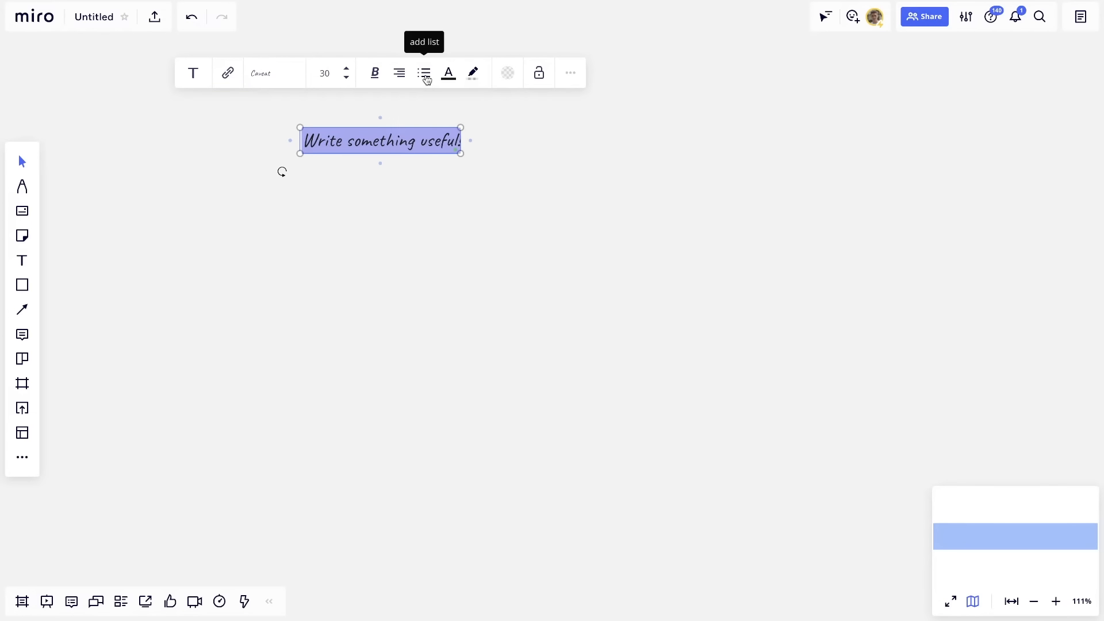
click(424, 73)
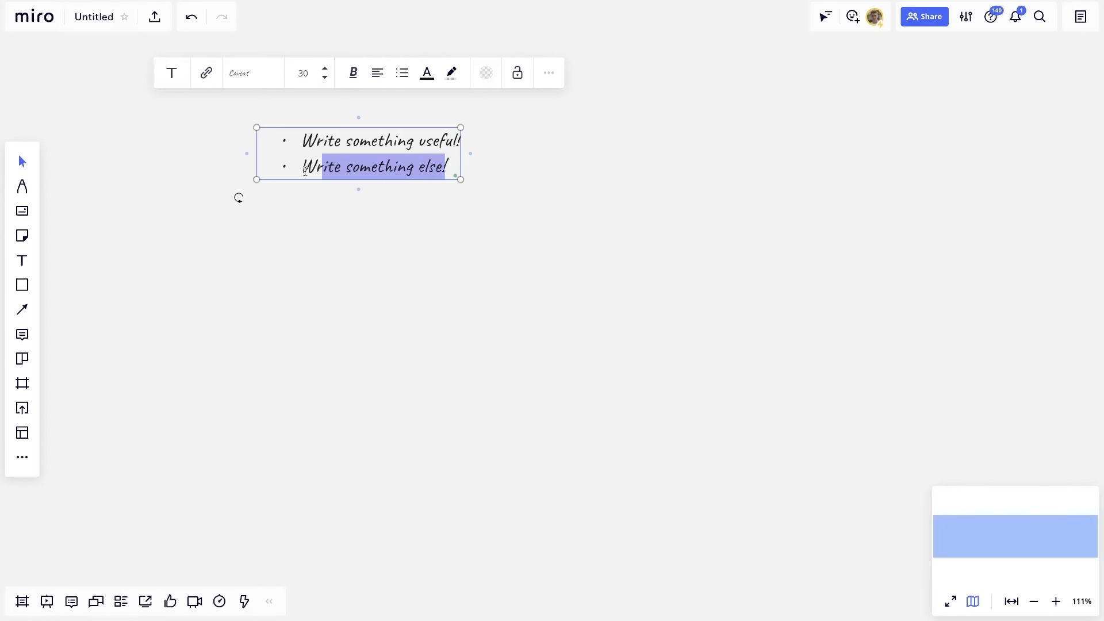
Step: Color the second list item, "Write something else!", red and highlight it in yellow
drag(320, 168, 301, 170)
click(432, 84)
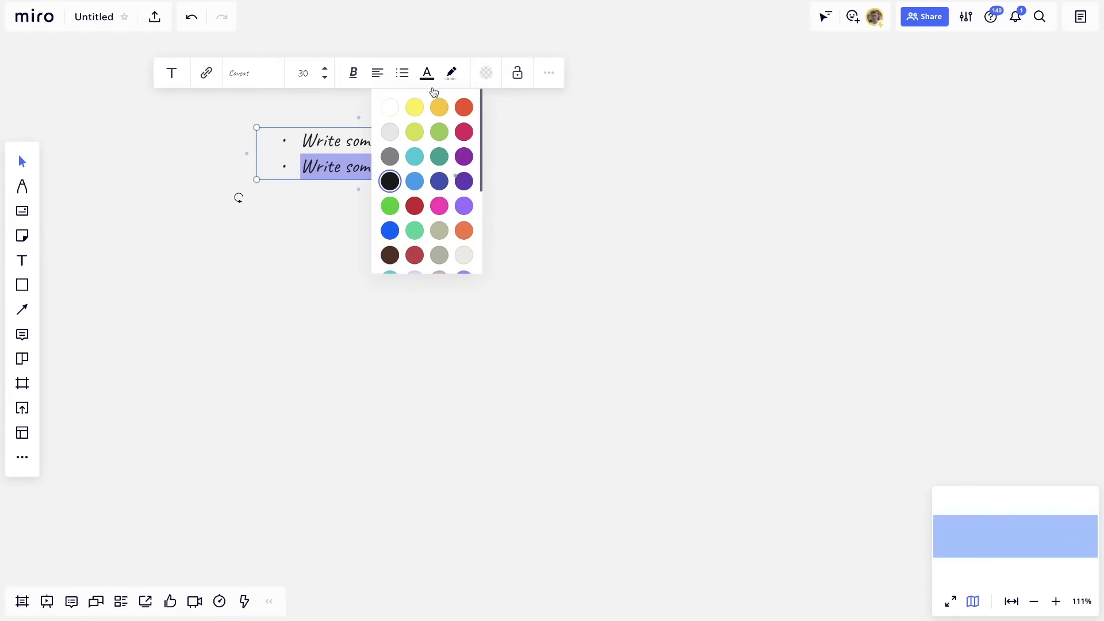
click(464, 108)
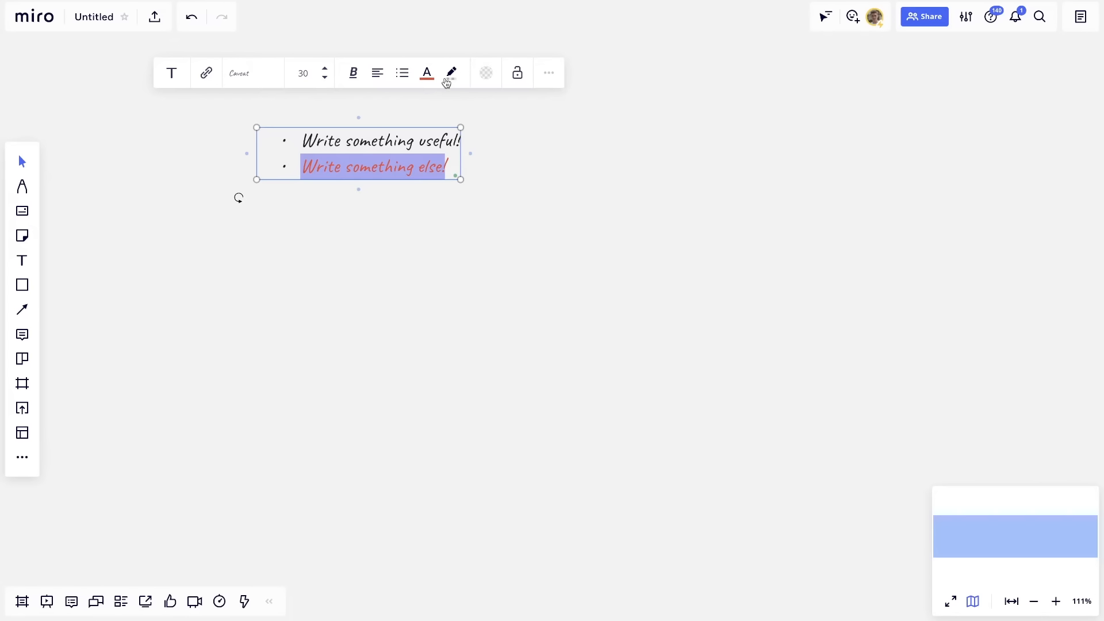
click(447, 81)
click(488, 109)
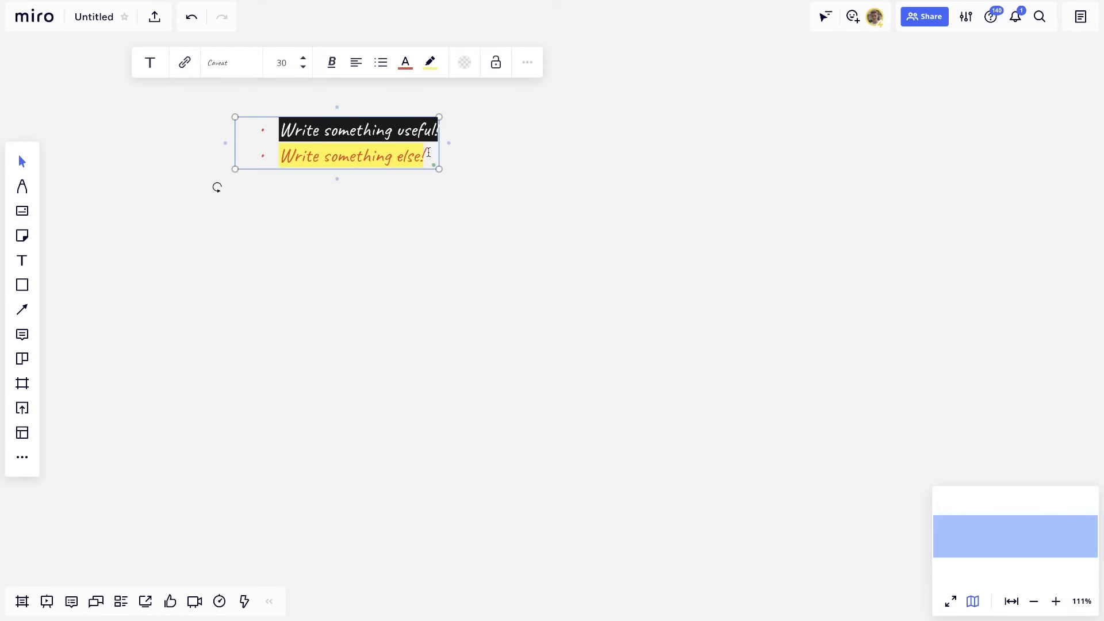
Step: Give the text box containing both list items a light green background
drag(426, 155, 266, 114)
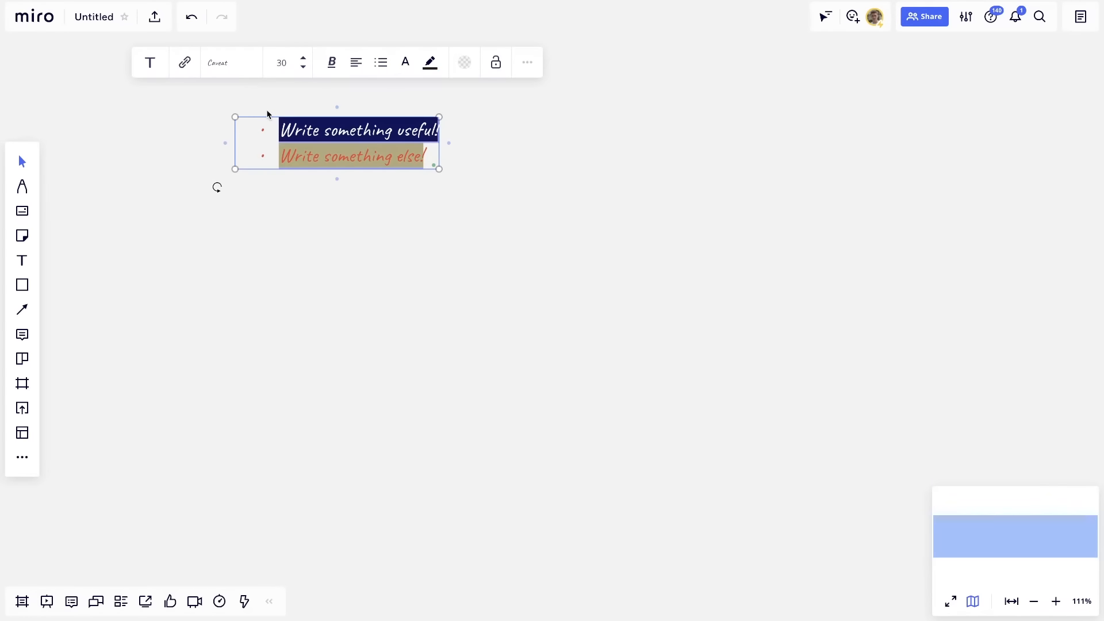
click(467, 62)
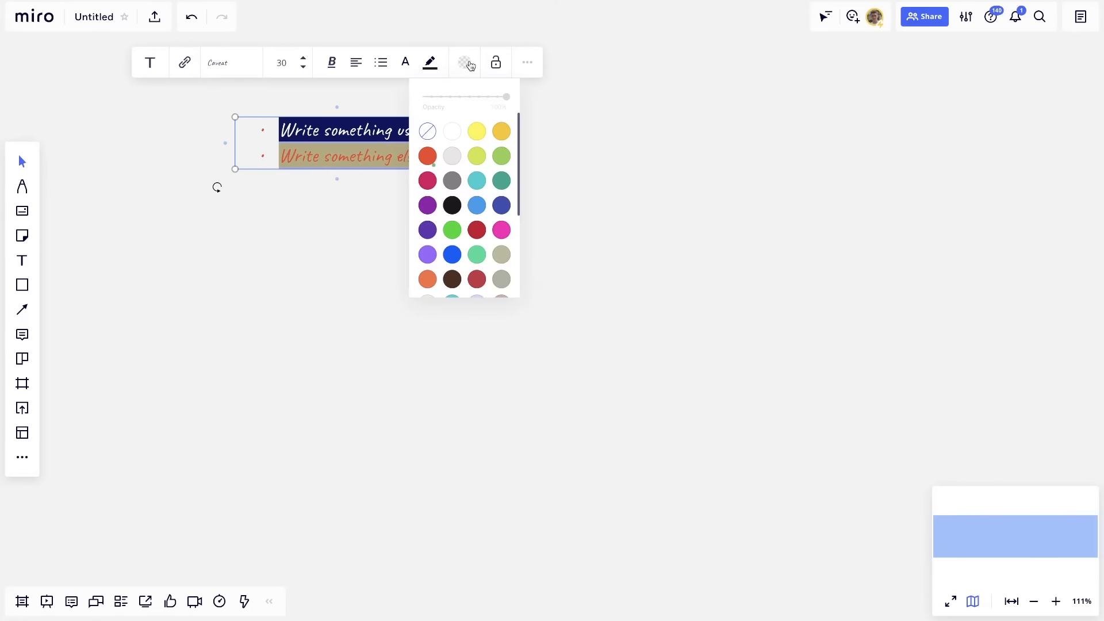
click(500, 154)
click(562, 161)
scroll(496, 178, up, 2)
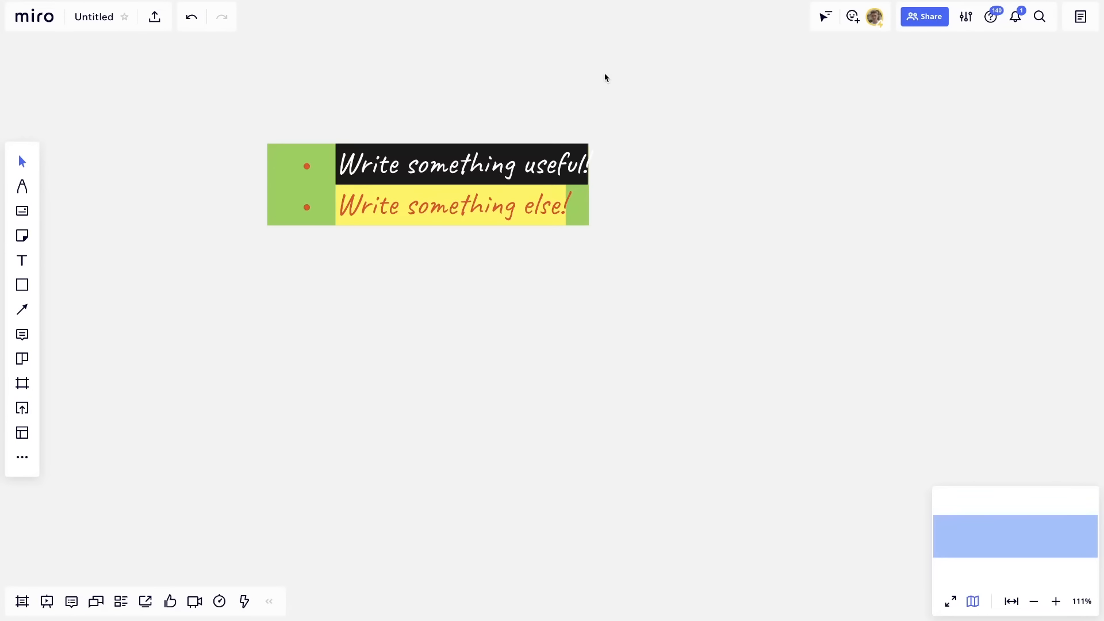
Step: Delete all content from the board and draw a square shape on the empty canvas
key(ctrl+a)
key(Delete)
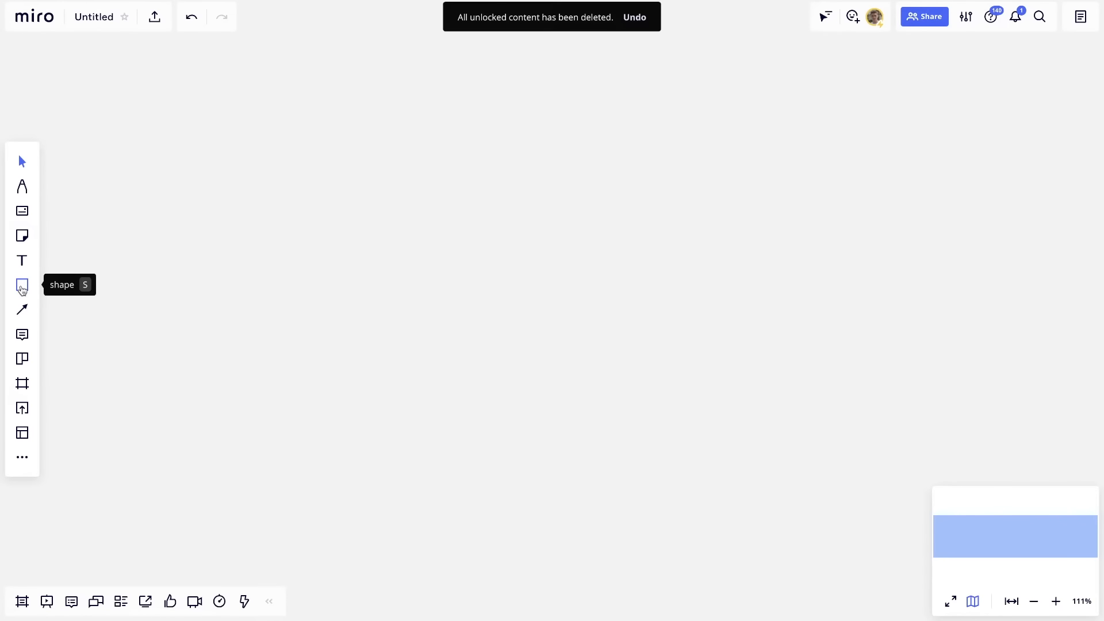
click(21, 287)
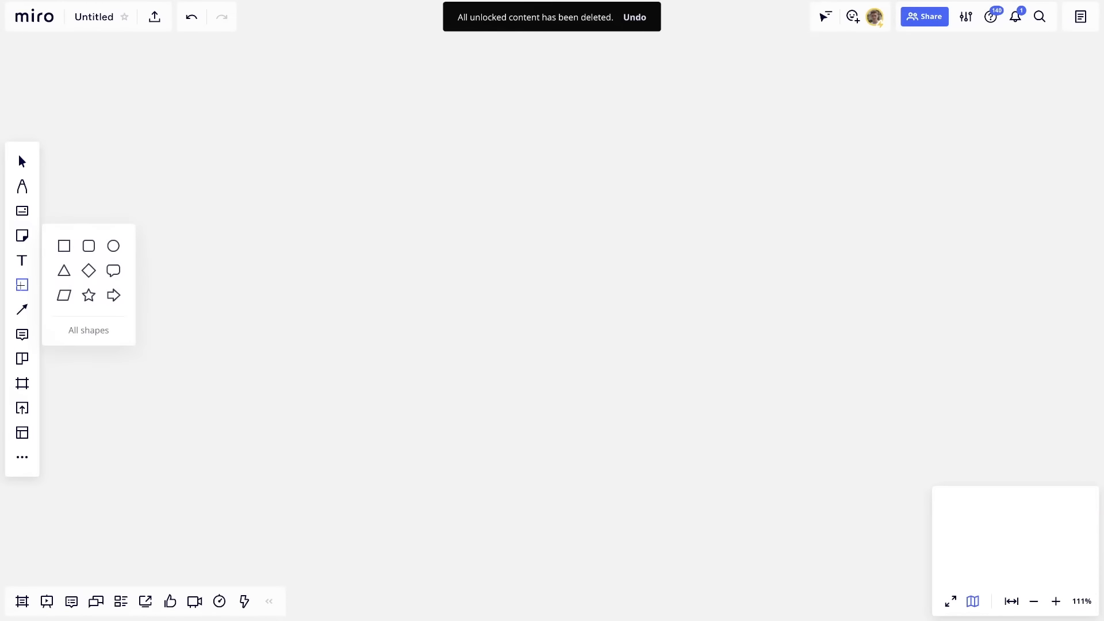
click(62, 245)
click(250, 90)
Step: Draw a rounded rectangle to the right of the square, wider than the square
click(22, 285)
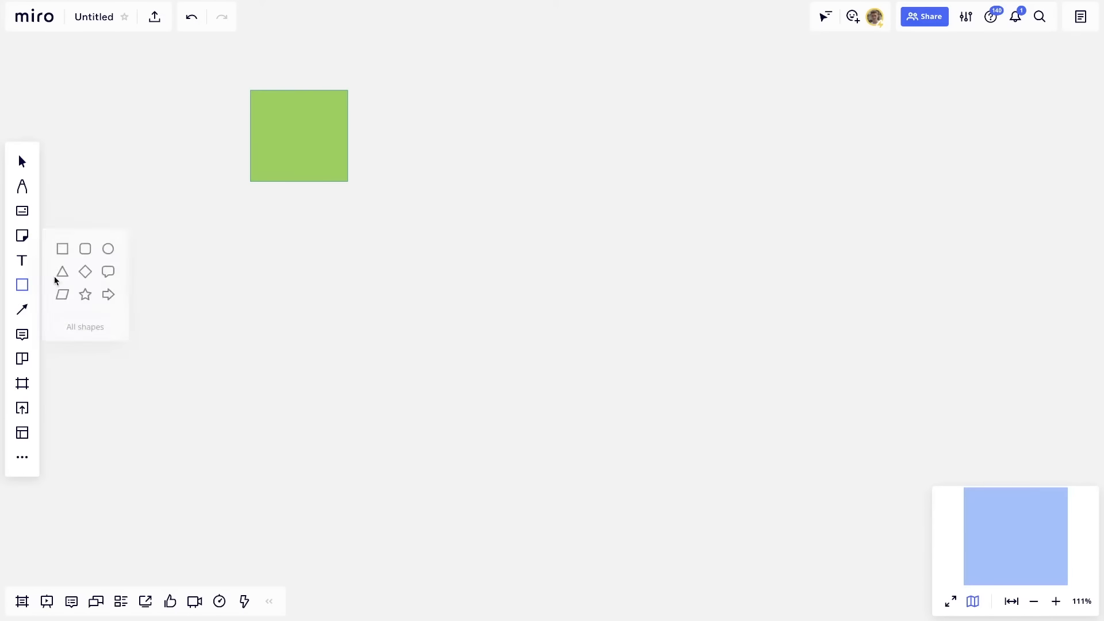
click(89, 247)
drag(371, 88, 504, 189)
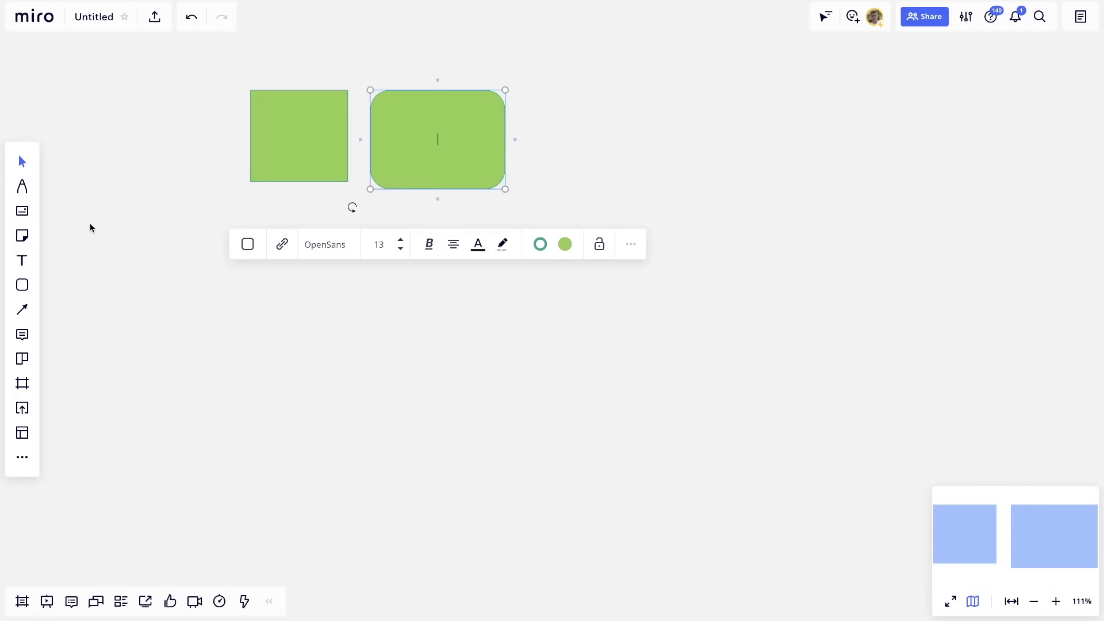
Step: Draw an ellipse below the square and a smaller triangle to the right of the ellipse
click(24, 291)
click(115, 247)
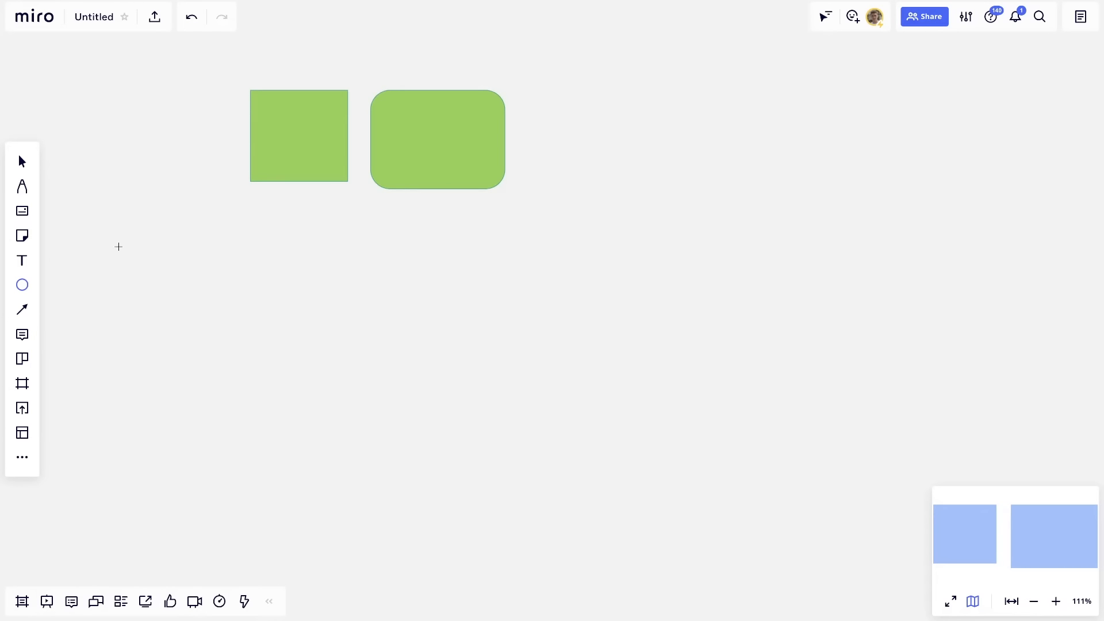
drag(248, 210, 375, 313)
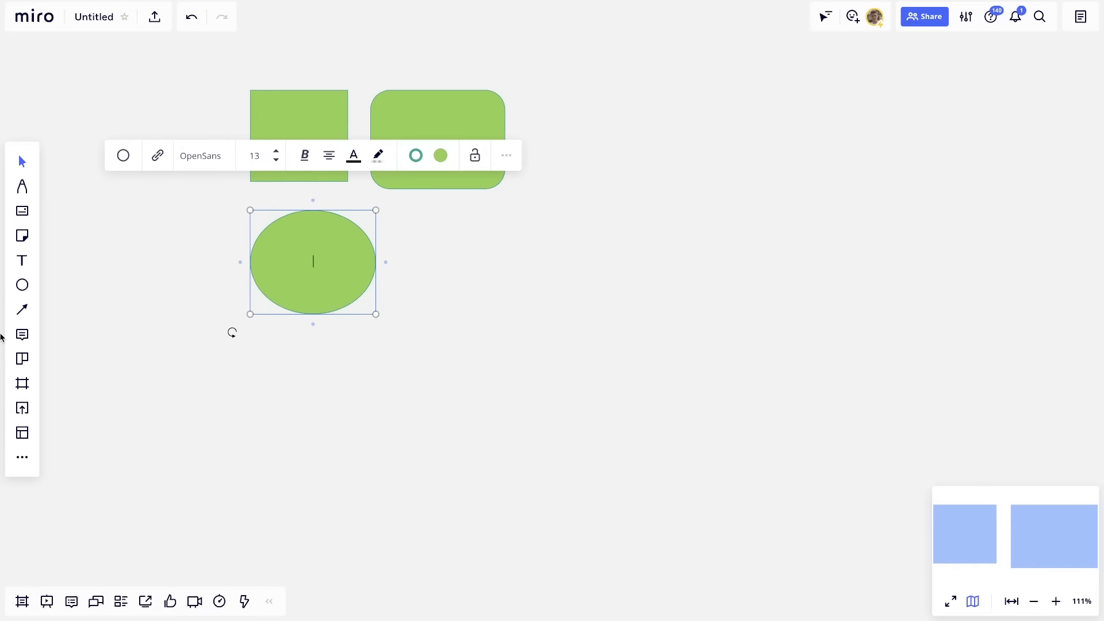
click(24, 285)
click(64, 270)
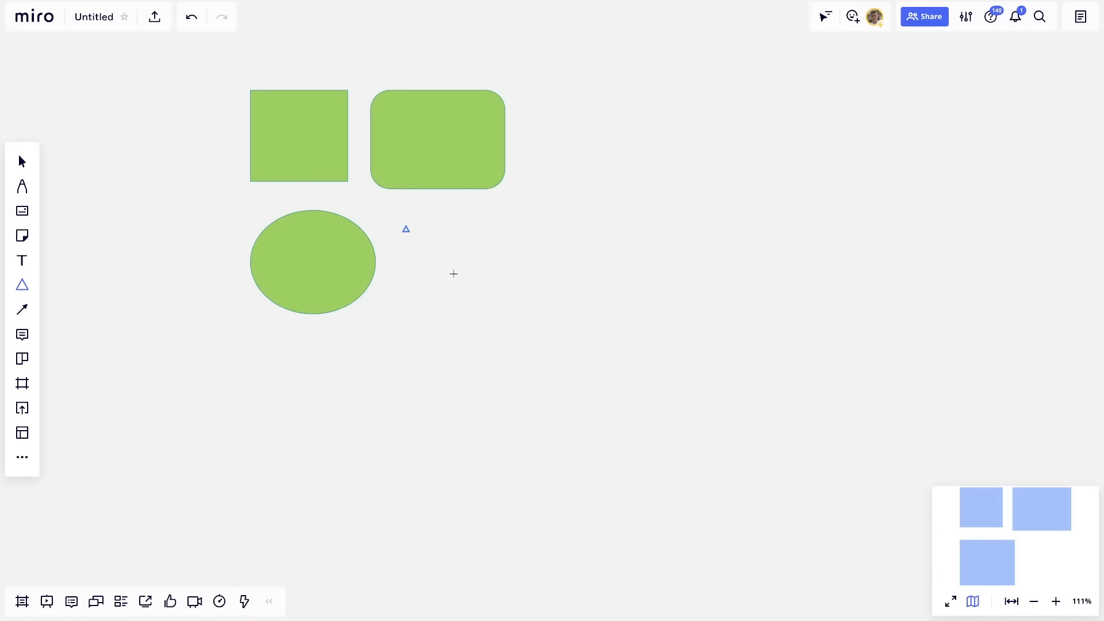
drag(403, 226, 479, 299)
Step: Draw a wide speech bubble below the ellipse and a small, narrow star to the right of the bubble
click(24, 285)
click(116, 266)
drag(255, 357, 434, 443)
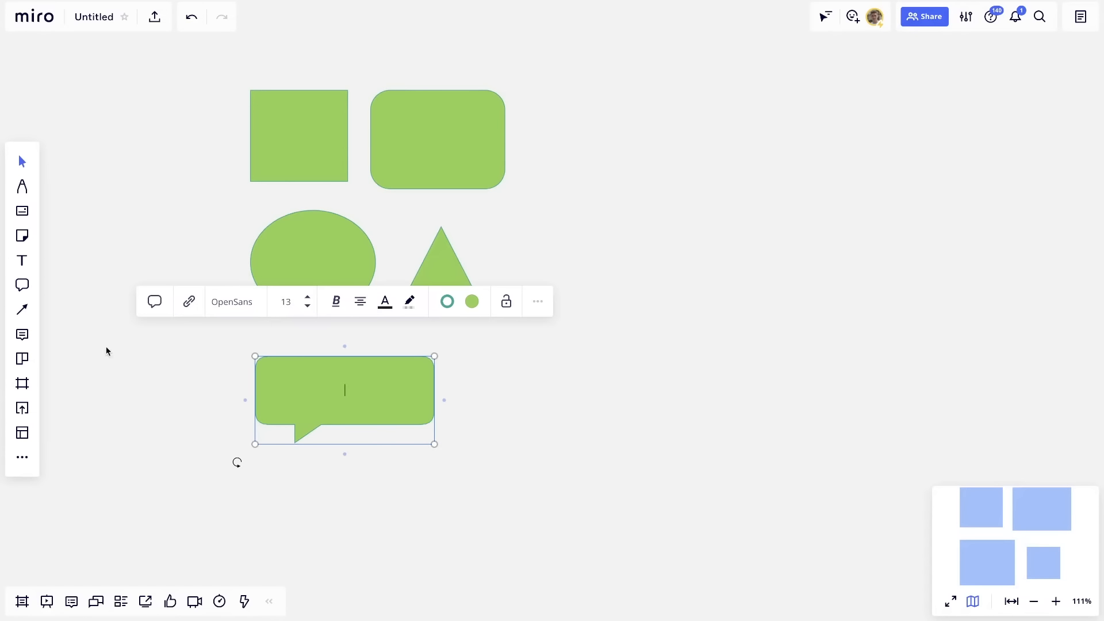
click(88, 295)
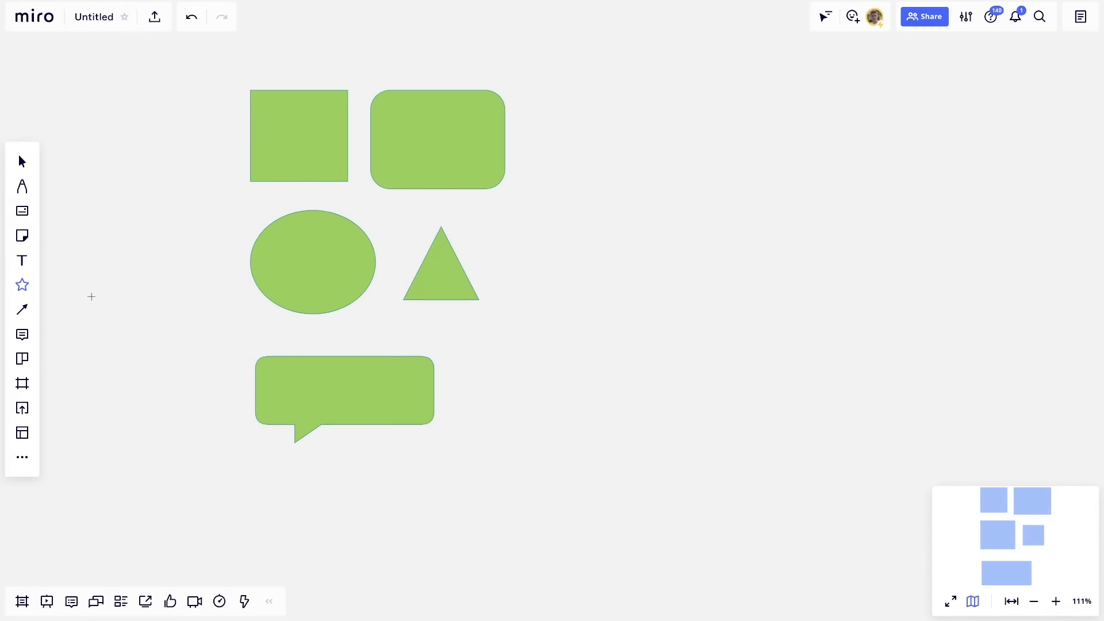
Step: Draw a large, evenly proportioned circle to the right of the triangle
click(22, 285)
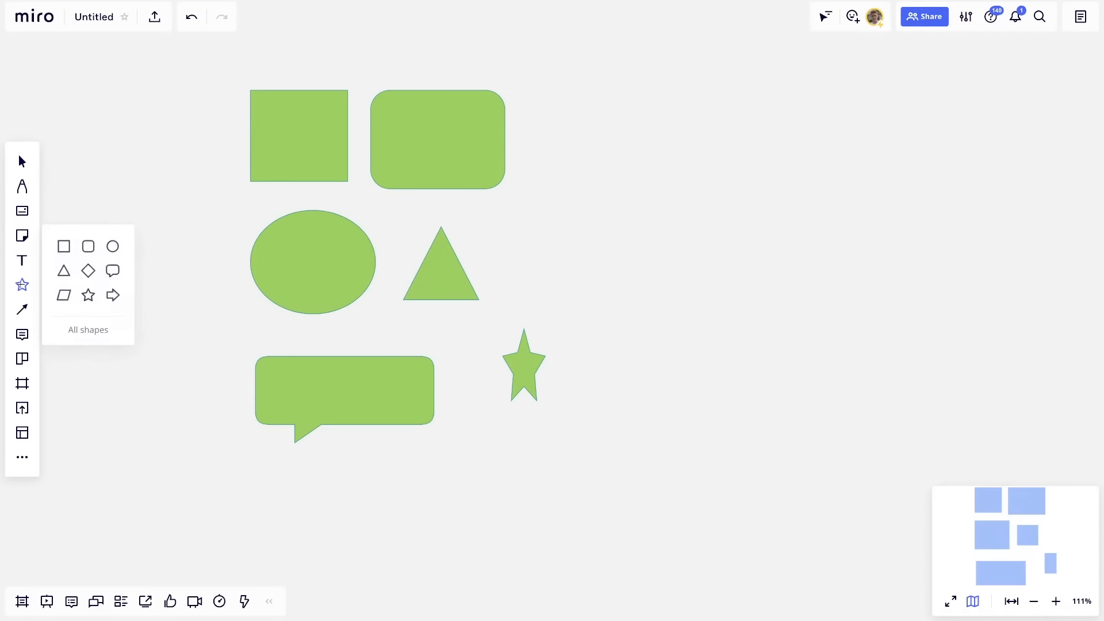
click(113, 246)
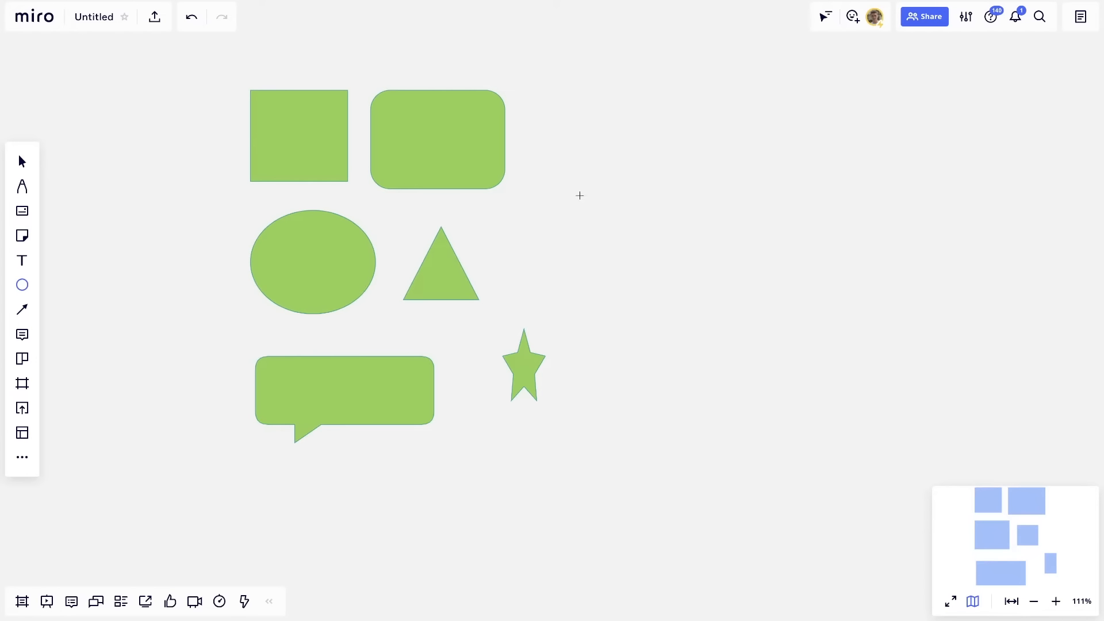
key(Escape)
click(22, 284)
drag(559, 175, 754, 190)
Step: Draw a large, evenly proportioned star directly above the circle, matching the circle's width
click(22, 285)
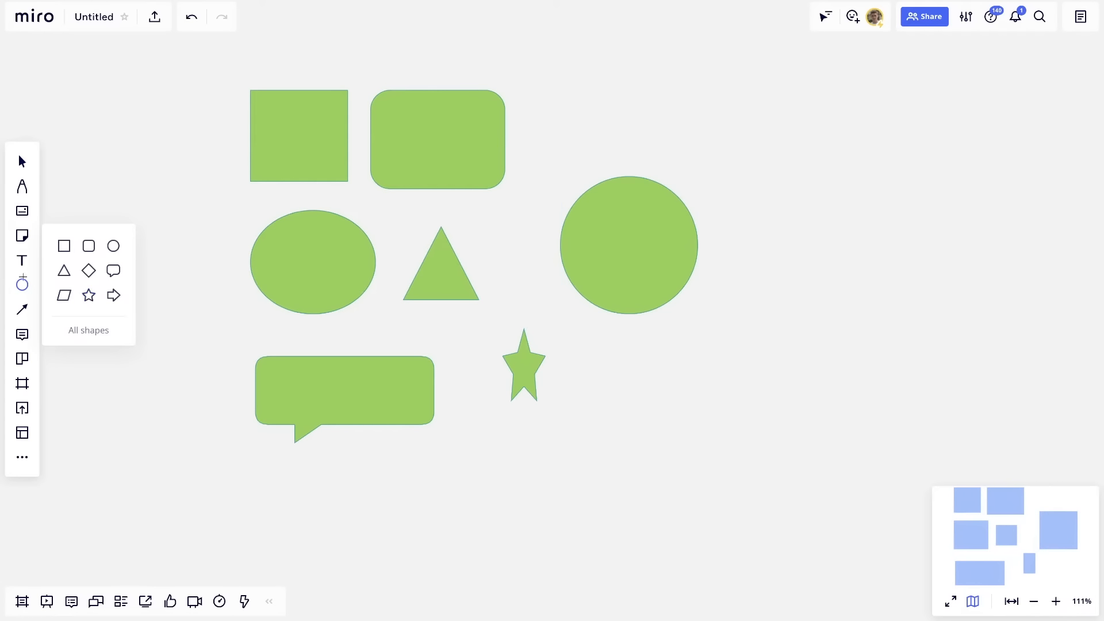
click(90, 296)
drag(557, 49, 721, 152)
Step: Move the rounded rectangle slightly to the right and restyle it with a thick yellow border and red fill
drag(436, 128, 460, 126)
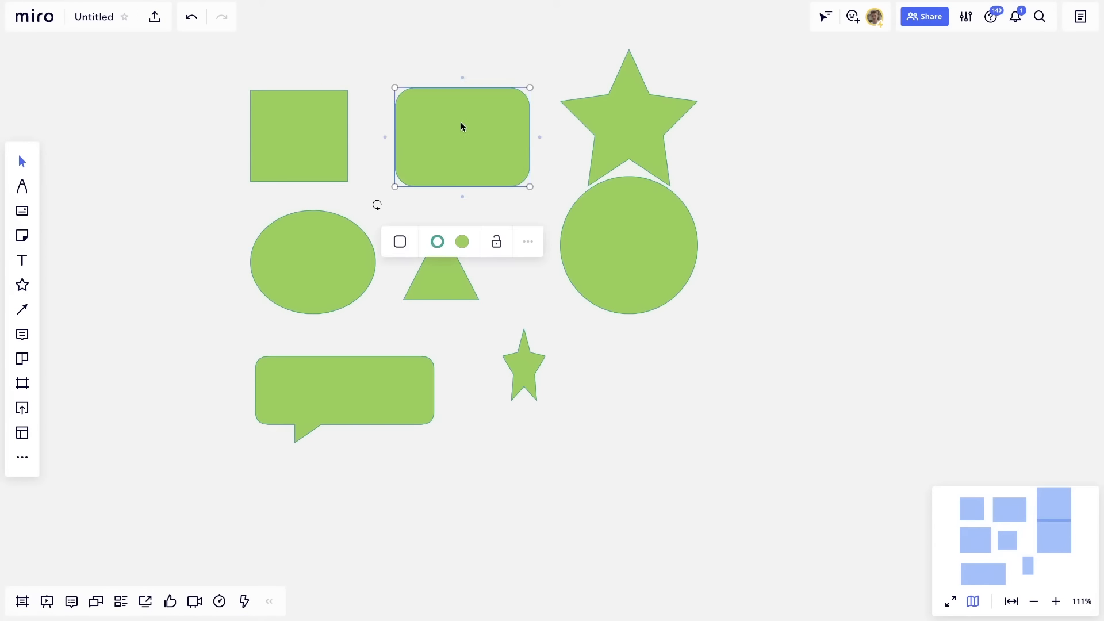
click(438, 248)
drag(397, 301, 432, 326)
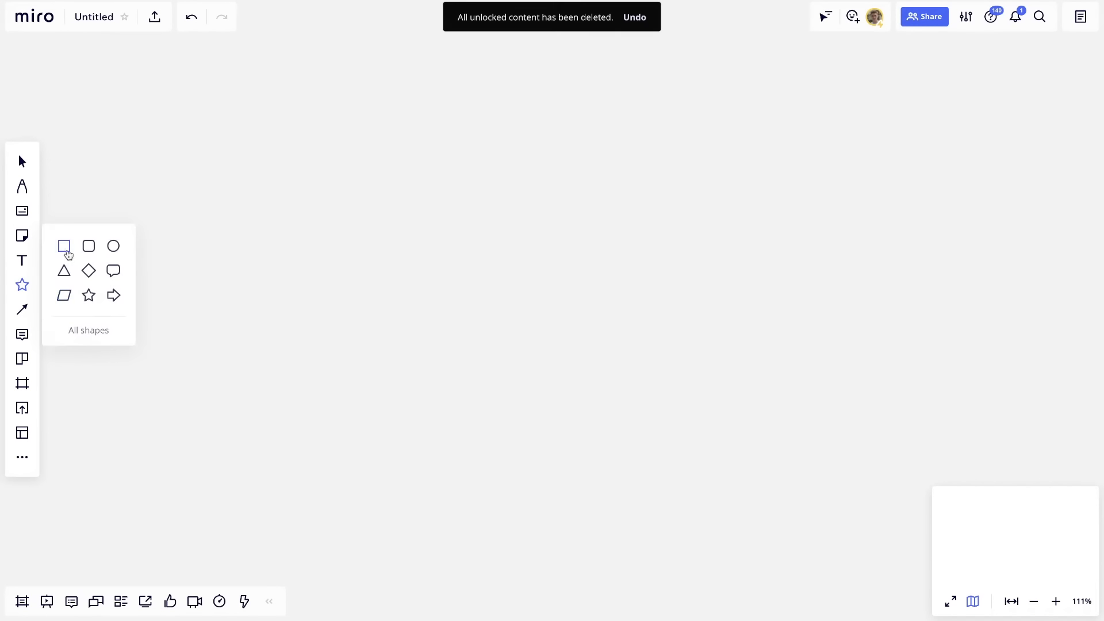
Step: Draw a square on the empty board and place a copy of it level with the original, further to the right
click(64, 243)
drag(190, 96, 290, 171)
key(ctrl+c)
key(ctrl+v)
drag(475, 137, 550, 128)
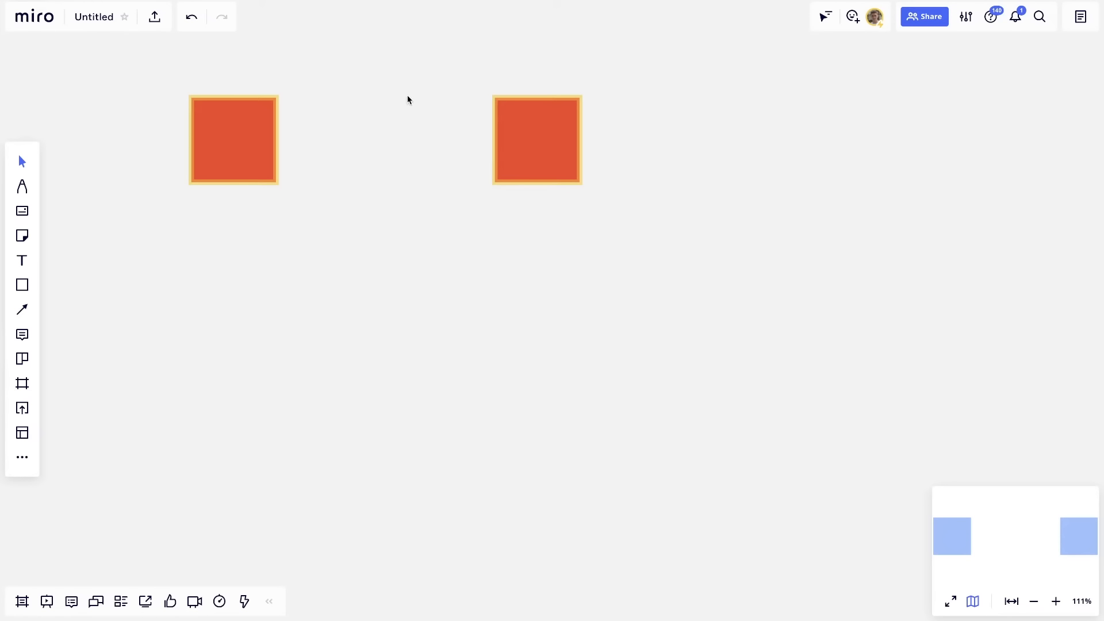
Step: Connect the right side of the left square to the top of the right square with a plain line
click(22, 312)
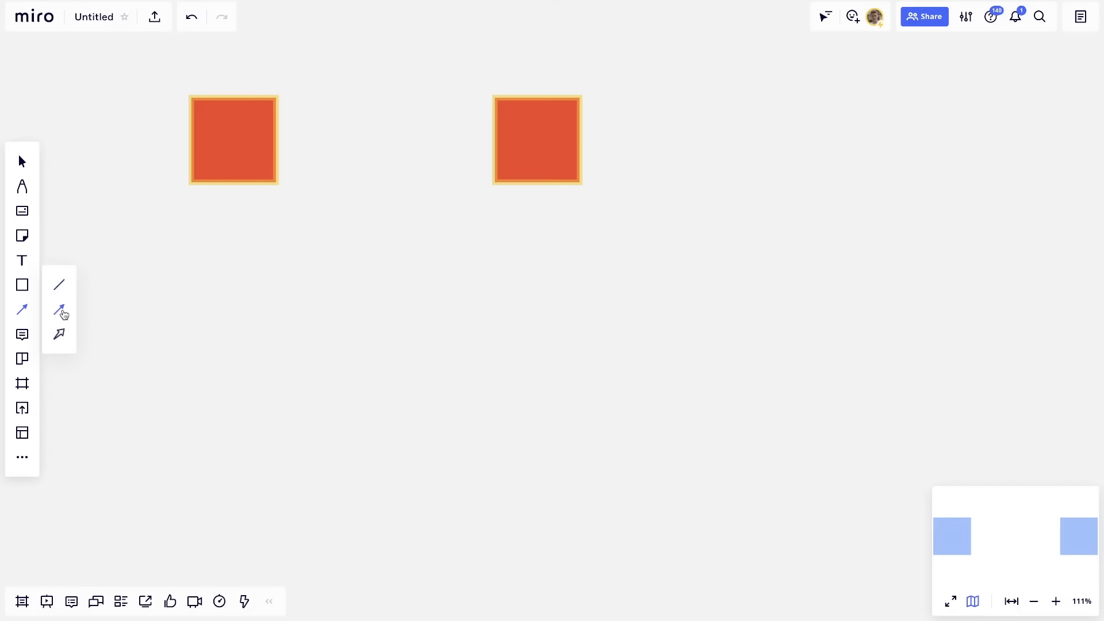
click(60, 285)
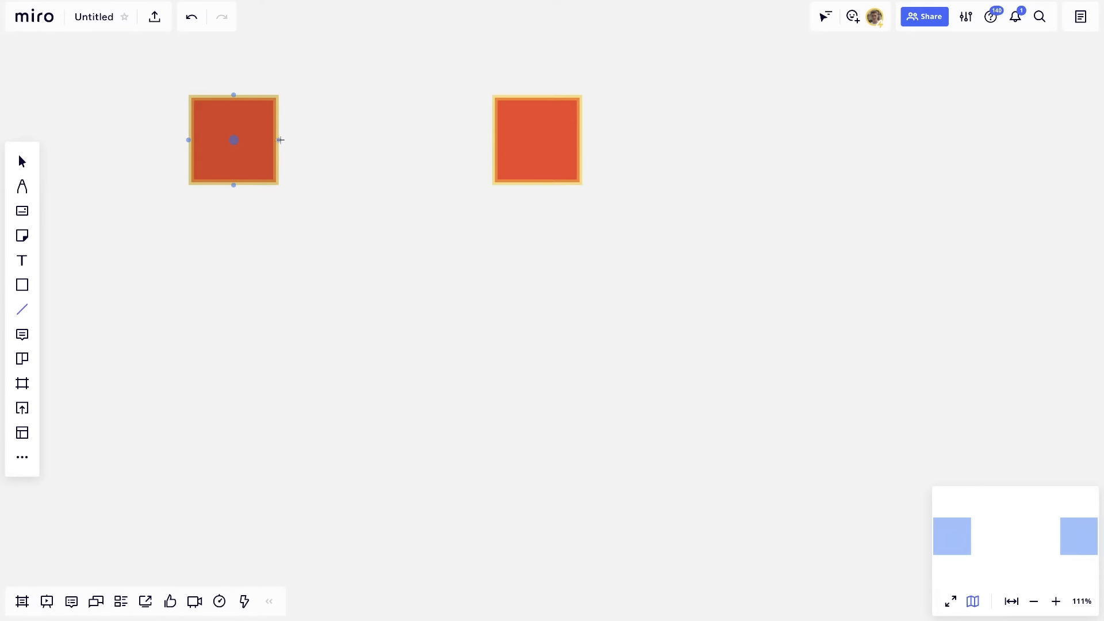
drag(439, 151, 540, 98)
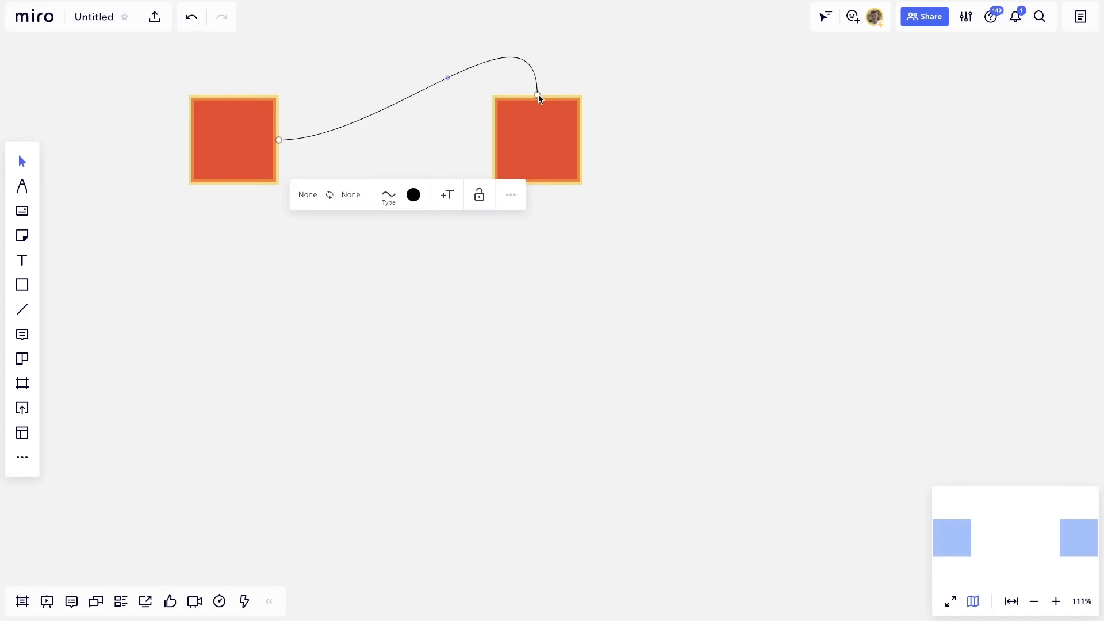
Step: Thicken the connector line and try the elbowed and straight line types before returning it to curved
click(388, 202)
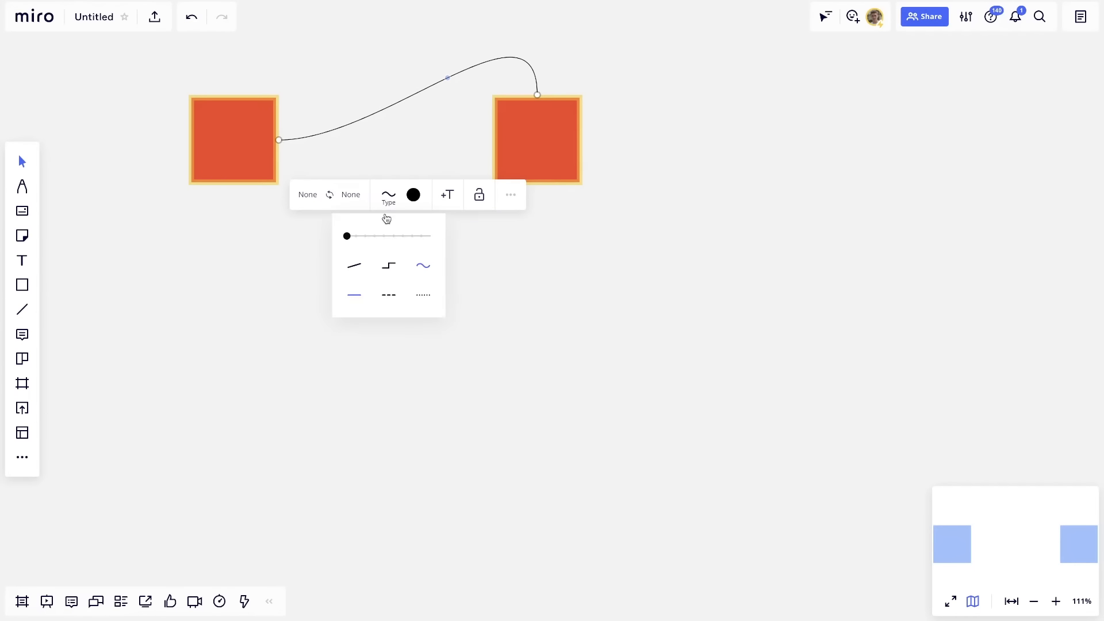
drag(346, 236, 374, 241)
click(390, 266)
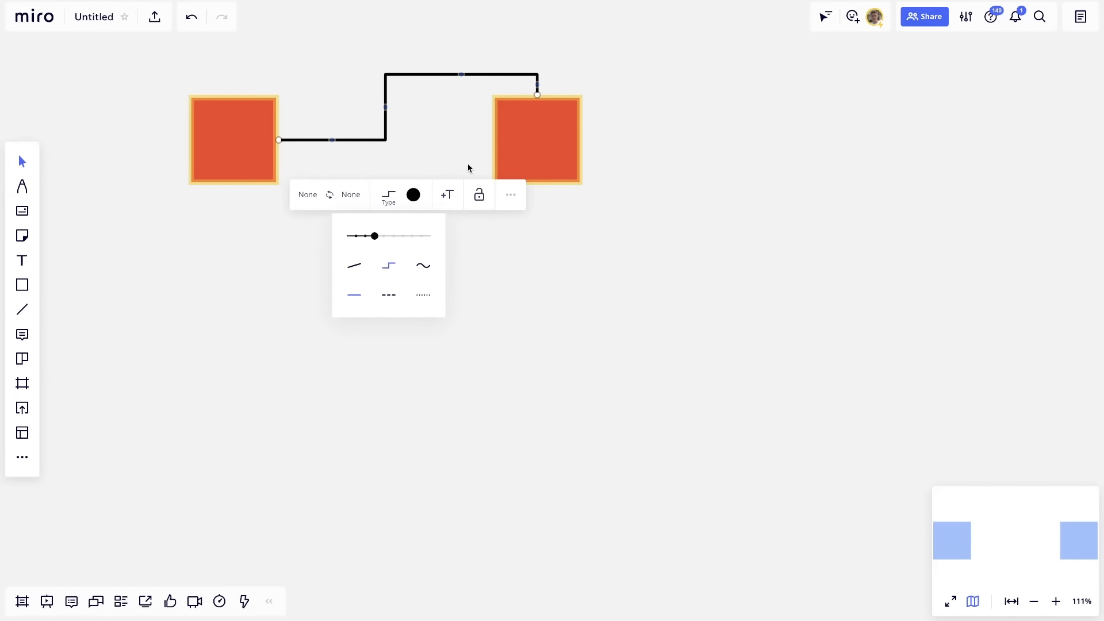
click(355, 266)
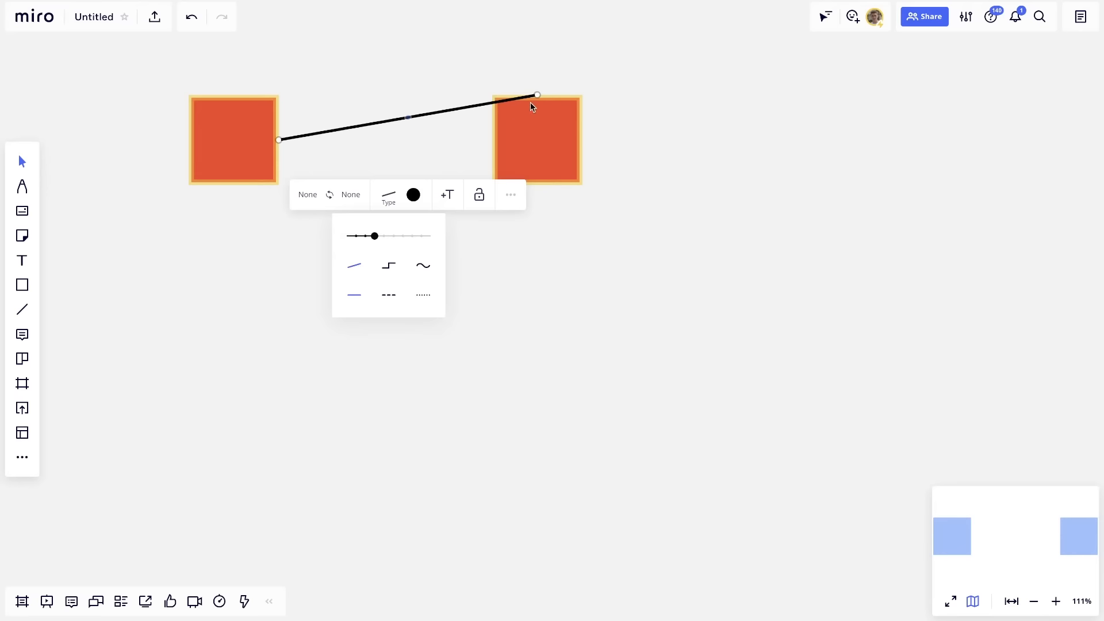
click(423, 265)
Step: Try dashed and dotted styles on the curved connector and settle on dashed
click(394, 299)
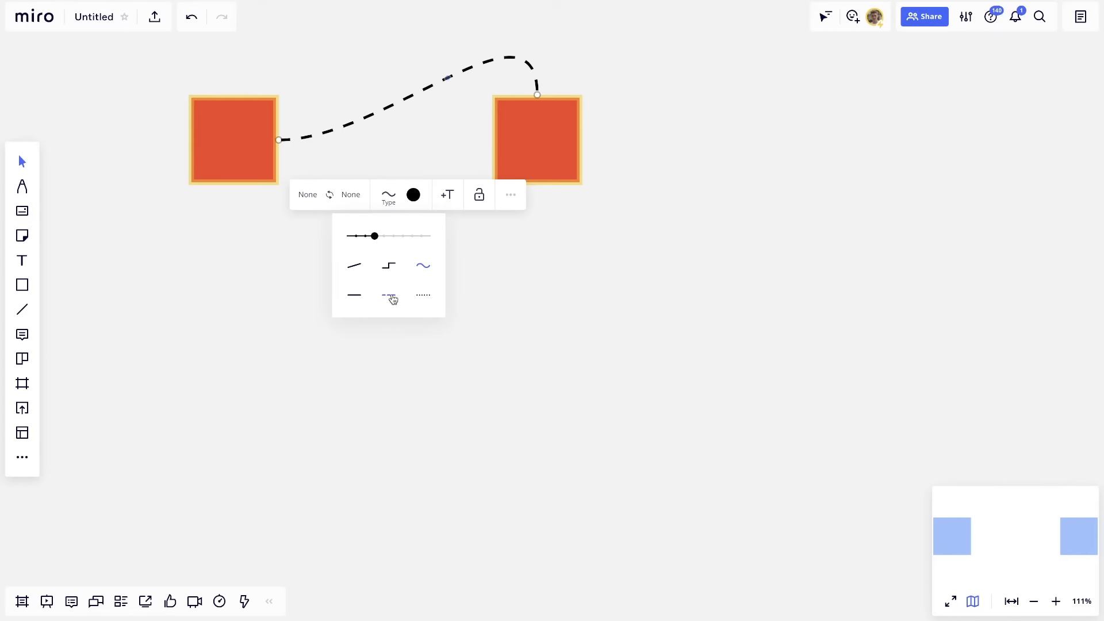
click(423, 297)
click(388, 299)
Step: Add the label "Hello this is a square connected to a square" along the dashed connector
click(448, 195)
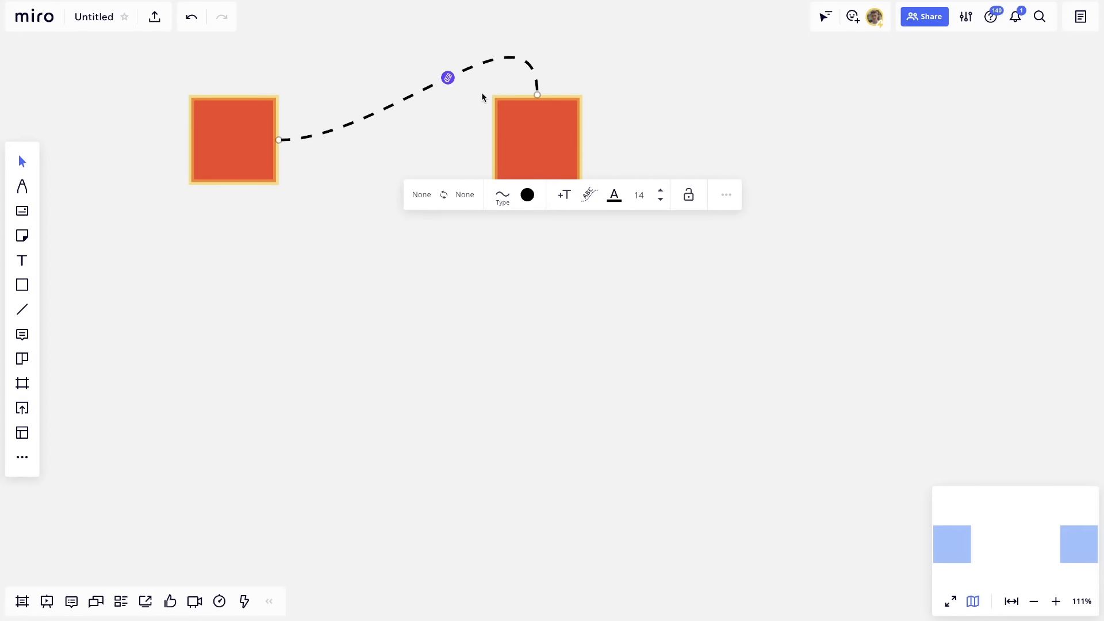
text(Hello this is a square connected to a square)
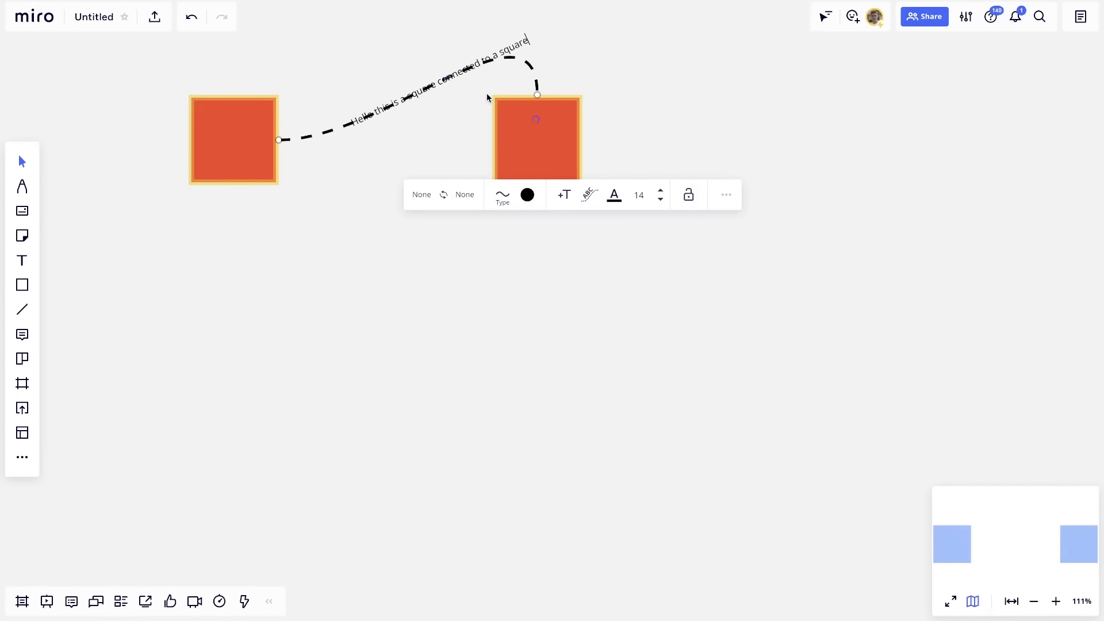
key(Escape)
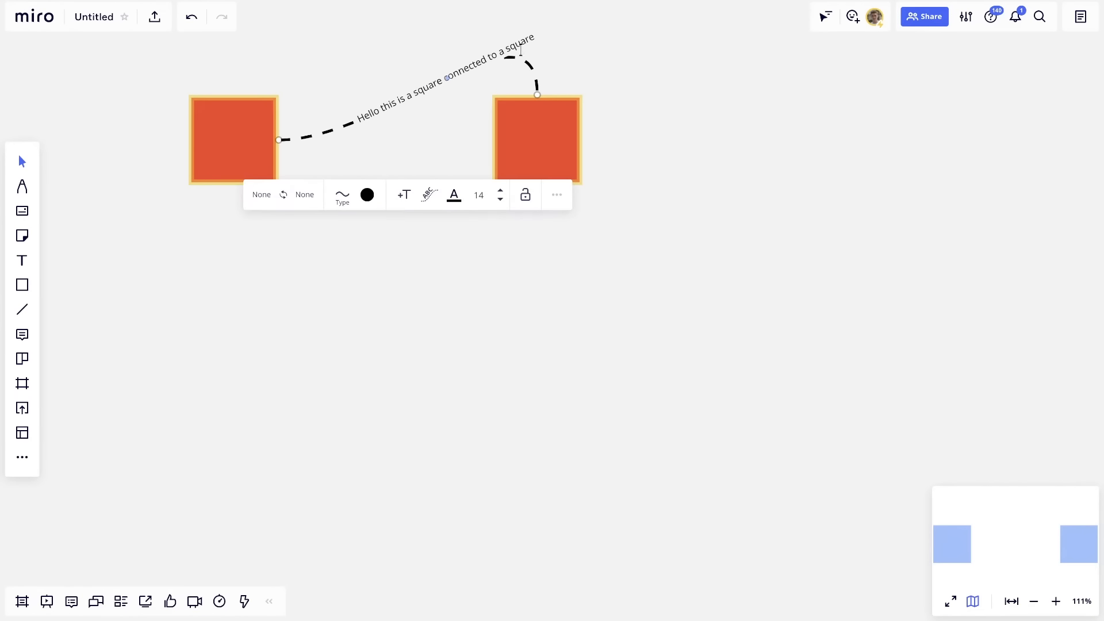
Step: Replace the labelled curve with a straight dashed connector between the squares' facing sides, labelled "driving force"
key(Delete)
key(l)
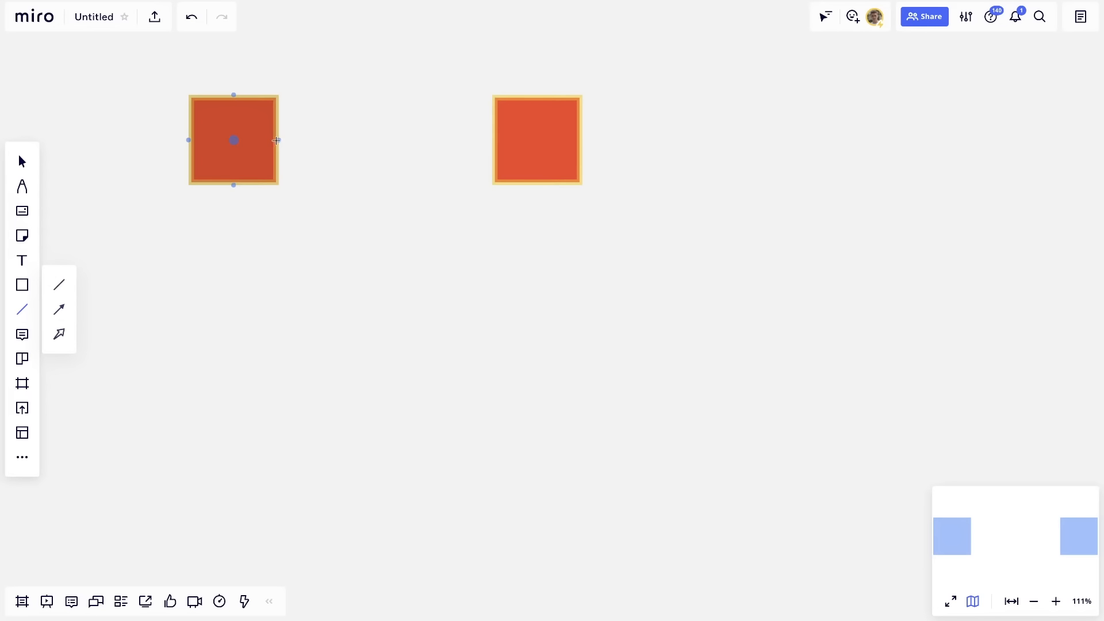
drag(278, 140, 280, 140)
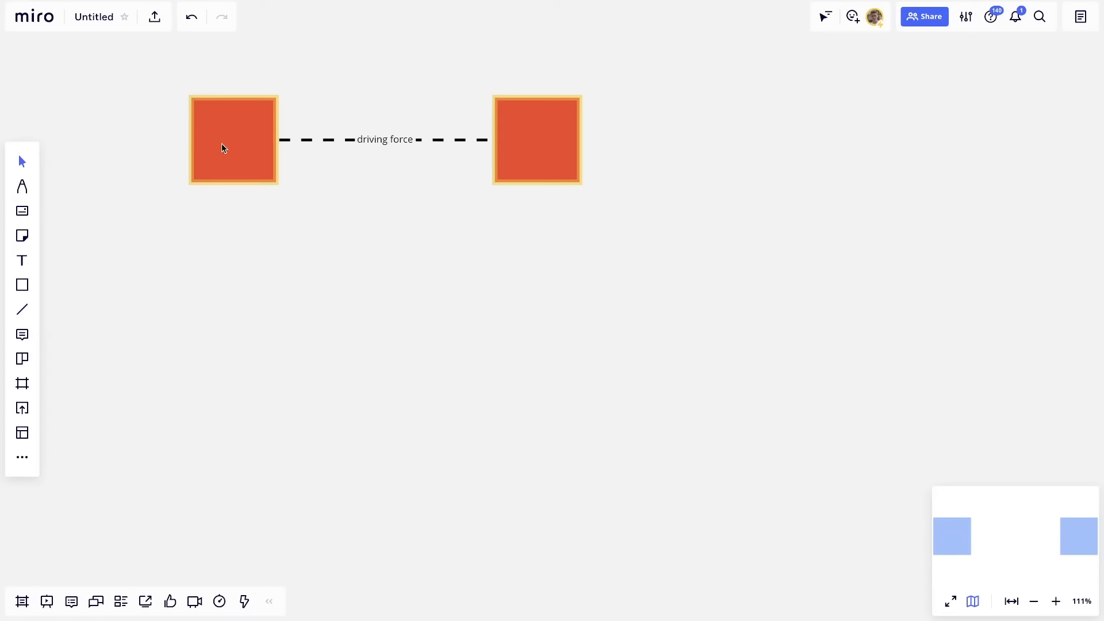
click(199, 138)
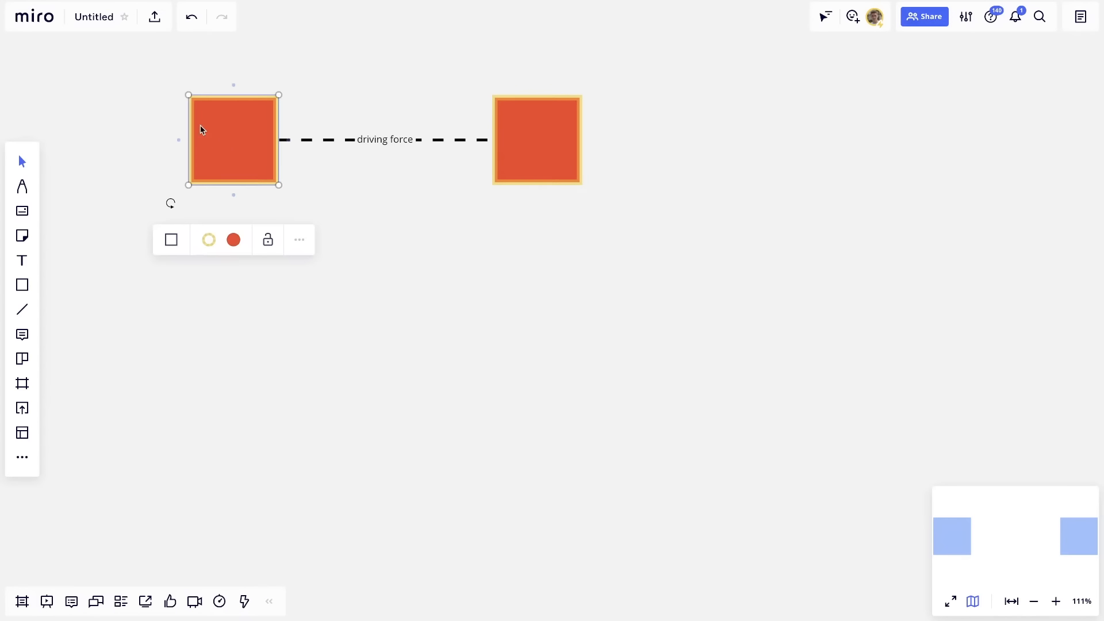
click(558, 133)
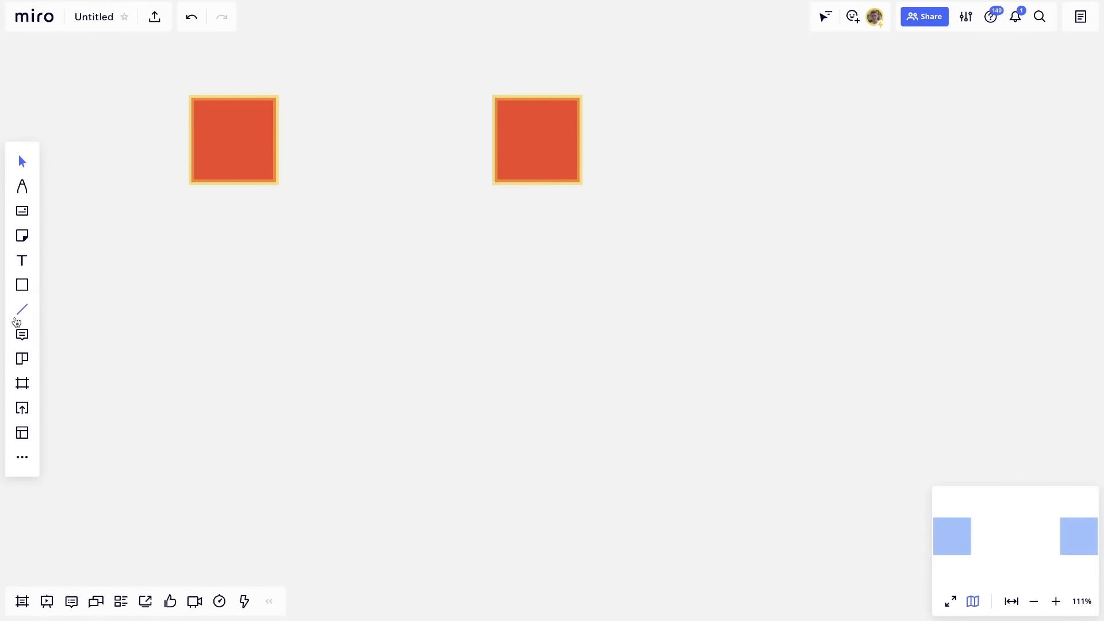
Step: Try an upward-bent arrow connector running from the left square toward the right square, and delete it
click(19, 313)
click(65, 313)
drag(280, 140, 459, 138)
drag(368, 139, 365, 105)
key(Delete)
Step: Delete both squares so that the board is empty
click(200, 182)
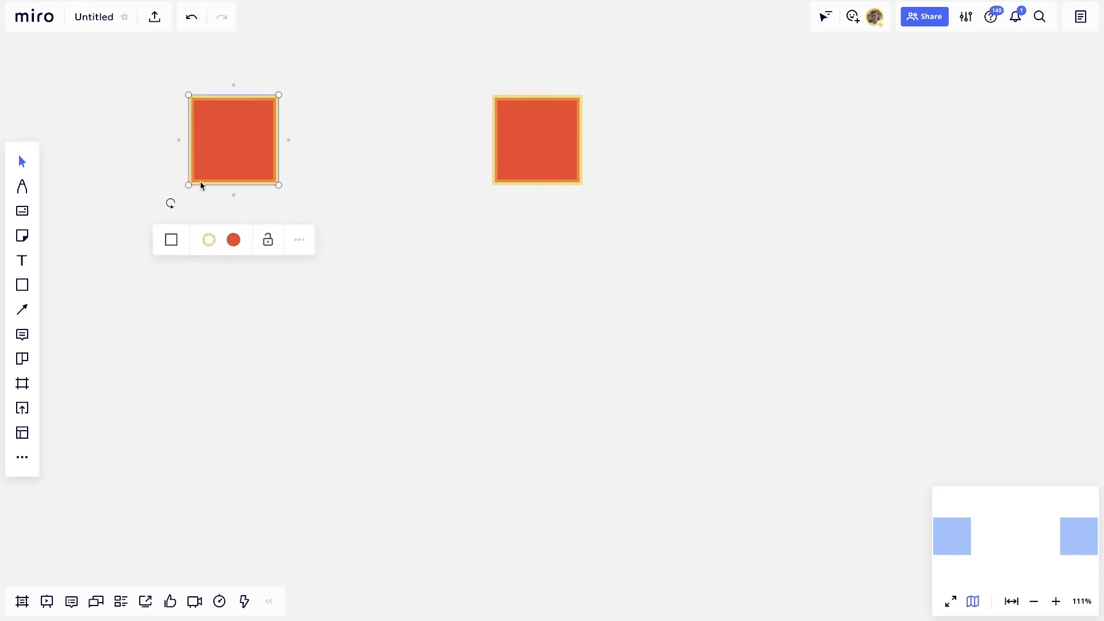
key(Delete)
key(ctrl+a)
key(Delete)
Step: Draw three block arrows across the empty board, pointing in different directions
click(29, 310)
click(55, 331)
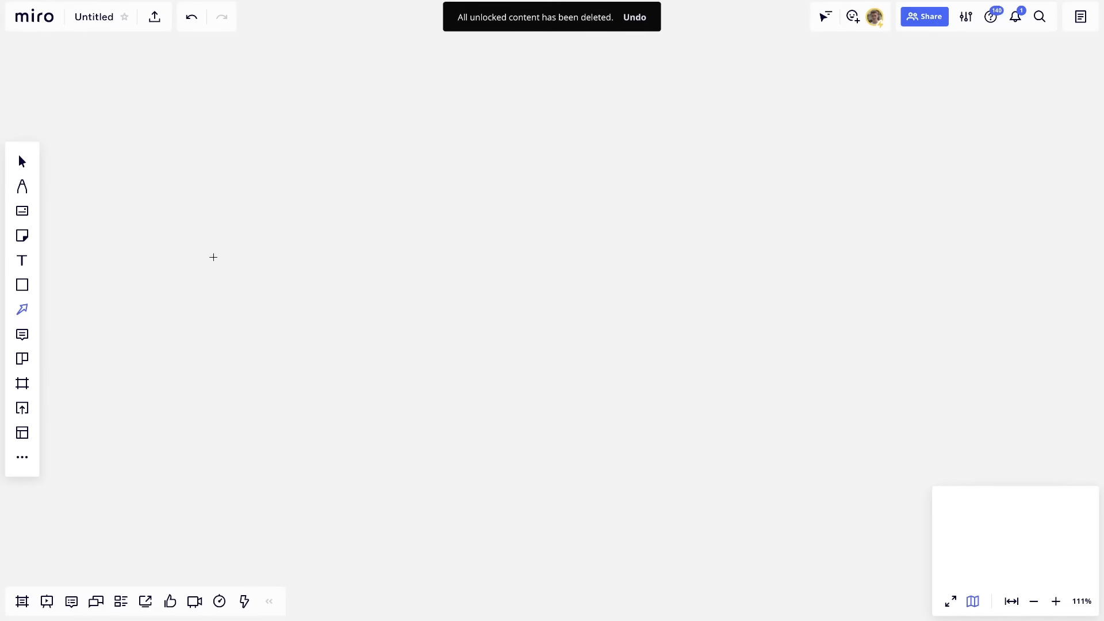
drag(200, 280, 311, 138)
mouse_move(456, 242)
mouse_down()
mouse_move(347, 134)
mouse_move(332, 83)
mouse_up()
drag(302, 160, 475, 127)
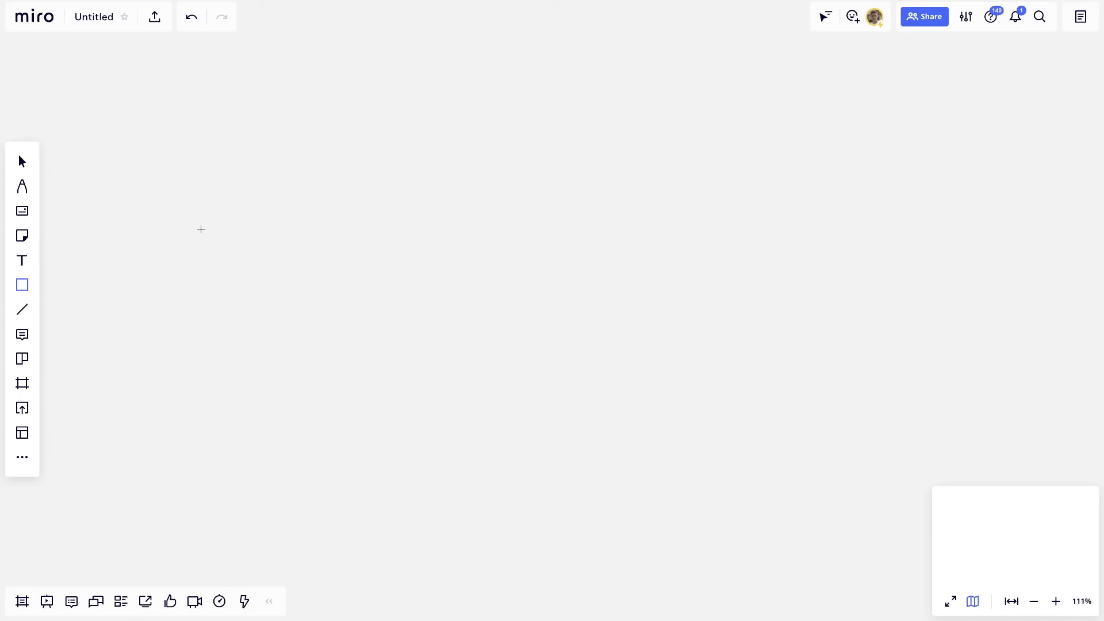
Step: Draw a large, nearly square rectangle and a wider rectangle of similar height level with it to the right
drag(184, 101, 352, 252)
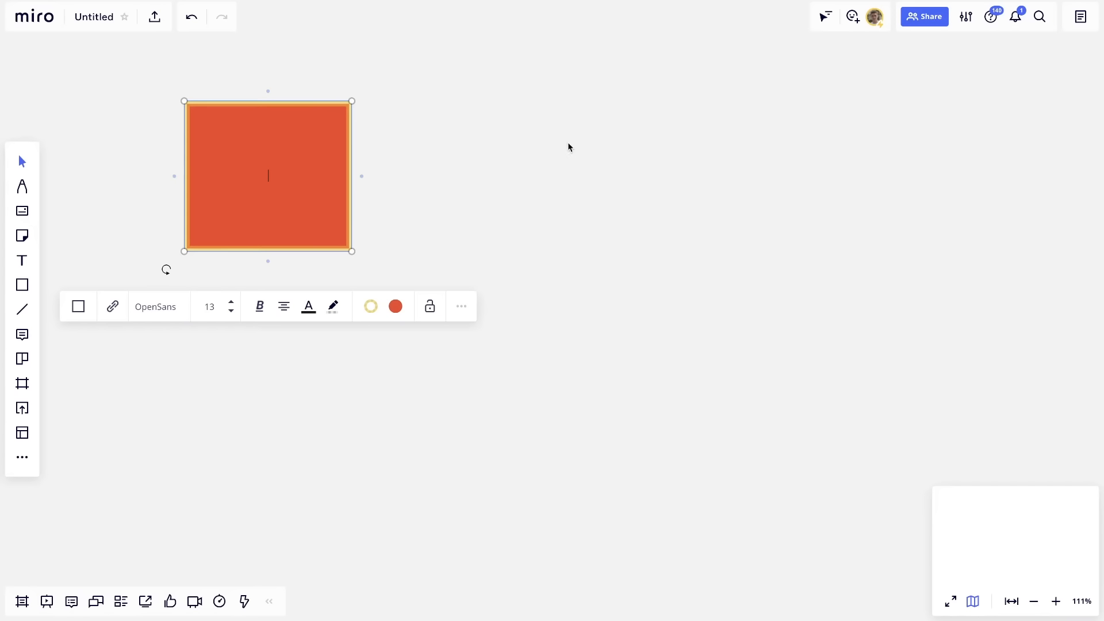
click(594, 95)
click(22, 285)
drag(517, 101, 777, 248)
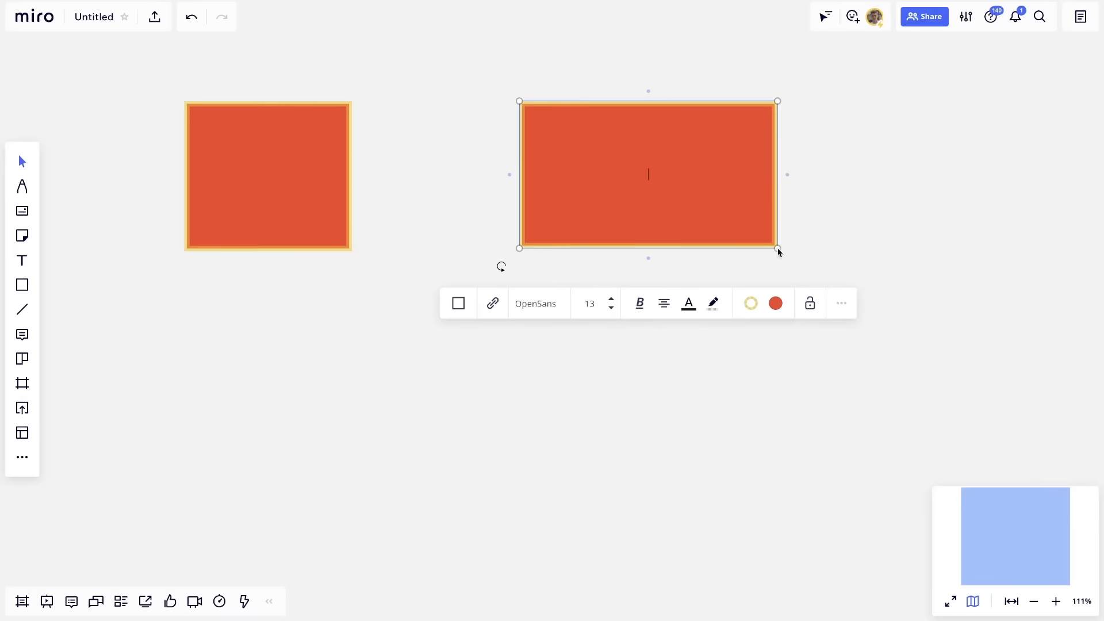
Step: Start a comment on the left rectangle reading "I don't like this square", removing the attempted mention of a person
click(355, 268)
click(21, 334)
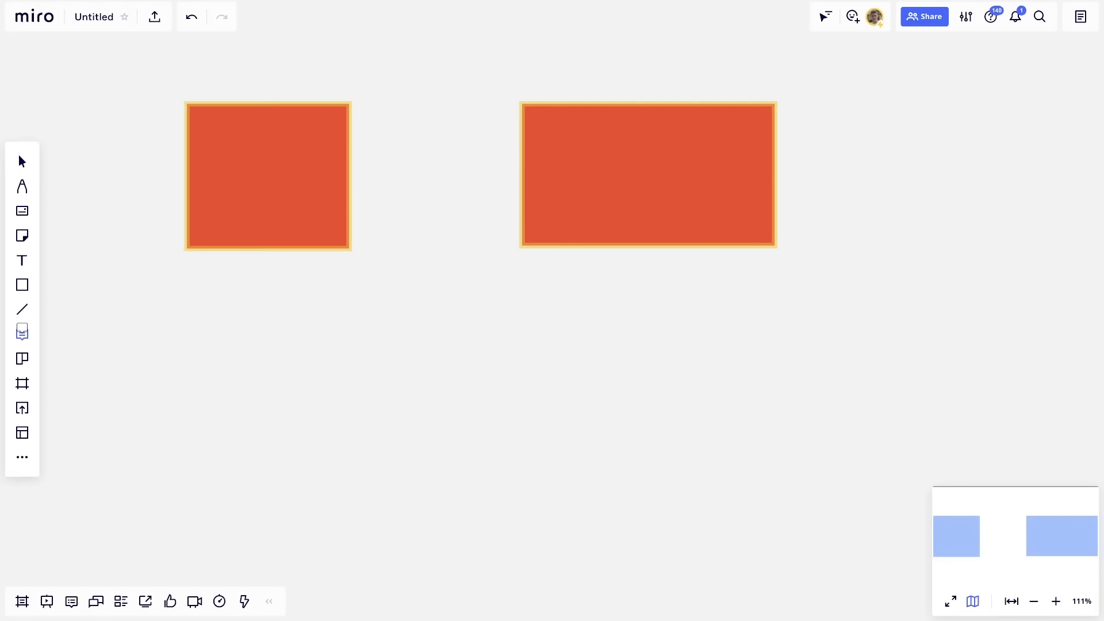
click(276, 161)
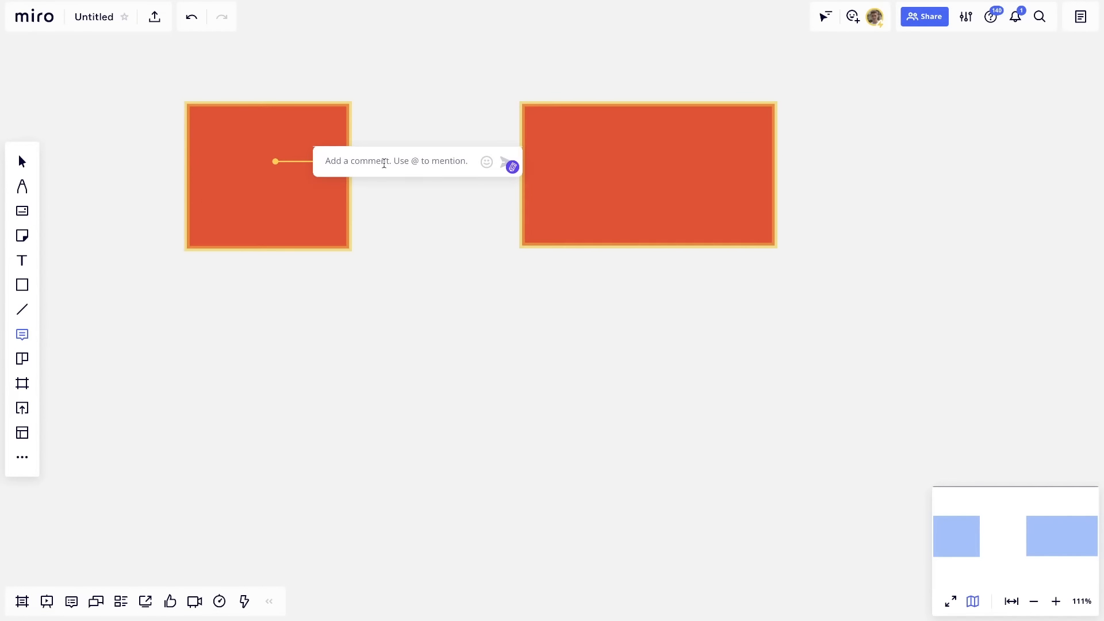
text(I don't like this square @carter)
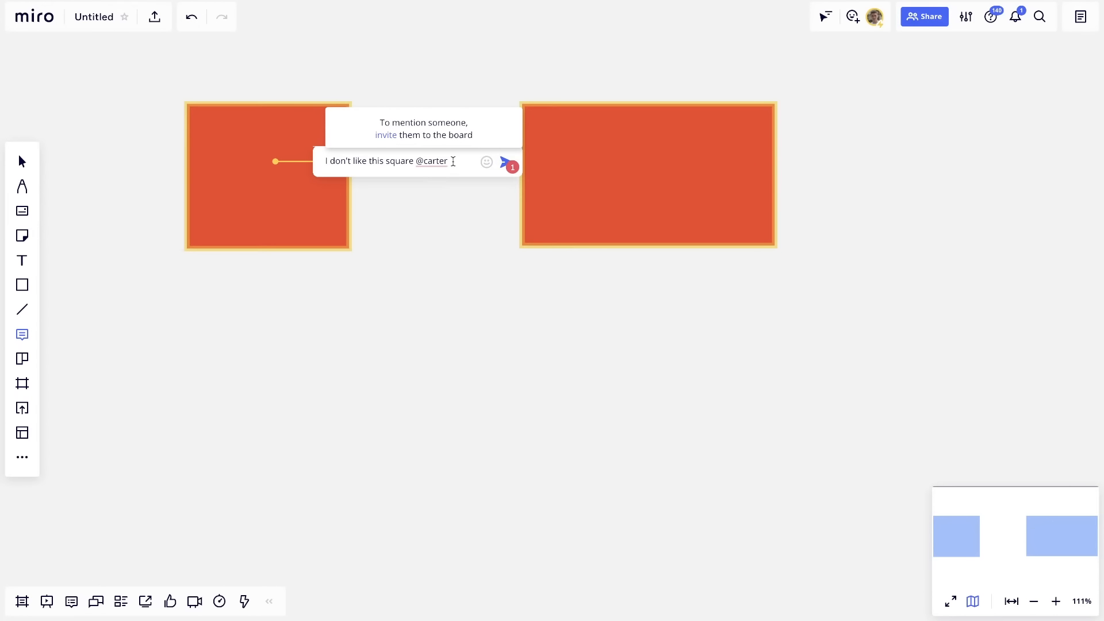
key(BackSpace)
key(BackSpace)
key(BackSpace)
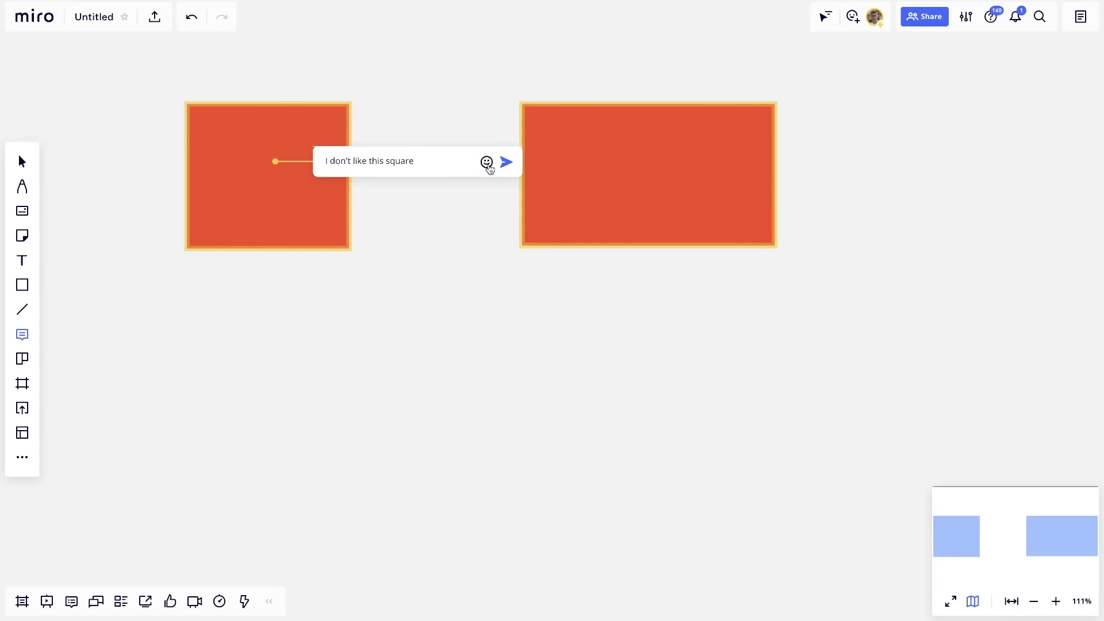
Step: Add the red angry face emoji to the end of the comment "I don't like this square" and post it
click(487, 162)
click(529, 279)
key(BackSpace)
click(487, 162)
text(d)
key(BackSpace)
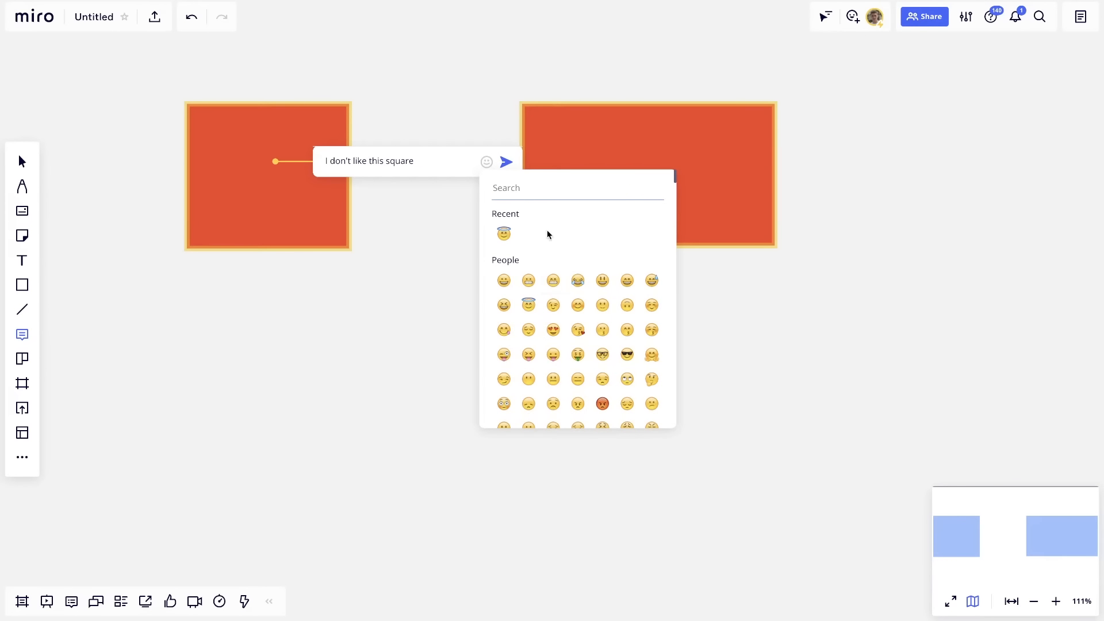
key(Escape)
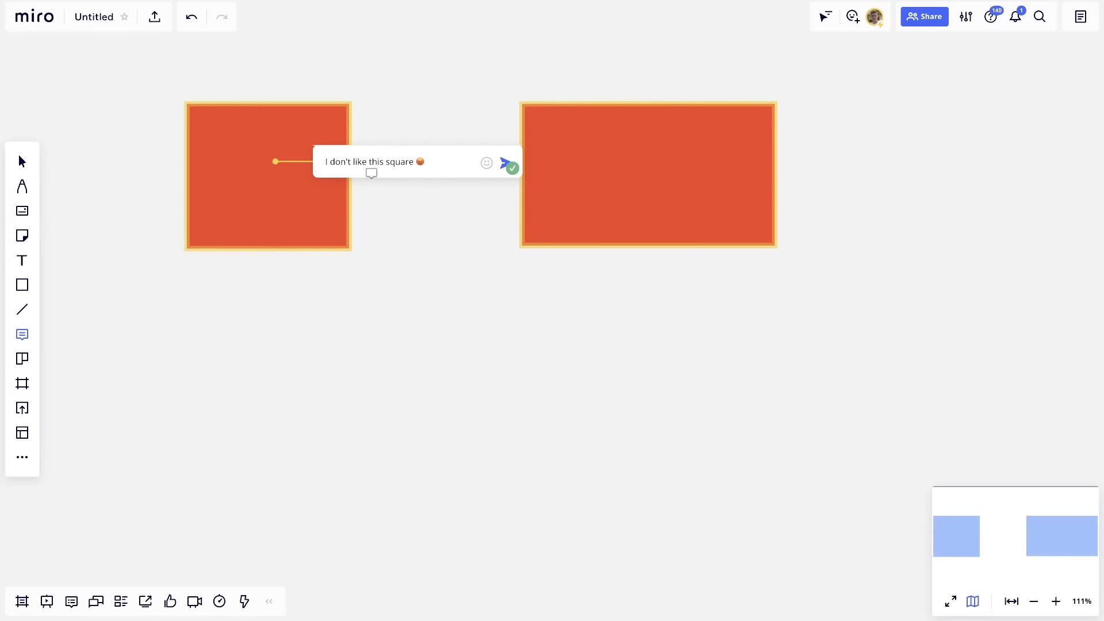
key(Return)
key(Escape)
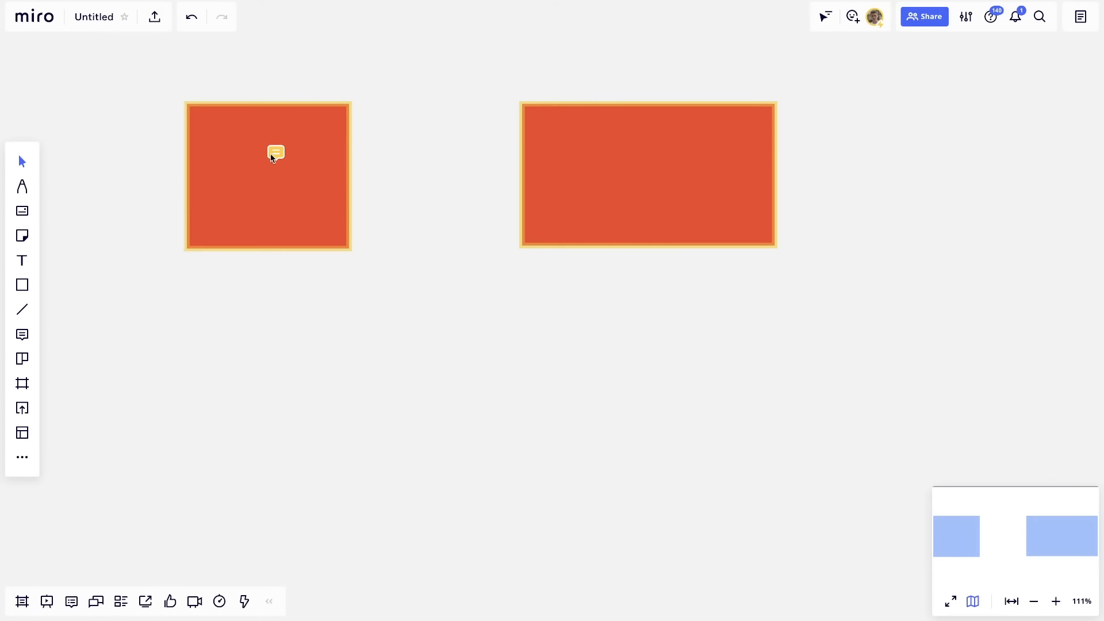
Step: Open the posted comment on the left rectangle and change its marker color to black after trying green and blue
click(276, 153)
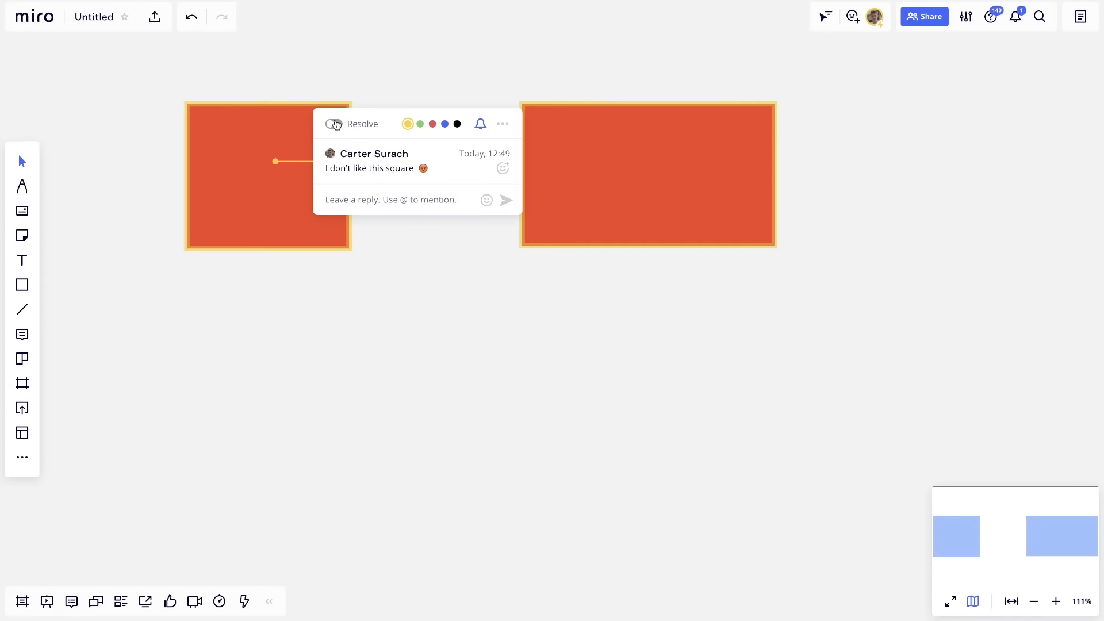
click(419, 124)
click(444, 124)
click(457, 125)
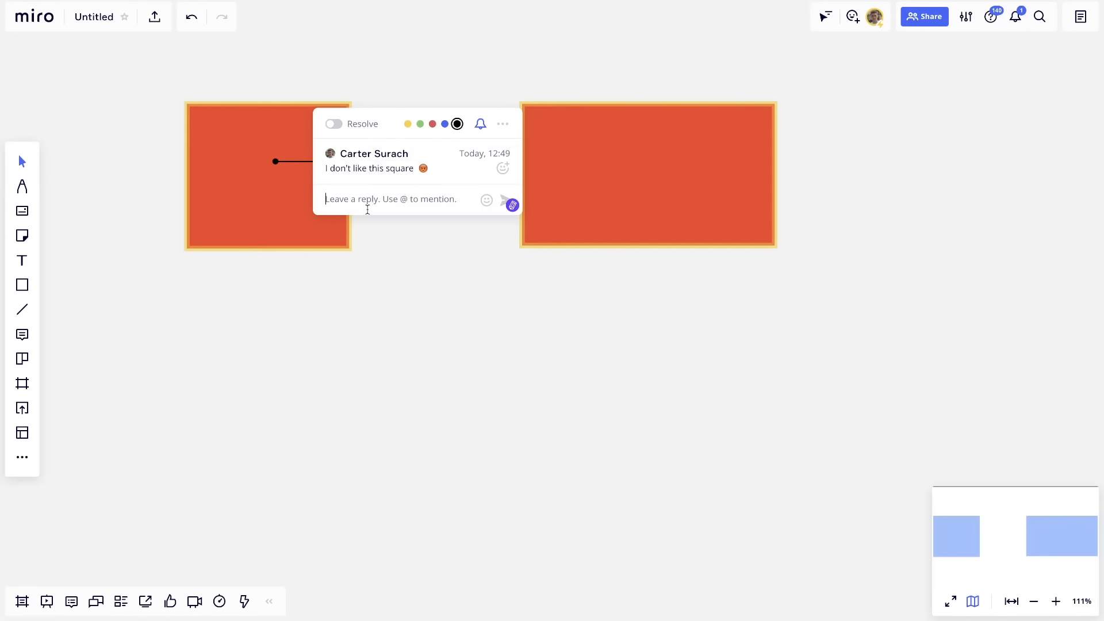
Step: Reply "Conversation about the square!" to the comment and mark the thread as resolved
text(Conversation about the square!)
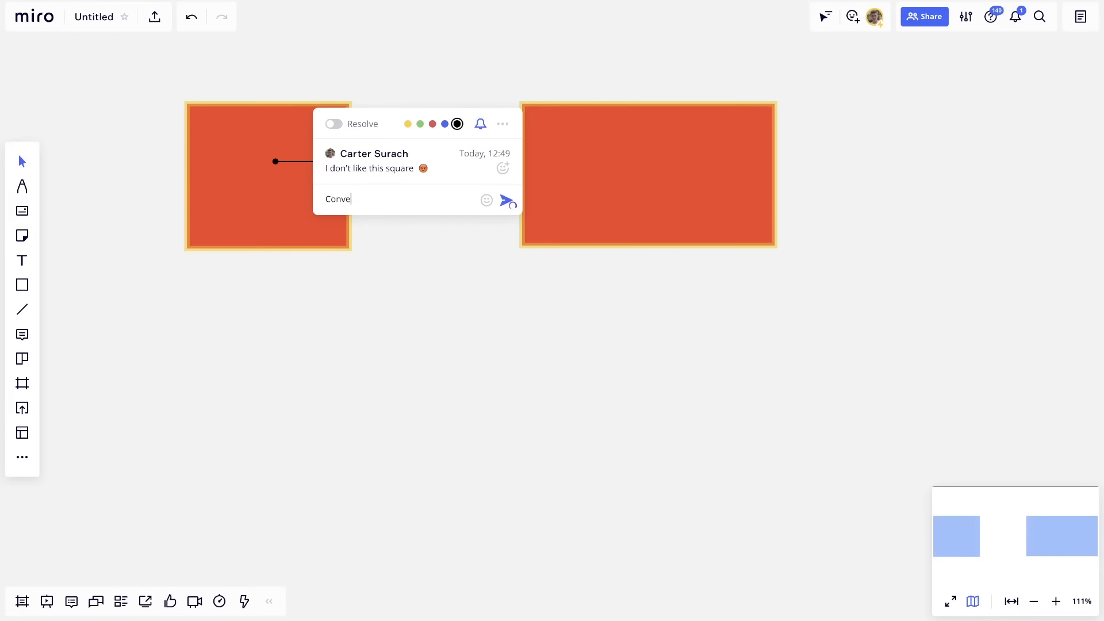
key(Return)
click(334, 111)
click(395, 55)
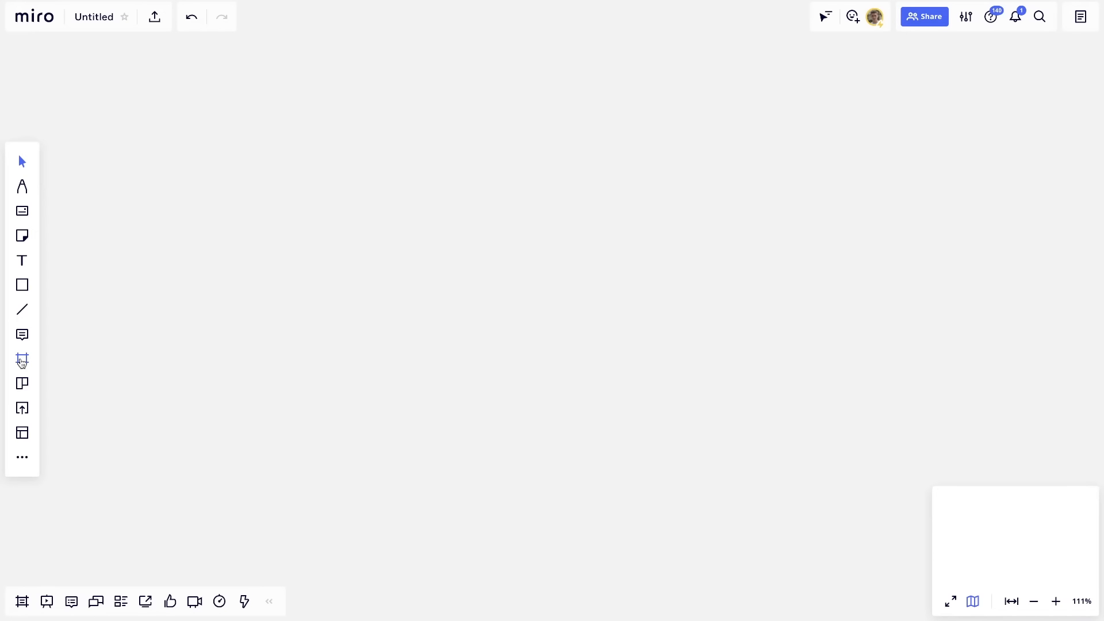
Step: Add a custom-ratio frame to the empty board and rename it Project 1
click(21, 363)
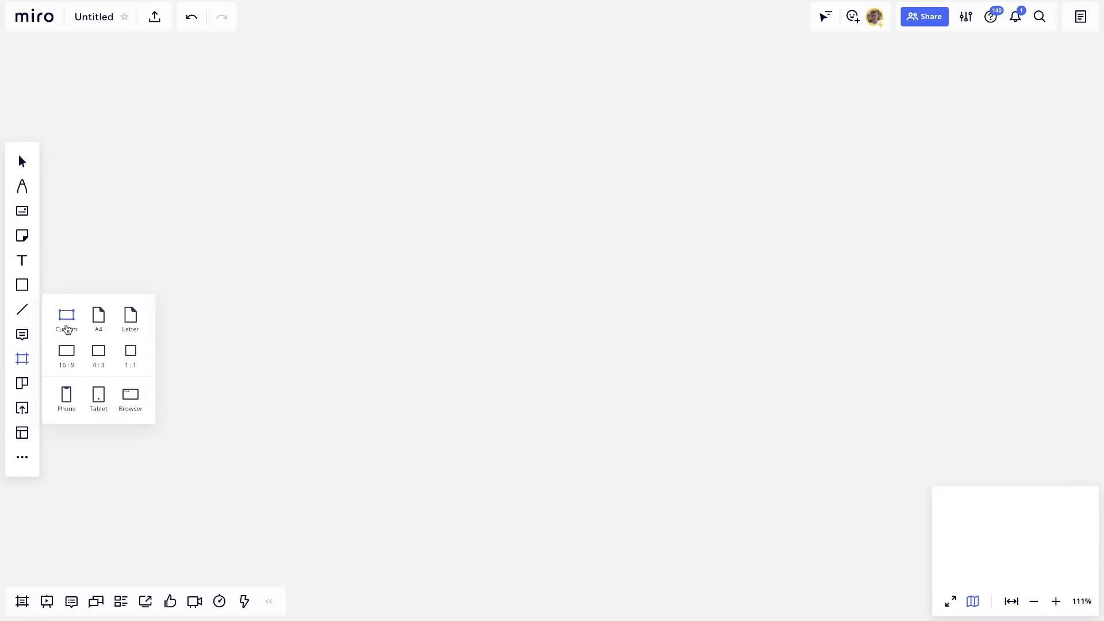
click(66, 321)
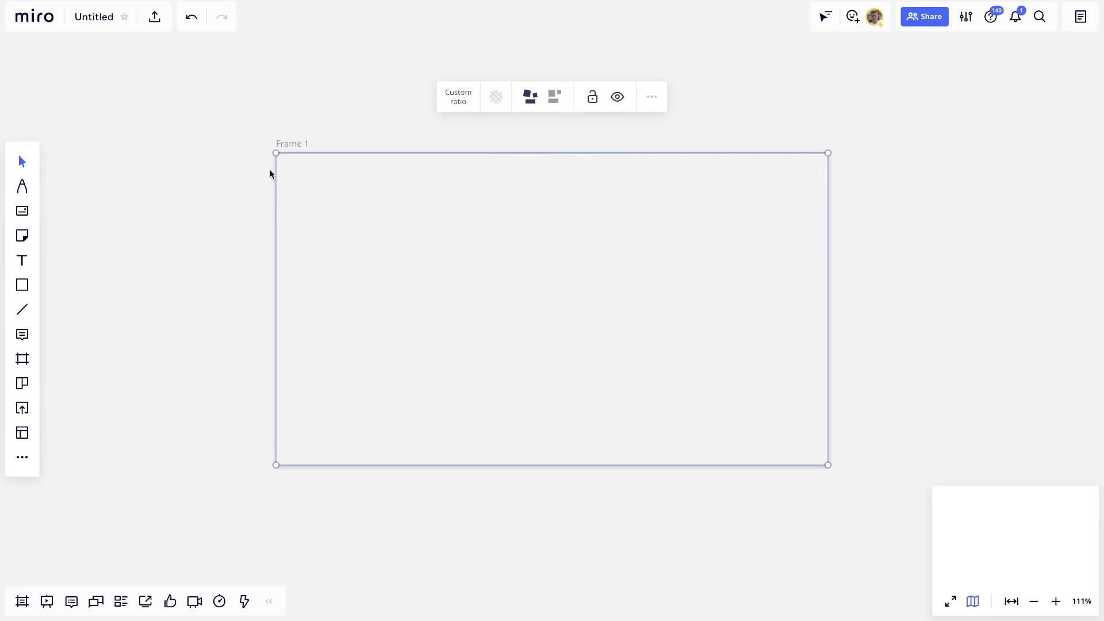
double_click(296, 144)
key(BackSpace)
click(298, 171)
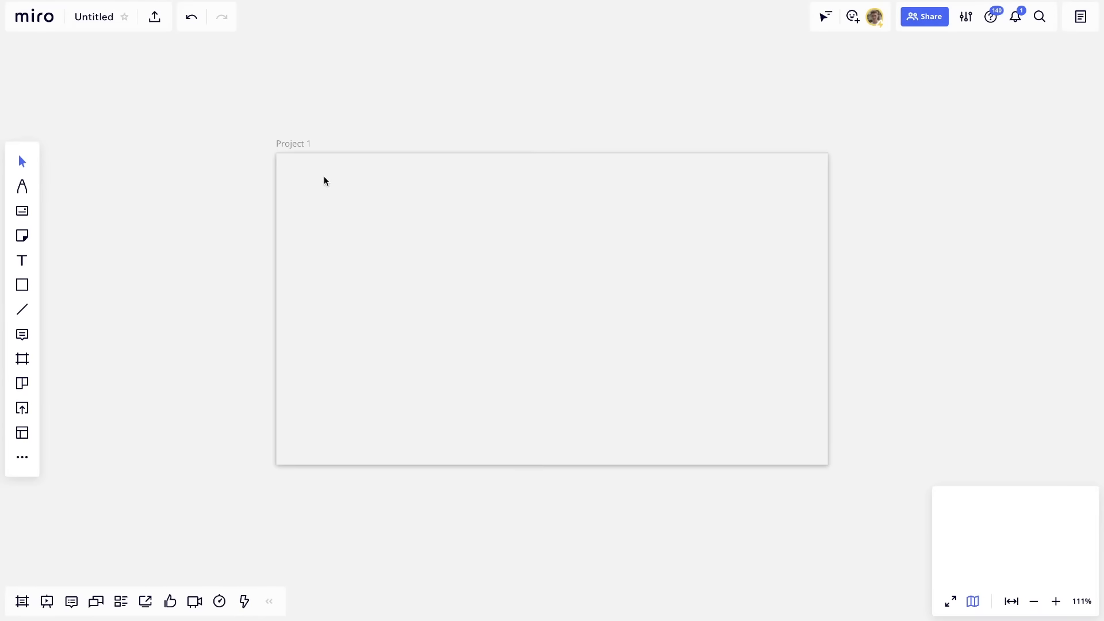
Step: Place four purple sticky notes inside the Project 1 frame, one reading "Write on them" and three reading "testing"
drag(293, 145, 172, 111)
click(22, 236)
click(207, 144)
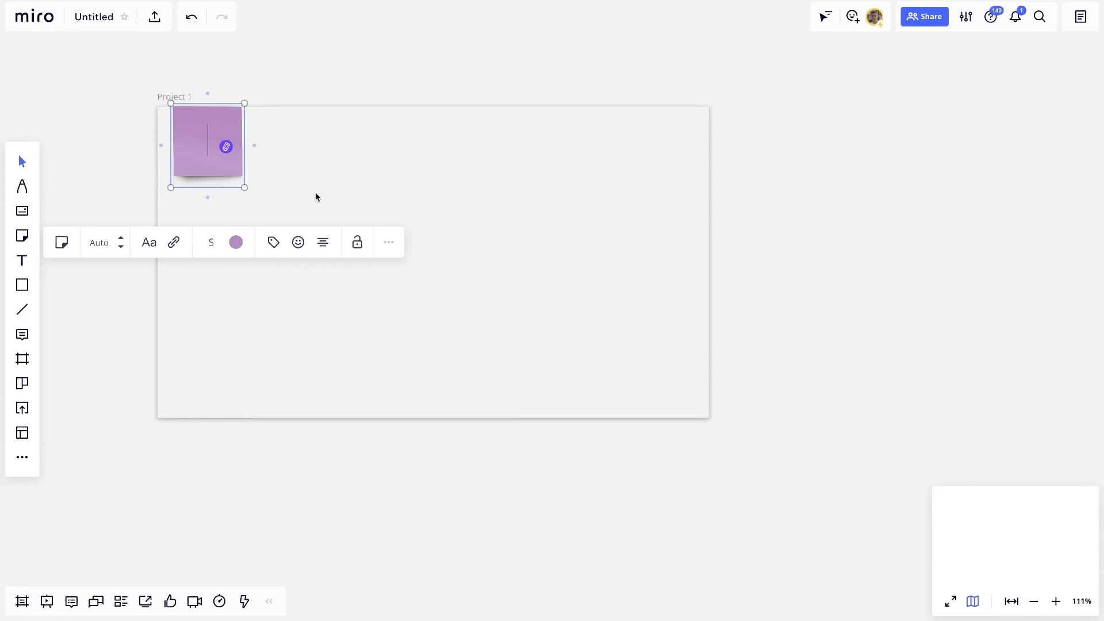
click(24, 156)
drag(213, 161, 209, 187)
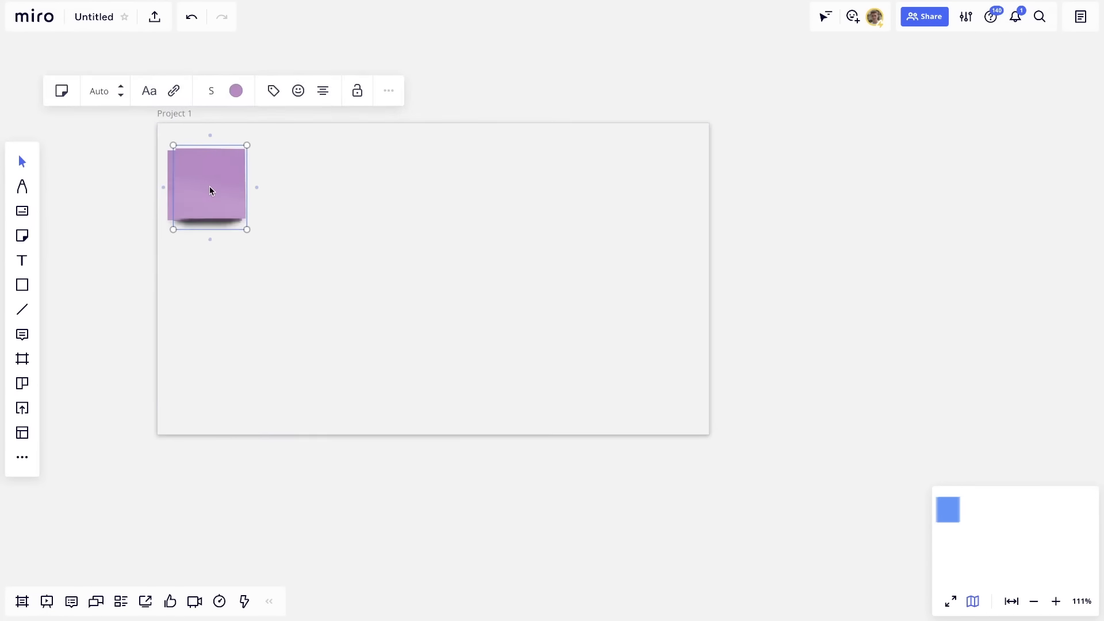
drag(209, 186, 245, 270)
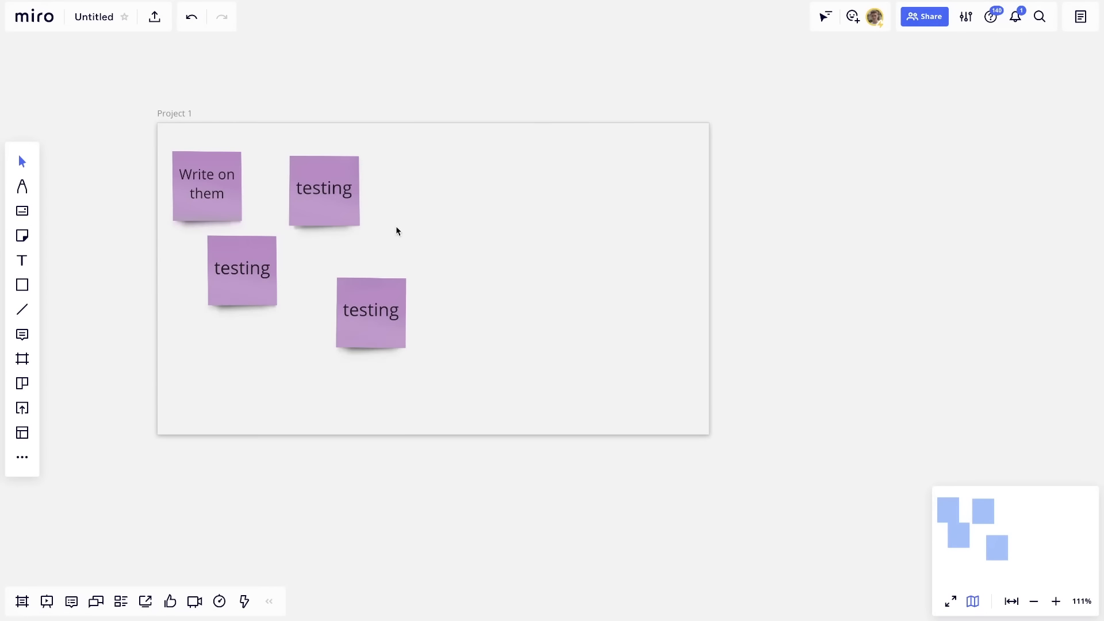
Step: Move the Project 1 frame around the board together with its sticky notes and leave it selected
click(166, 114)
drag(167, 113, 331, 38)
click(270, 66)
drag(270, 61, 223, 89)
click(288, 74)
click(219, 91)
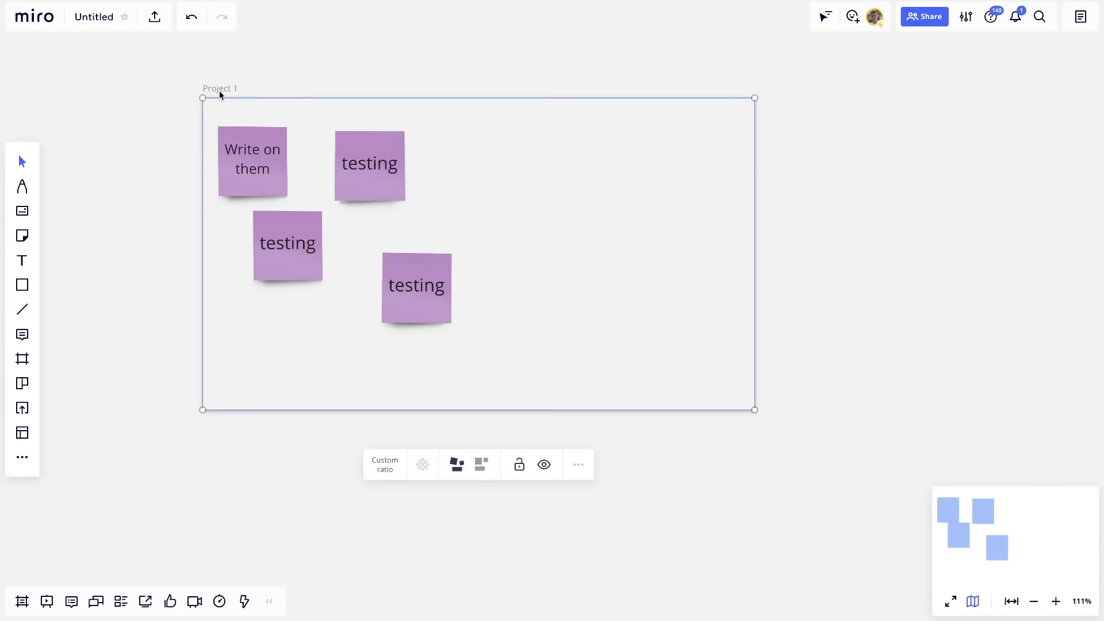
Step: Switch the Project 1 frame to grid layout so its notes line up, and fill it with pale mint green
click(481, 465)
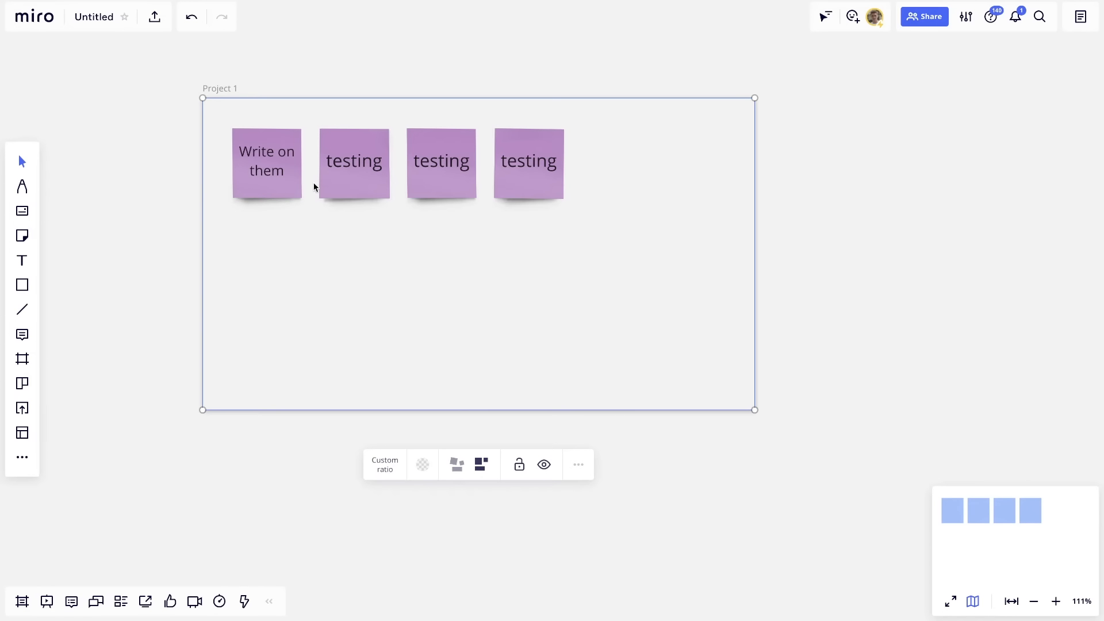
click(426, 471)
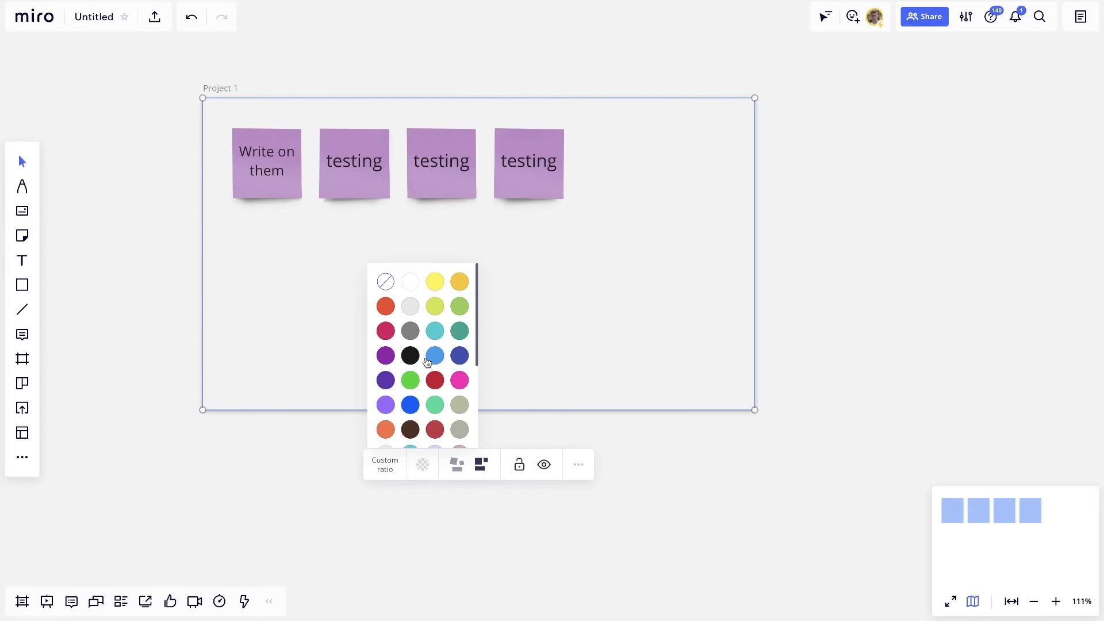
scroll(428, 363, down, 3)
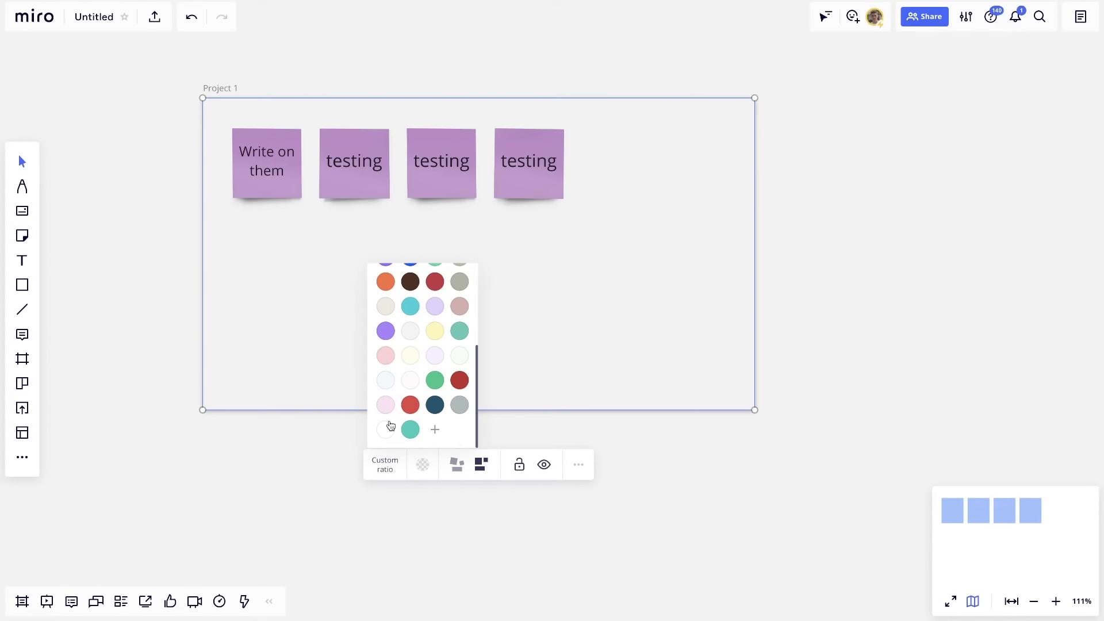
click(460, 356)
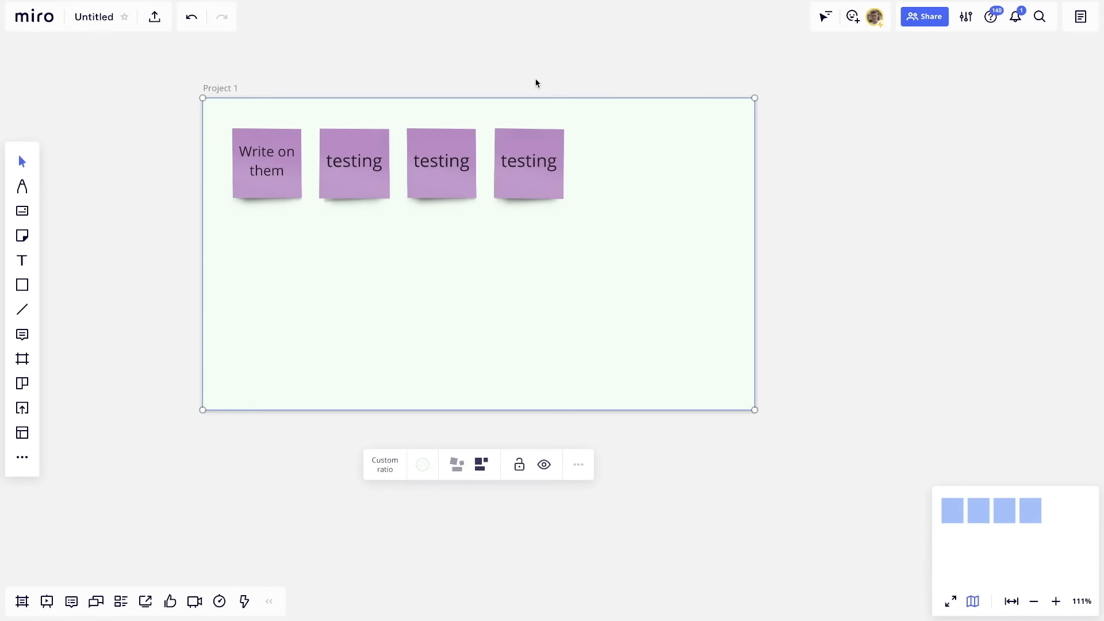
Step: Duplicate the green frame with its notes to the right of the original and name the copy Project 2
click(348, 42)
click(523, 153)
drag(517, 160, 697, 96)
drag(204, 193, 123, 171)
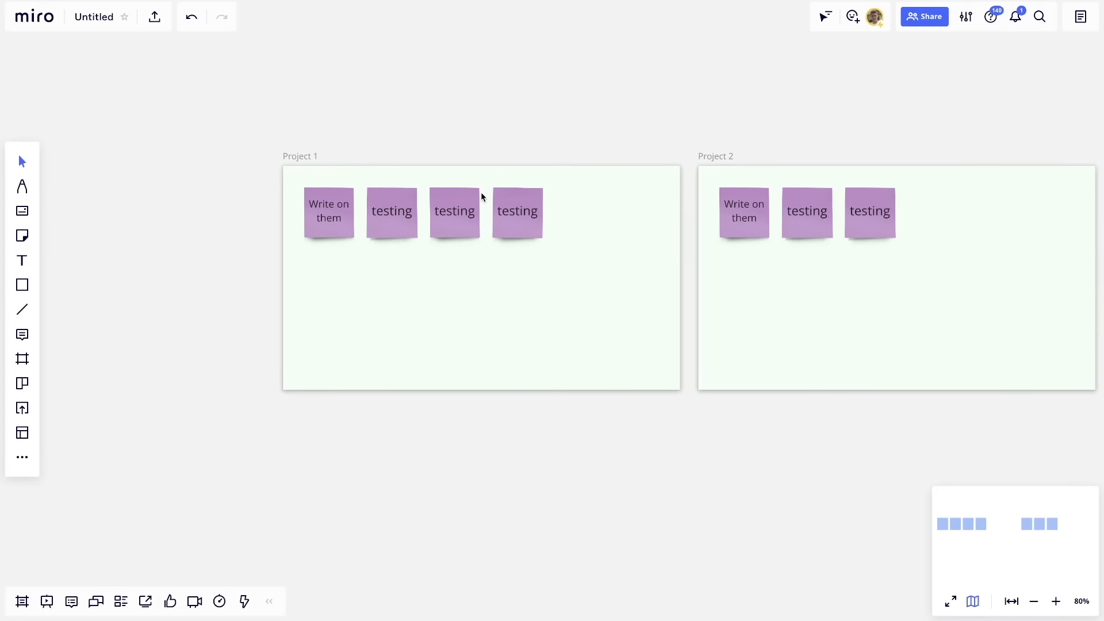
Step: Move all the sticky notes from the Project 1 frame into the Project 2 frame one by one
scroll(553, 147, right, 3)
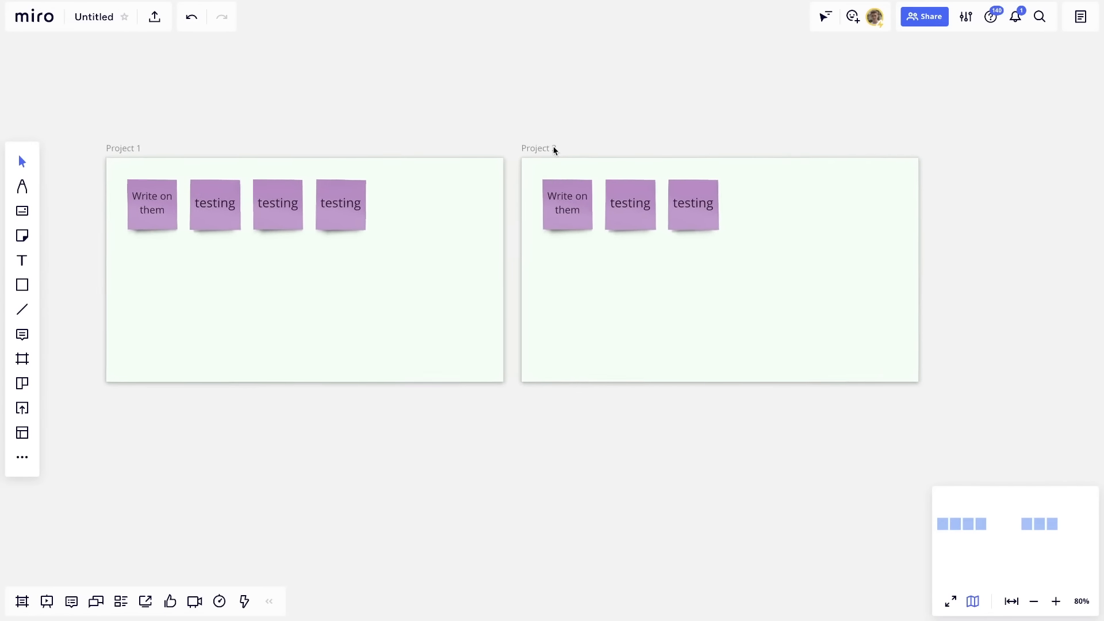
drag(319, 196, 766, 184)
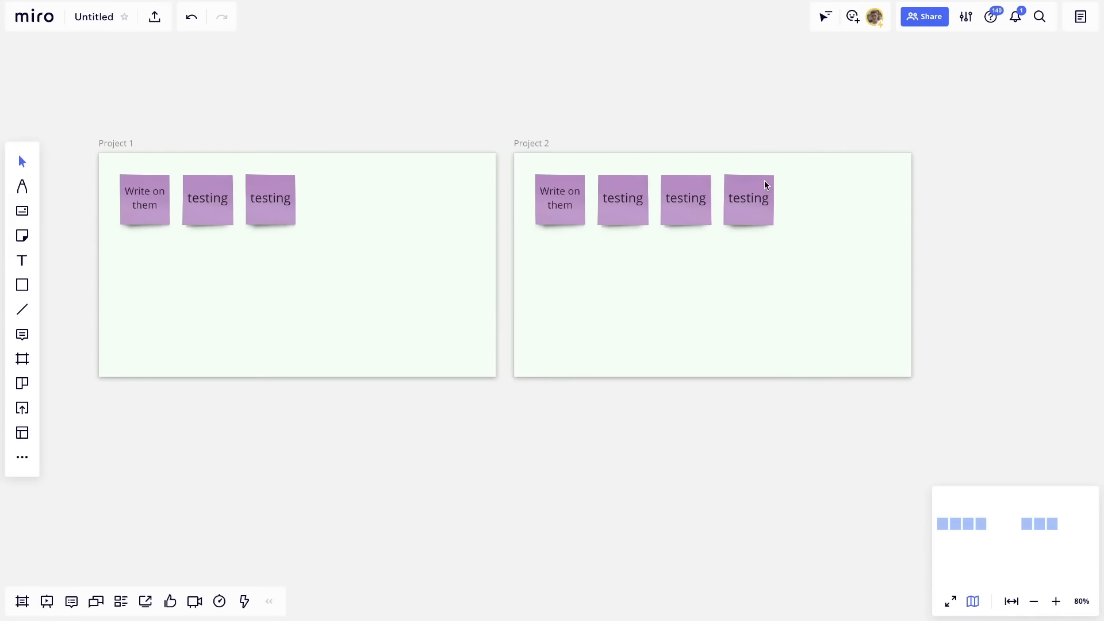
drag(270, 207, 695, 269)
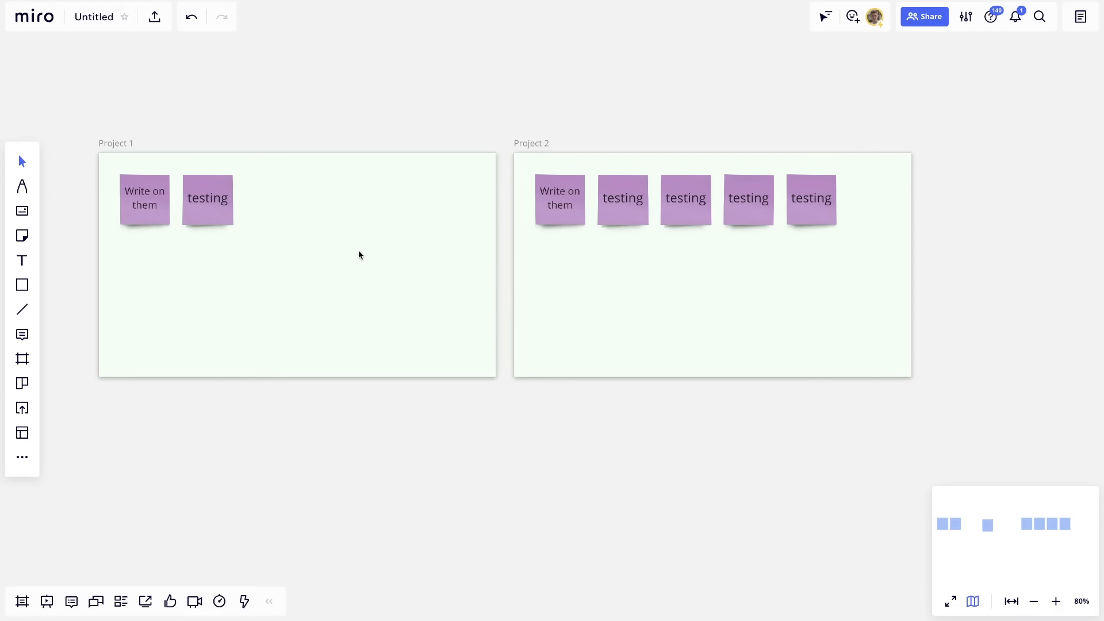
drag(220, 201, 614, 199)
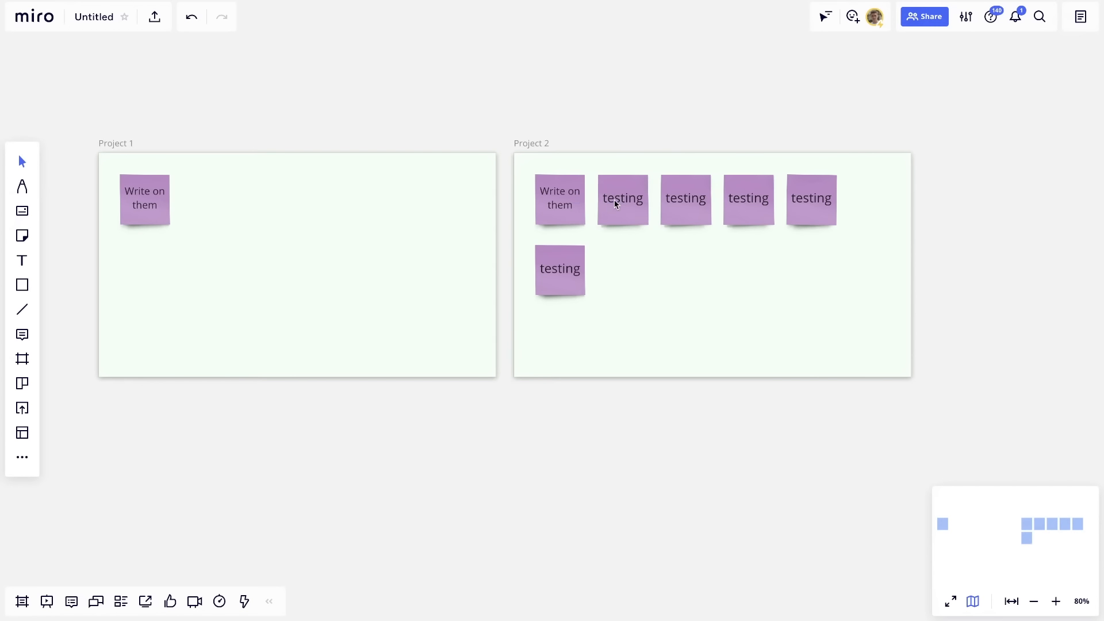
drag(115, 205, 645, 260)
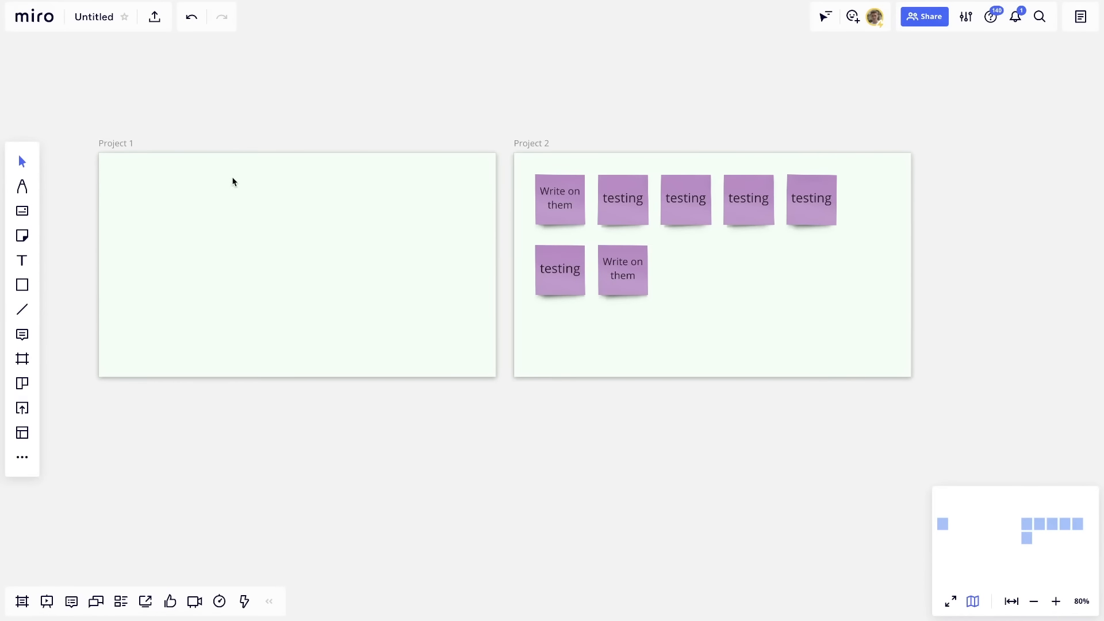
click(270, 164)
click(516, 114)
click(496, 187)
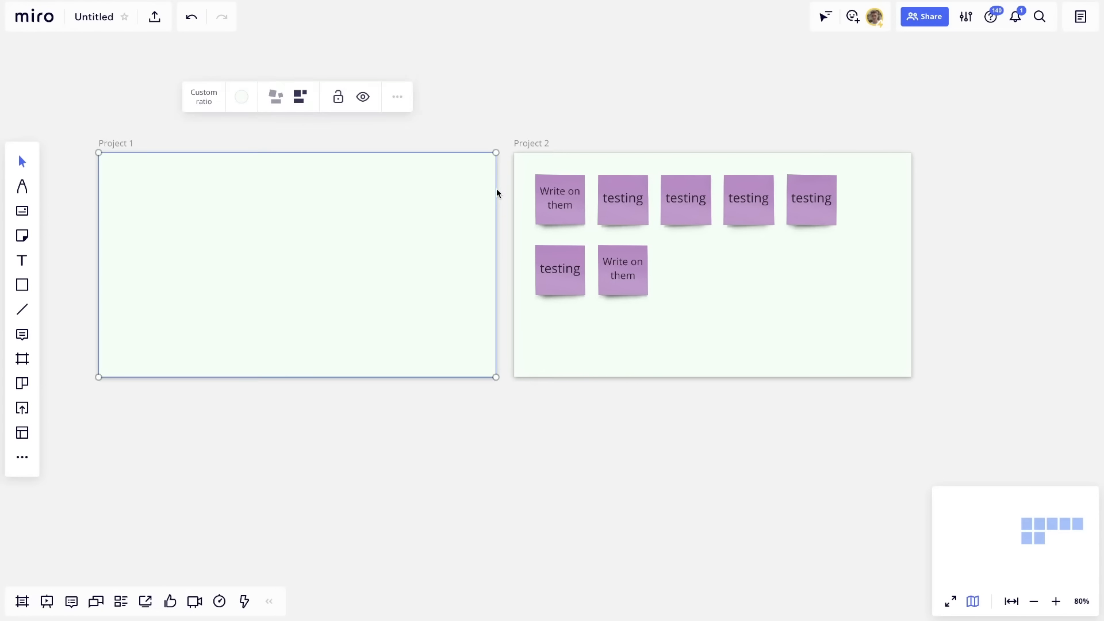
Step: Place a Kanban board above the two frames and delete it again
click(22, 384)
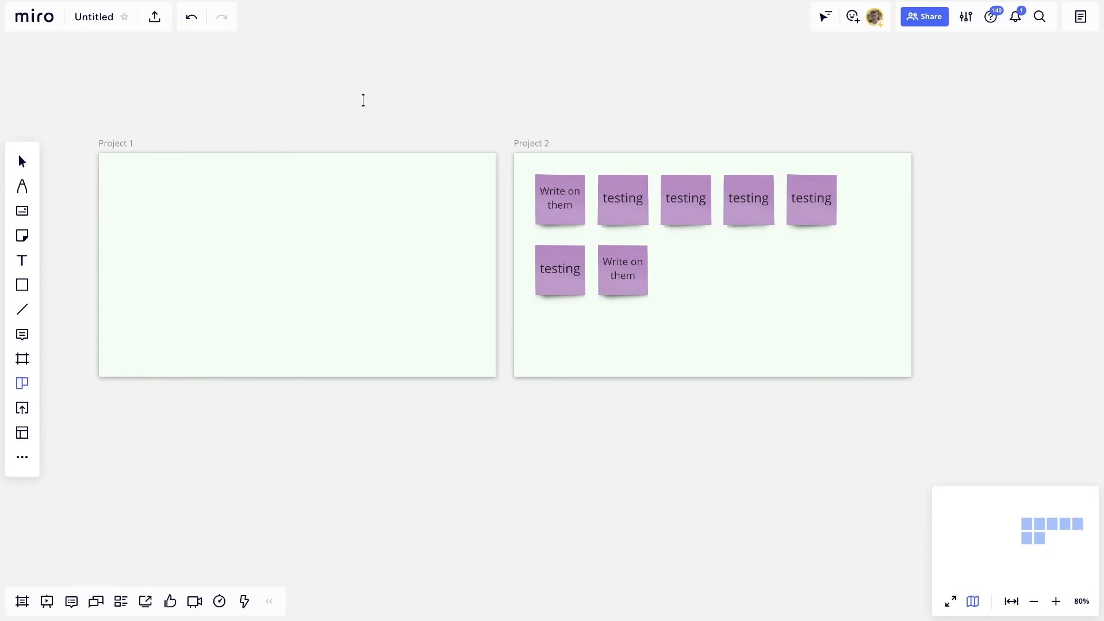
click(402, 34)
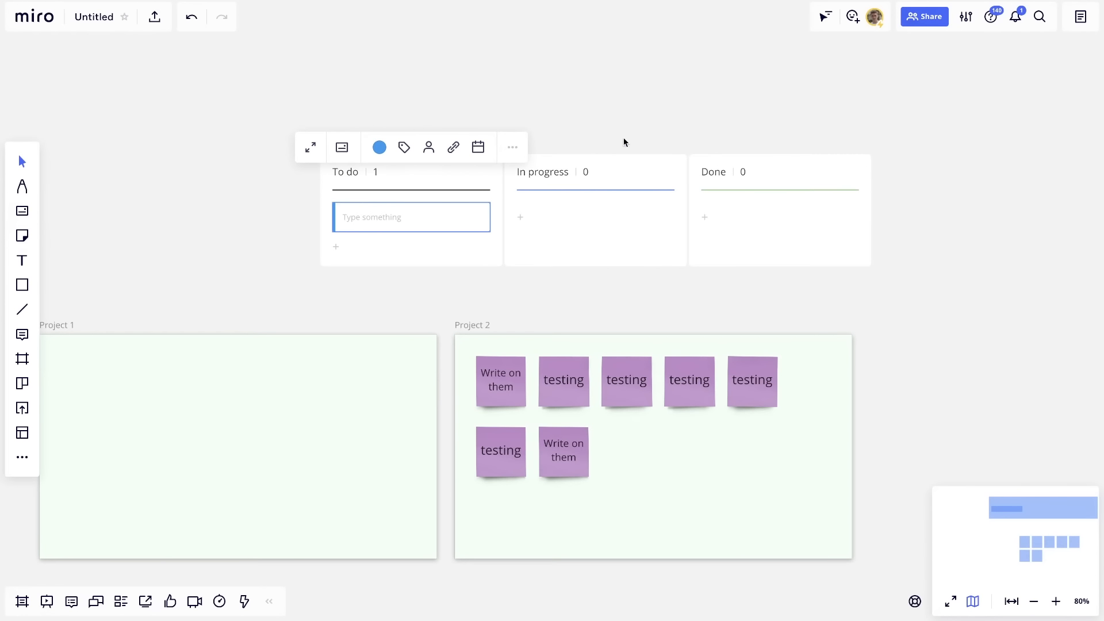
click(857, 122)
click(345, 264)
key(Delete)
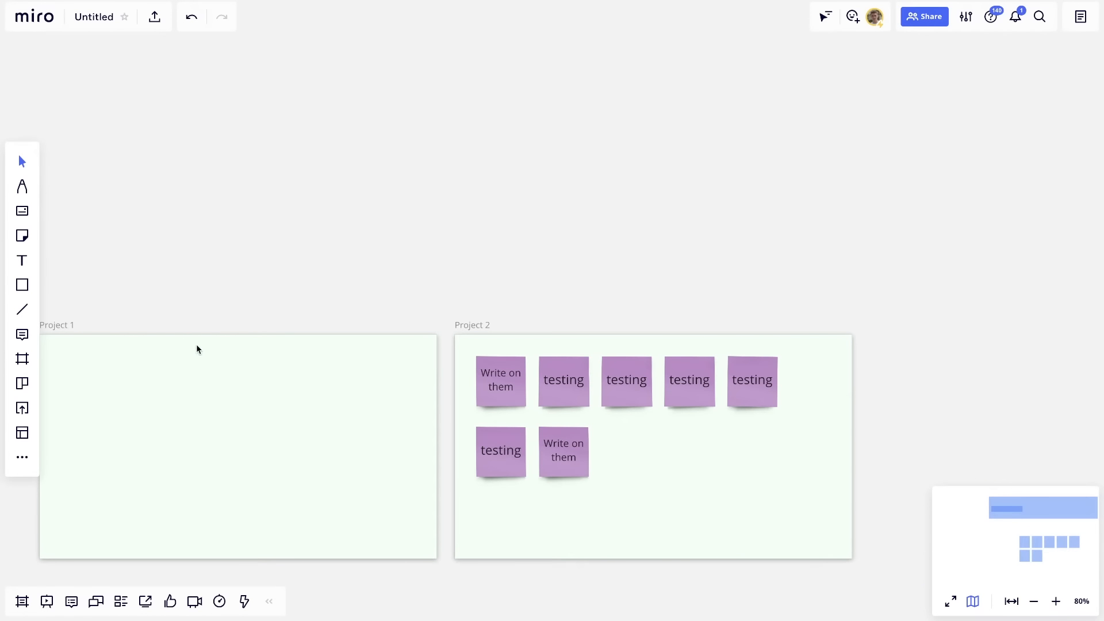
Step: Narrow the empty Project 1 frame to a tall column and rename it Incomplete
scroll(170, 323, left, 4)
double_click(181, 313)
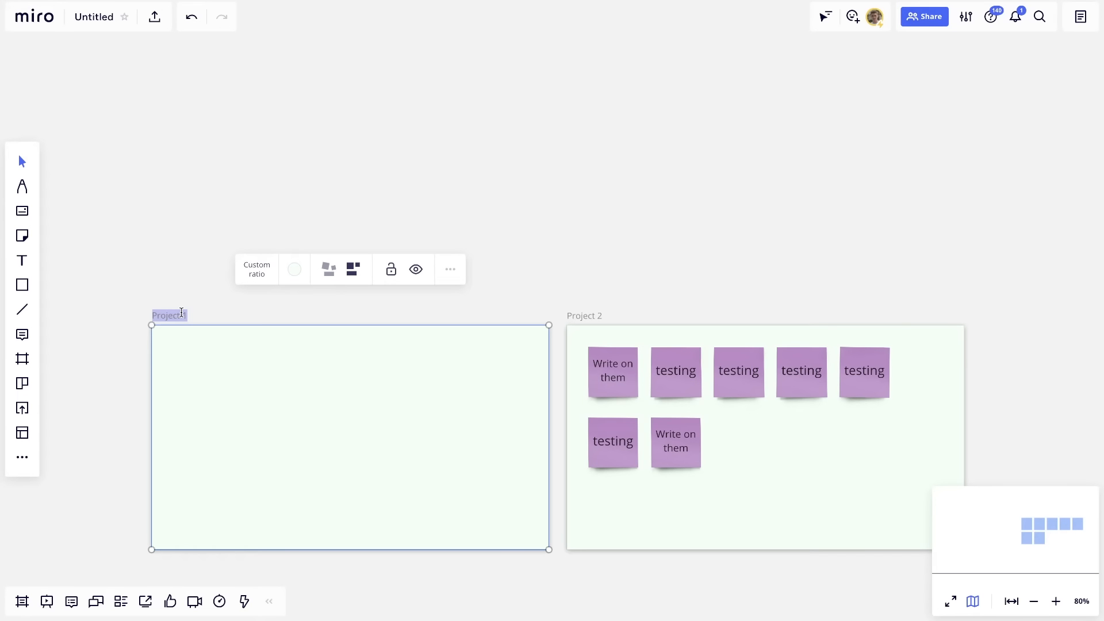
drag(547, 403, 275, 411)
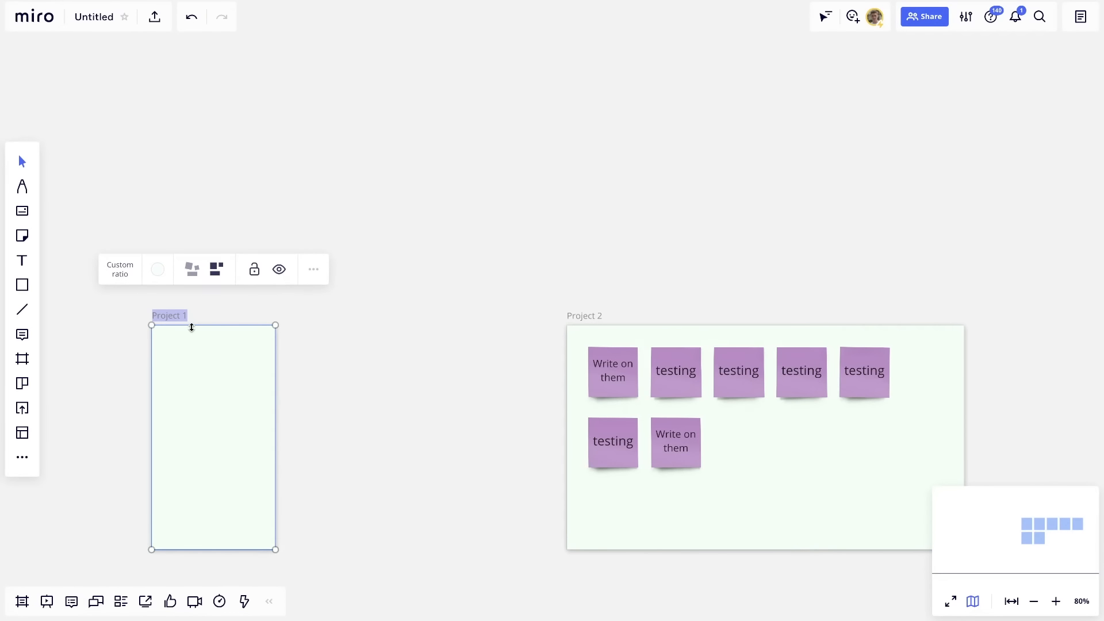
text(Income)
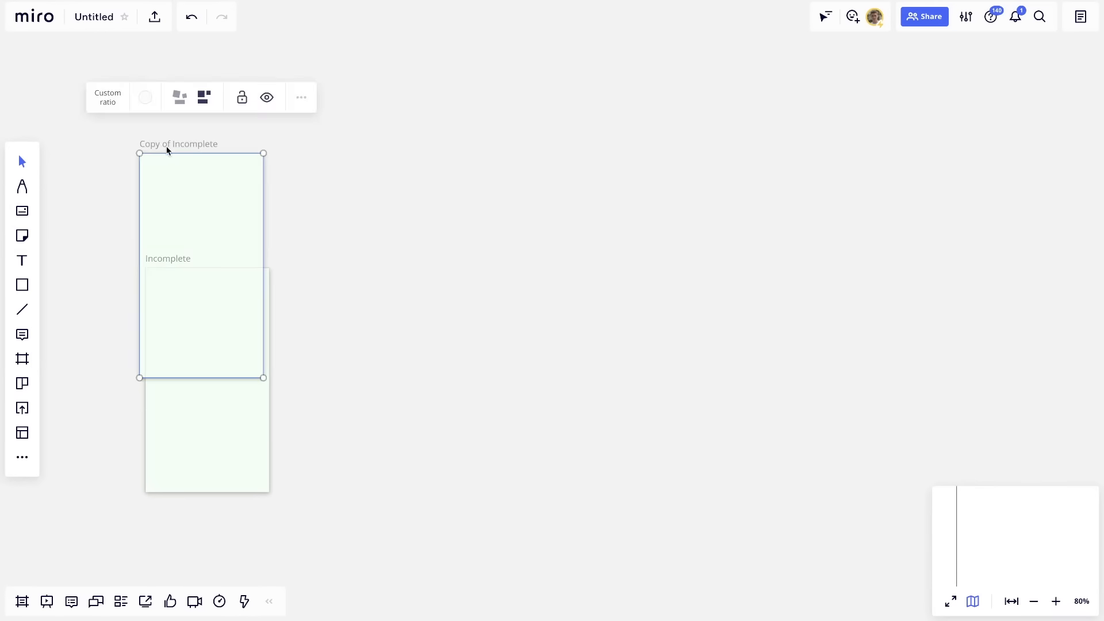
Step: Make three copies of the Incomplete frame and line them up in a row to its right
drag(165, 148, 309, 254)
key(ctrl+v)
drag(299, 172, 463, 255)
key(ctrl+v)
drag(611, 205, 595, 261)
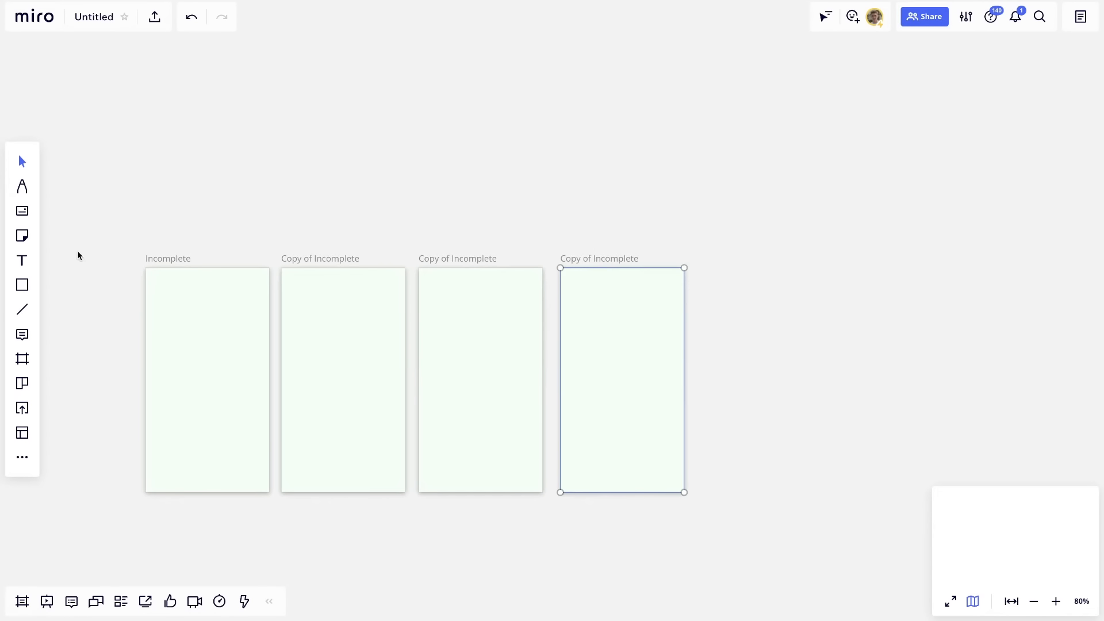
click(185, 229)
Step: Rename the three copied frames, in order from the one beside Incomplete, as Stuck, Working and Complete
double_click(311, 258)
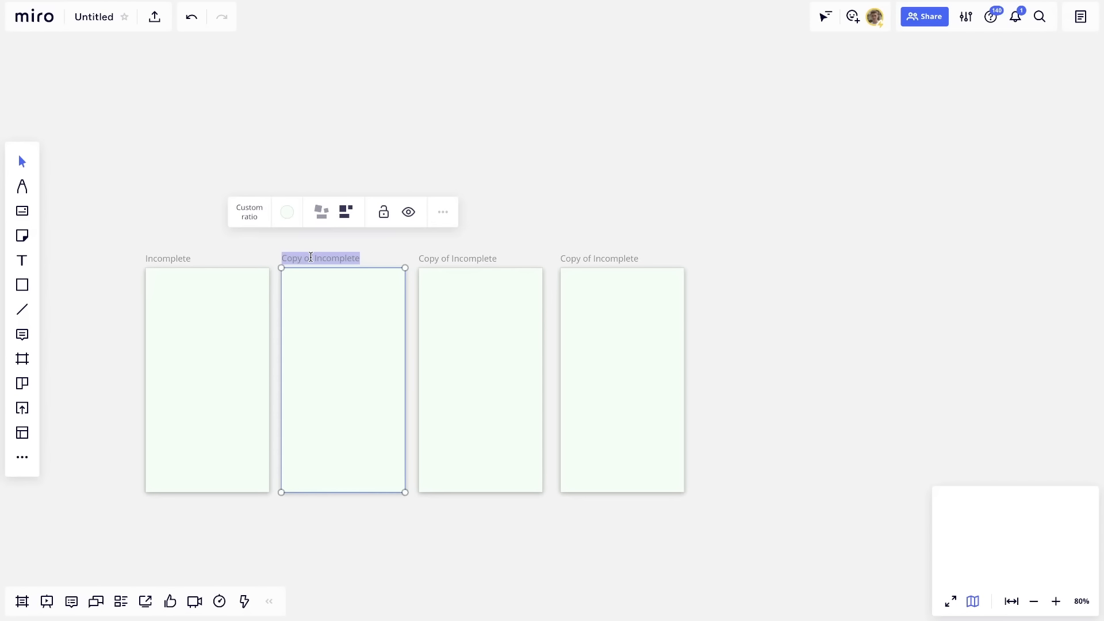
key(BackSpace)
text(Stuc)
double_click(447, 259)
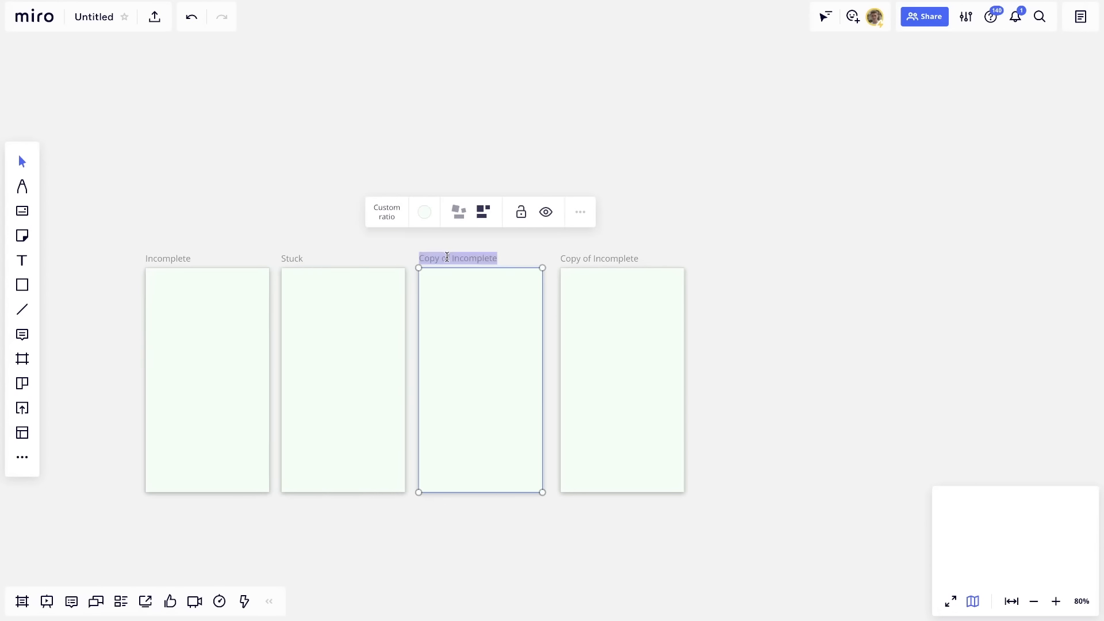
text(Working)
double_click(591, 257)
text(Complet)
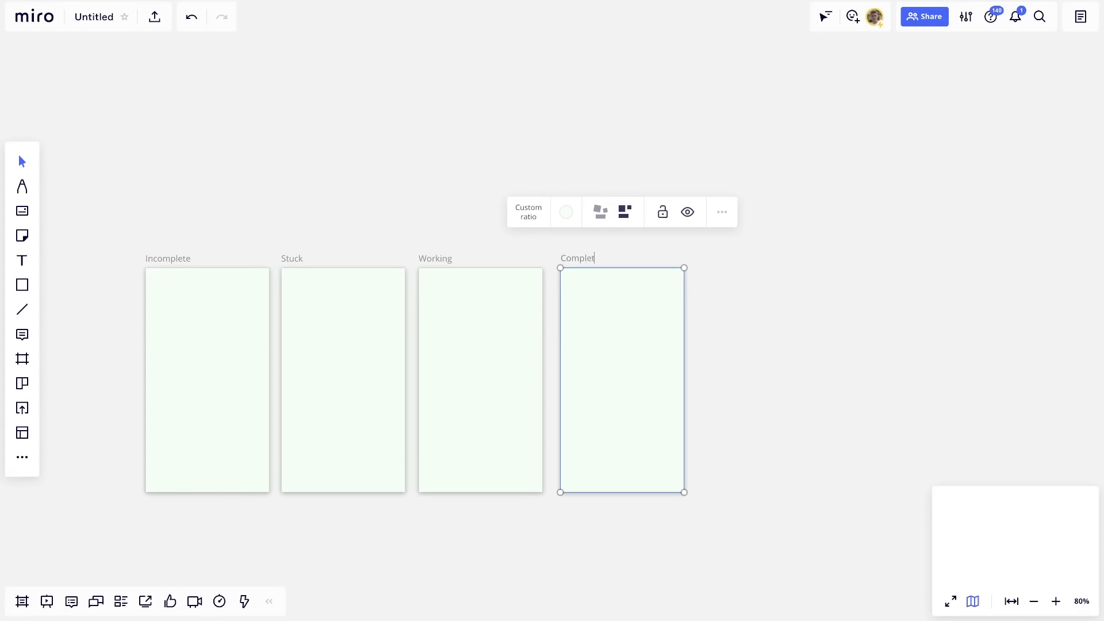
text(e)
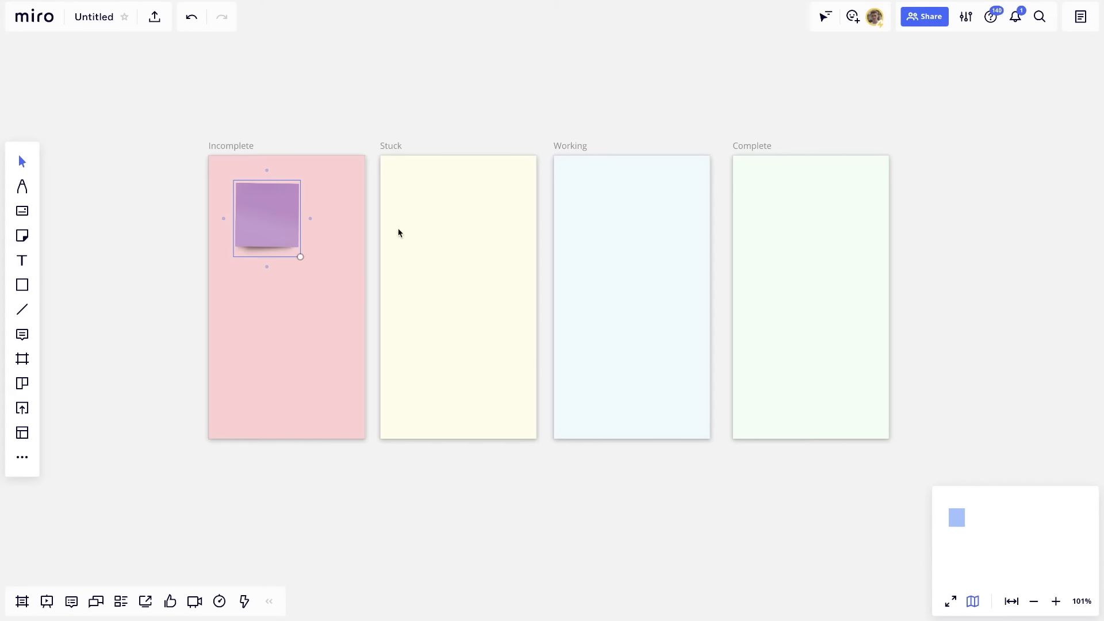
Step: Stack copies of the purple sticky note in the Incomplete column and move one each into Stuck and Working
key(ctrl+v)
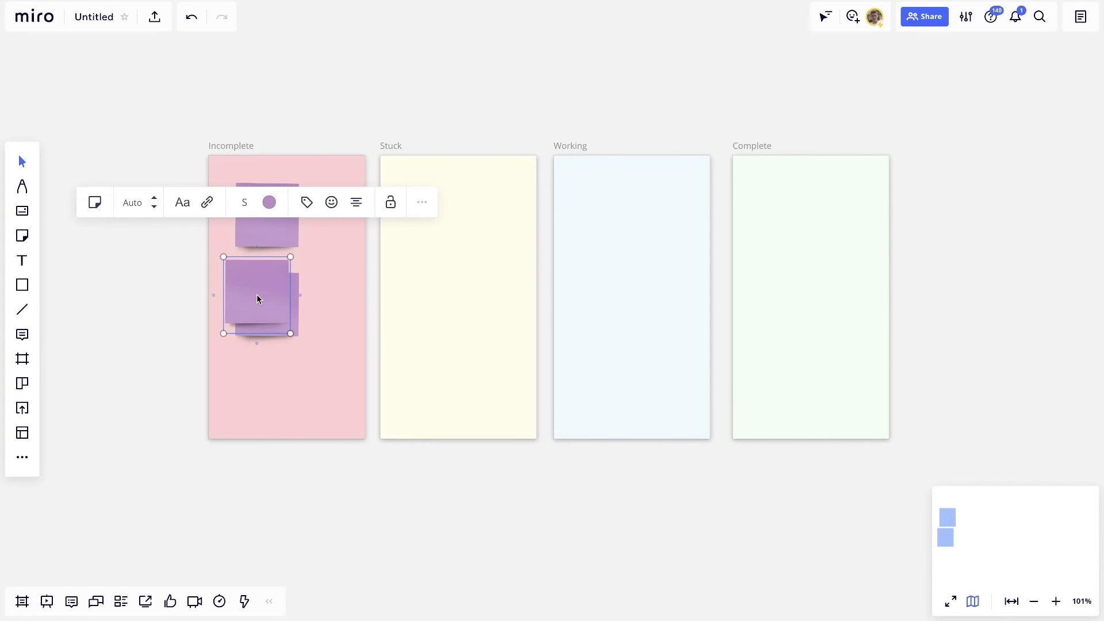
drag(256, 296, 261, 379)
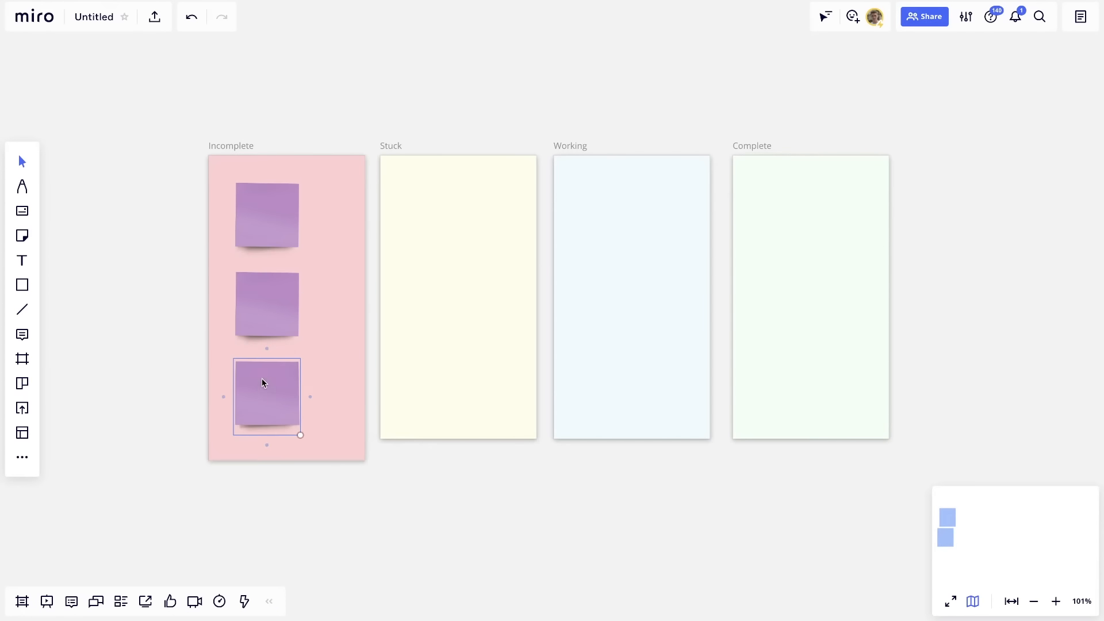
click(278, 206)
click(255, 210)
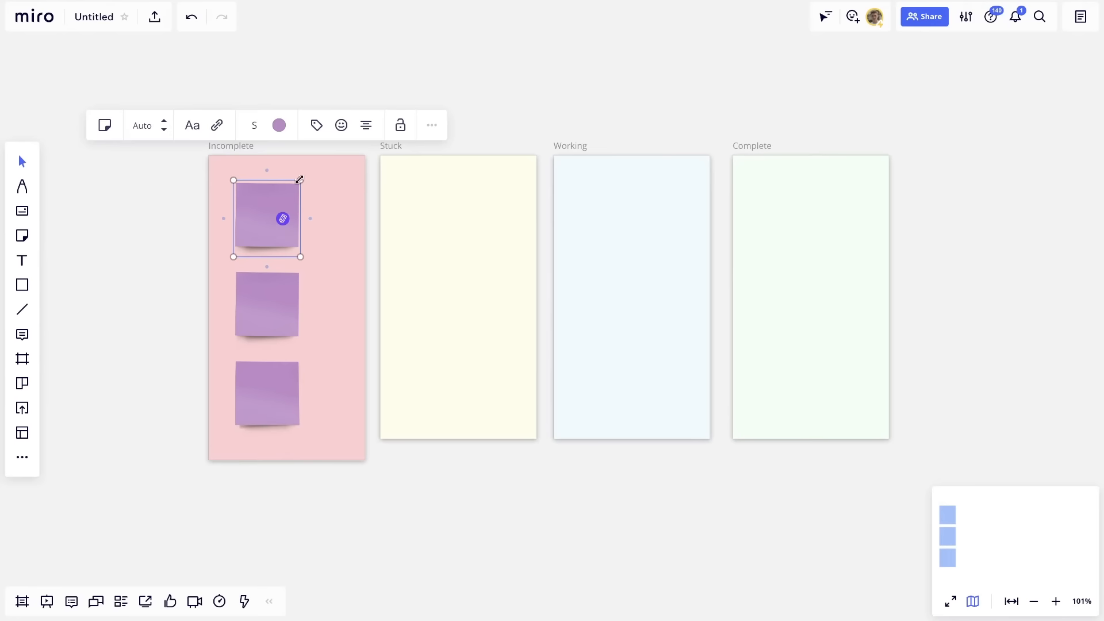
click(261, 207)
drag(261, 207, 437, 214)
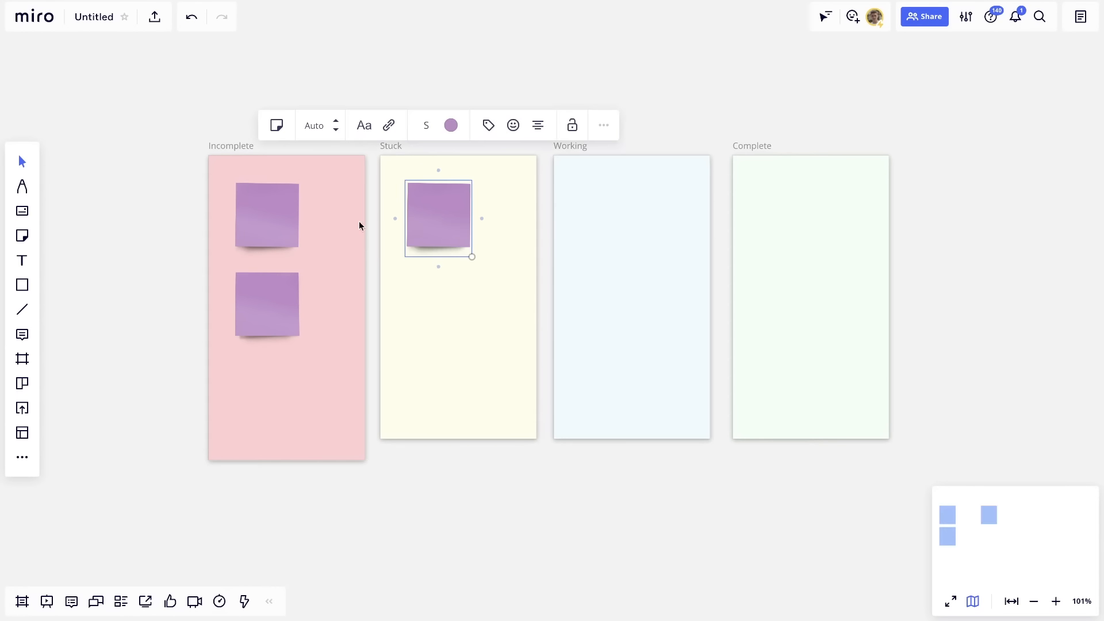
drag(275, 228, 598, 214)
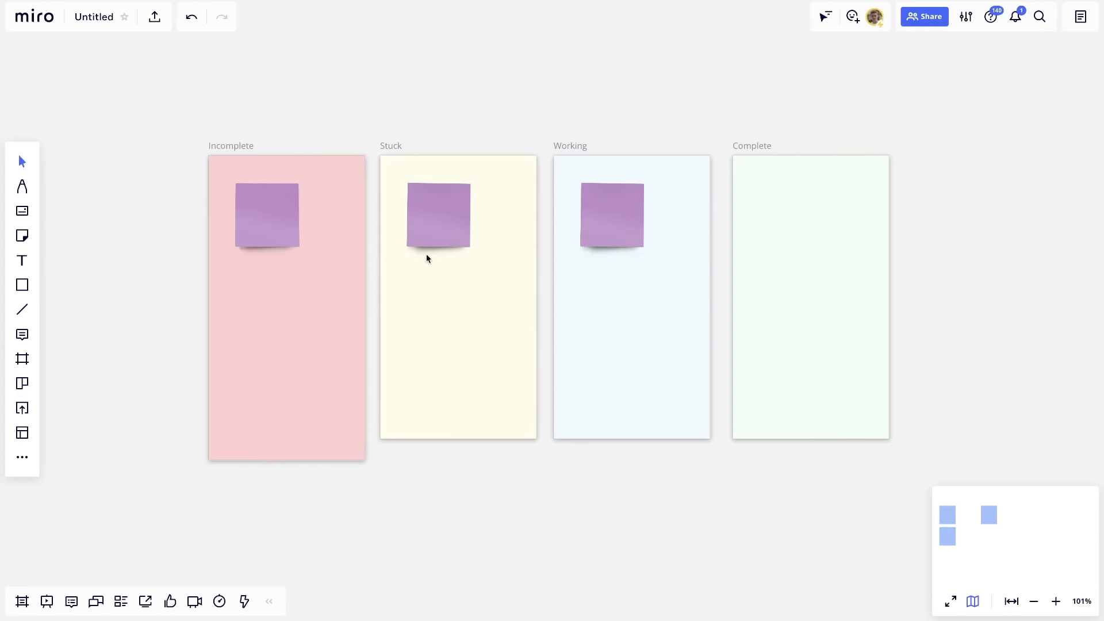
Step: Delete the sticky notes from the Incomplete, Stuck and Working columns
click(254, 212)
key(Delete)
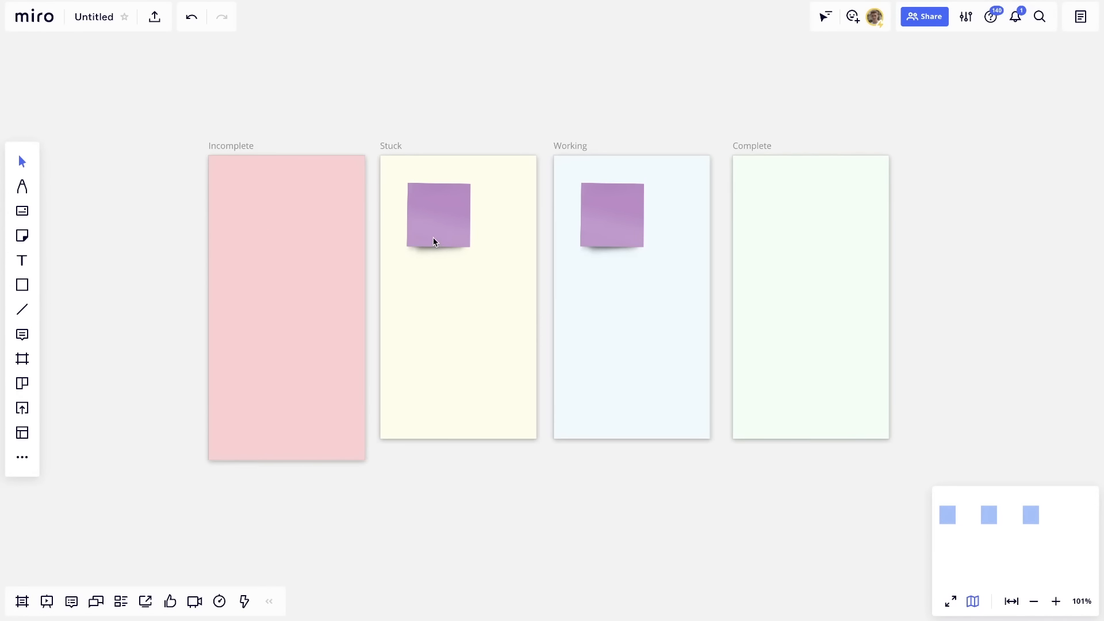
click(436, 238)
key(Delete)
click(601, 236)
key(Delete)
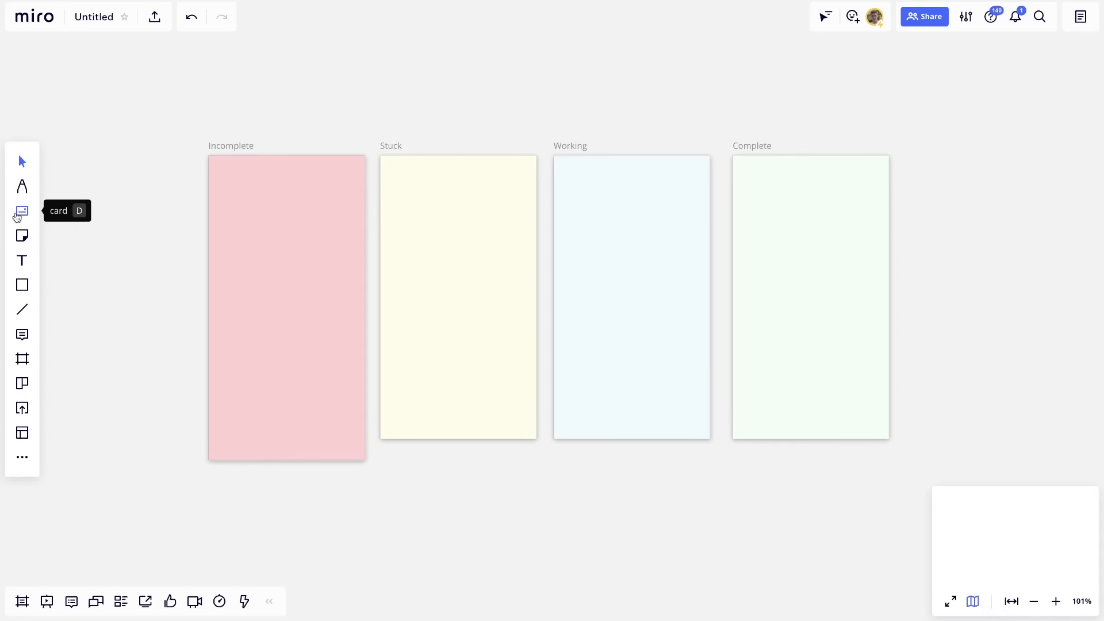
Step: Place a card at the top of the Incomplete column and shift that frame away from Stuck to clear the overlap
click(21, 213)
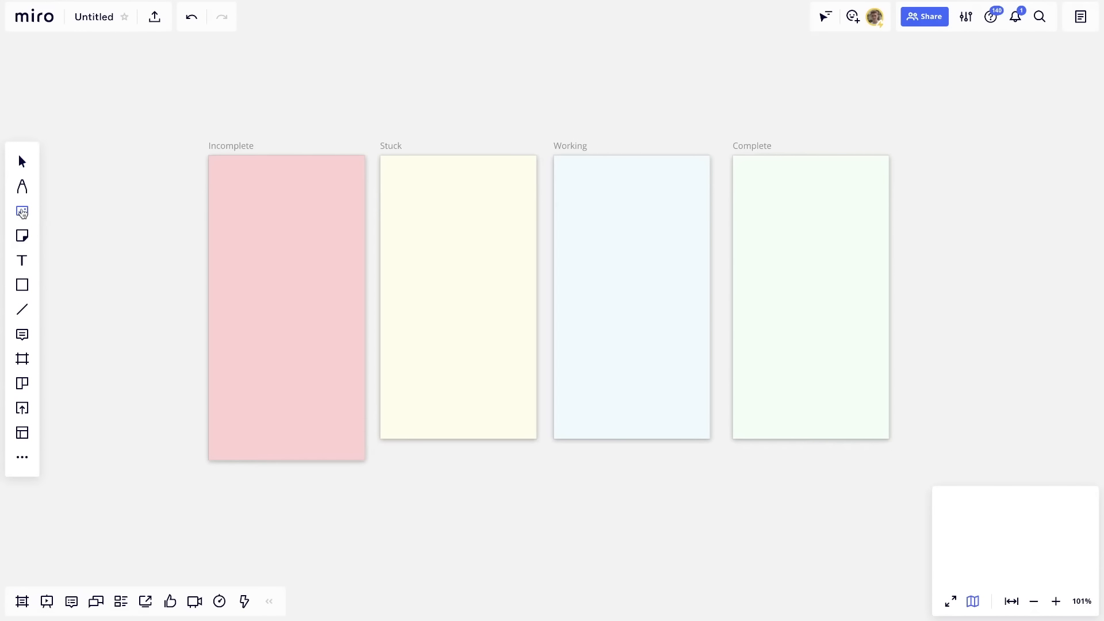
click(237, 207)
drag(138, 198, 257, 194)
drag(299, 160, 233, 160)
Step: Title the card Project 1 and fill in its description in the expanded card view
click(264, 199)
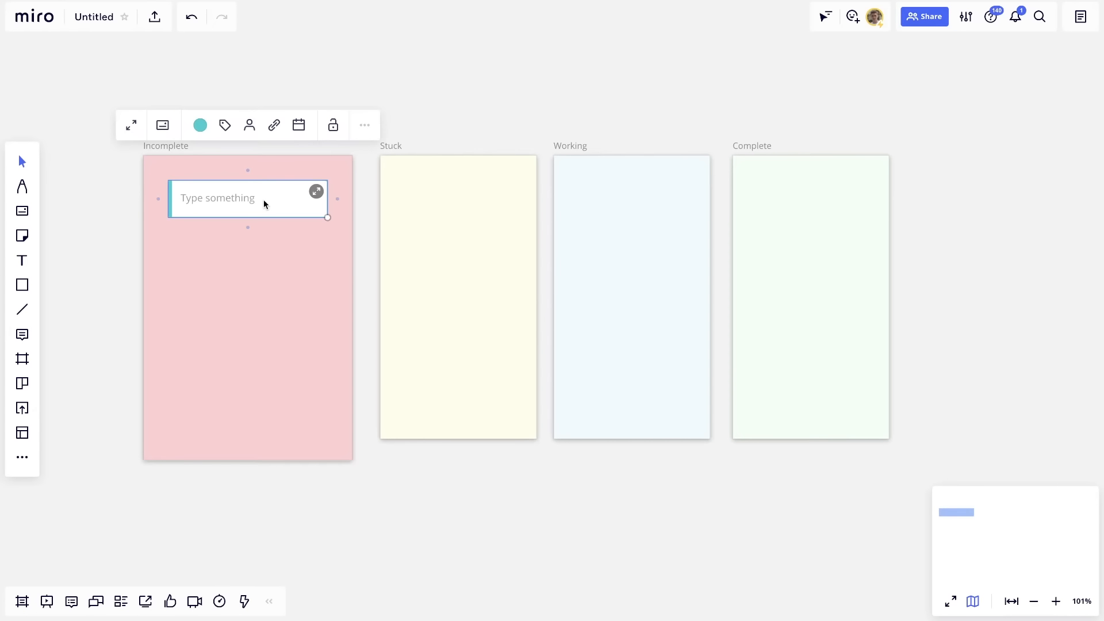
click(256, 201)
text(Project 1)
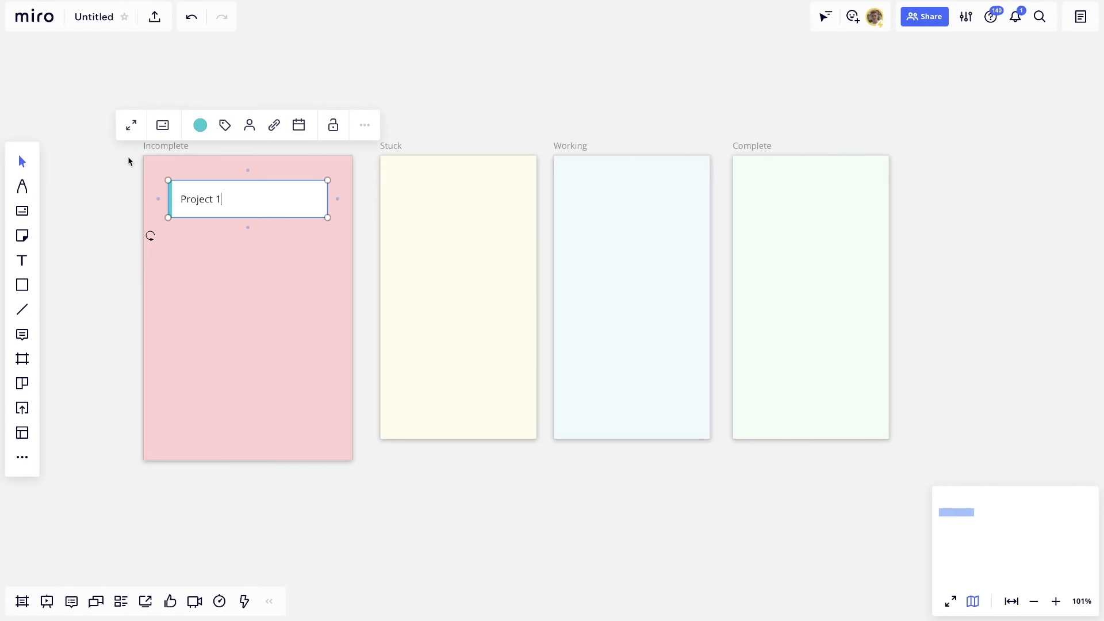
click(130, 127)
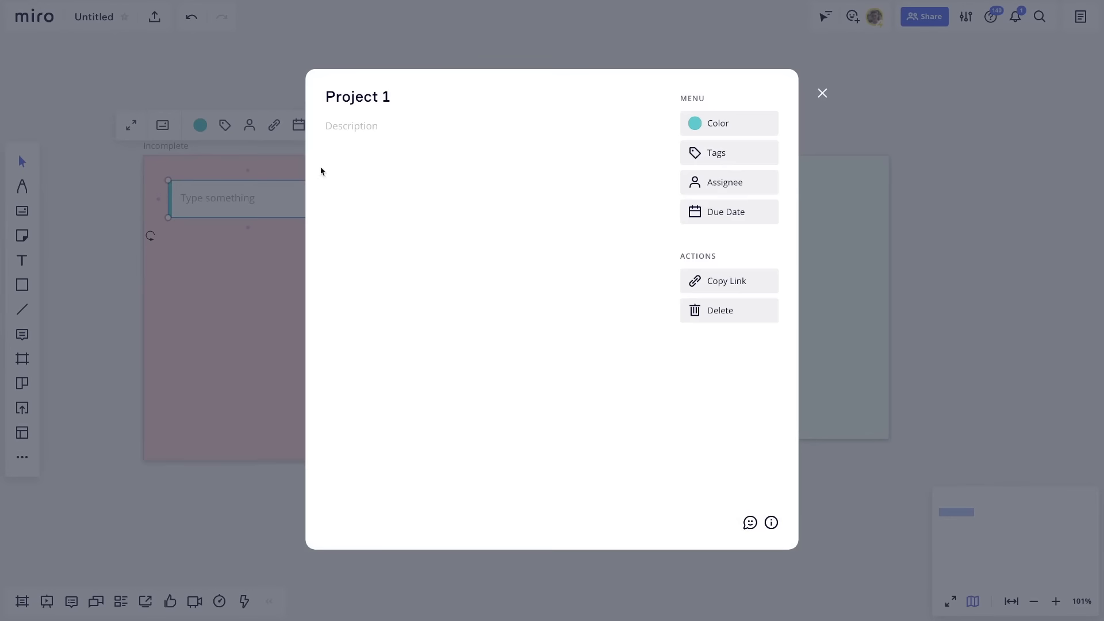
click(348, 141)
click(240, 199)
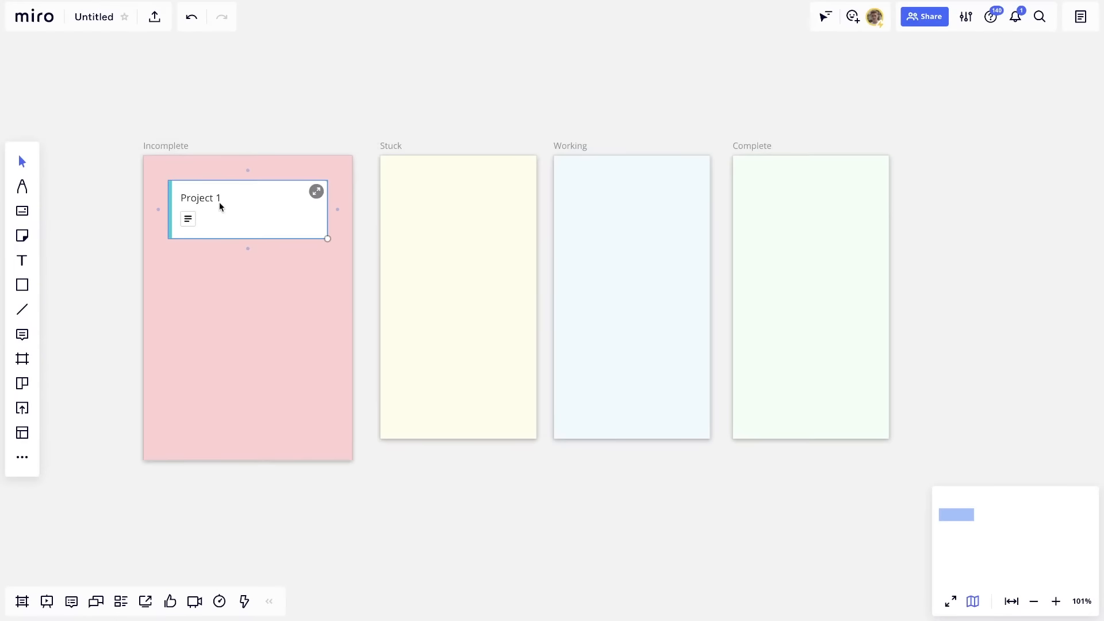
Step: Move the Project 1 card into the Working column and shift the Complete frame clear of the widened Working frame
drag(208, 200, 596, 206)
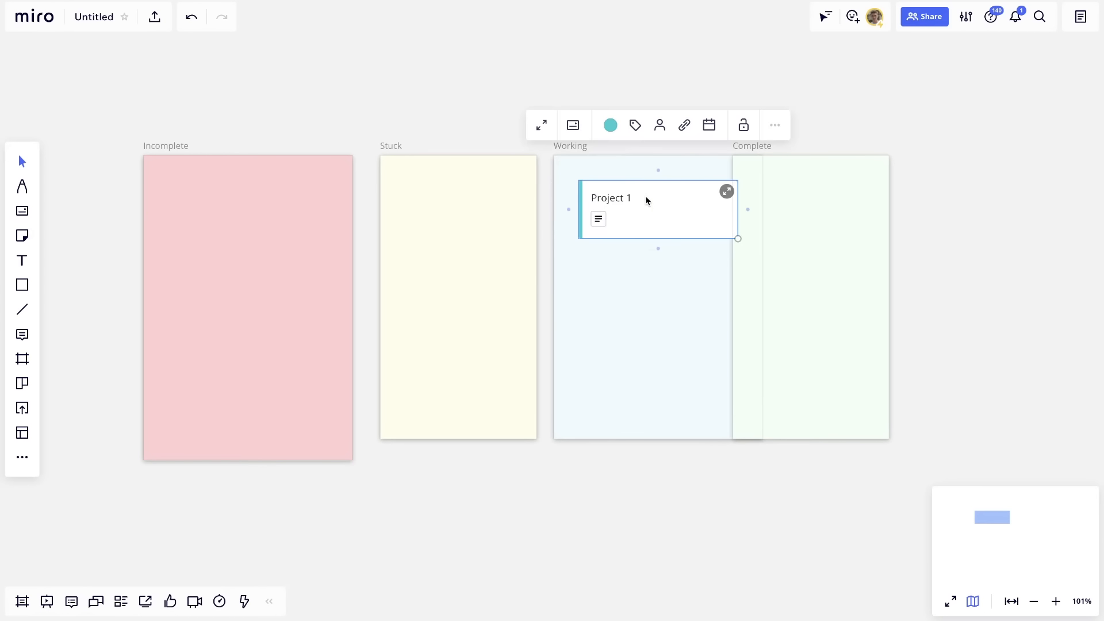
click(780, 164)
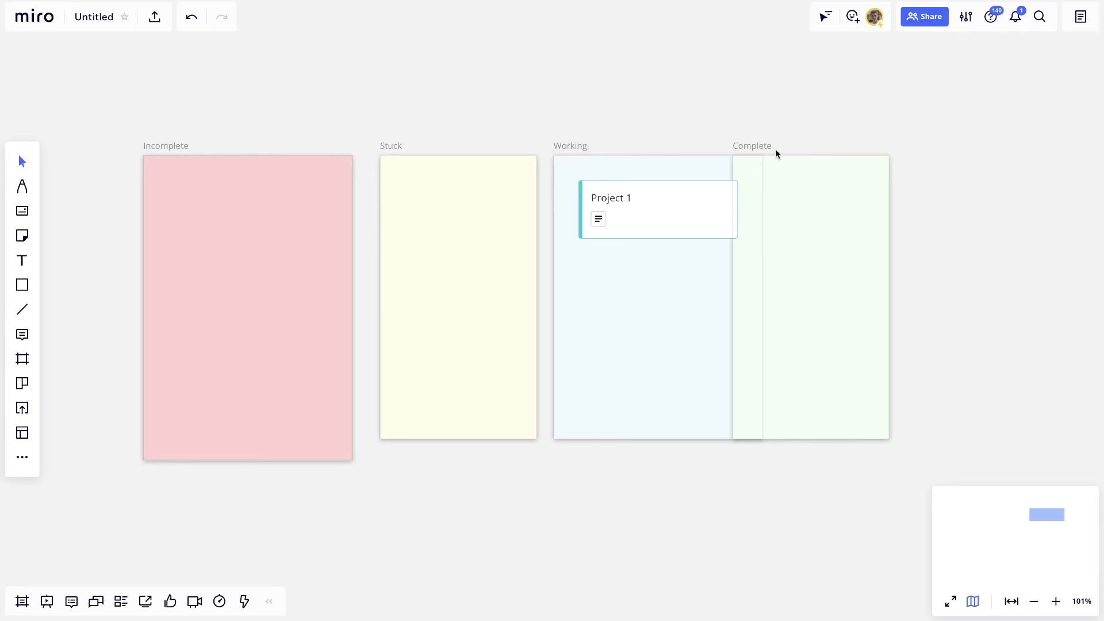
click(757, 145)
drag(757, 145, 840, 147)
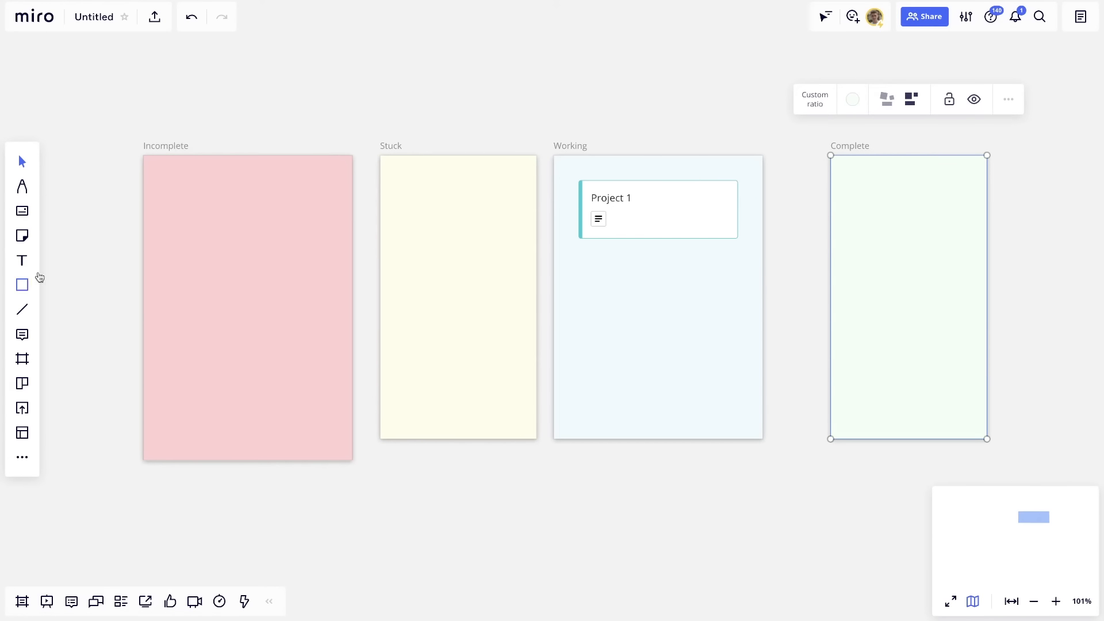
Step: Add a Phone frame beyond the Complete column with its device outline shown, and add a Tablet frame
click(22, 361)
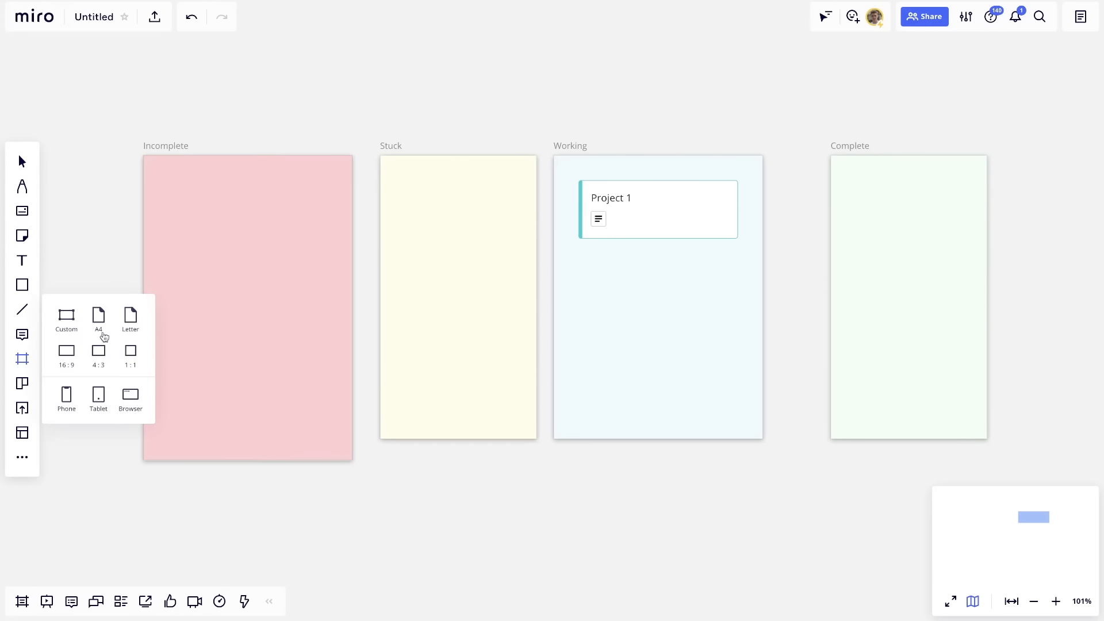
click(67, 402)
scroll(747, 198, right, 3)
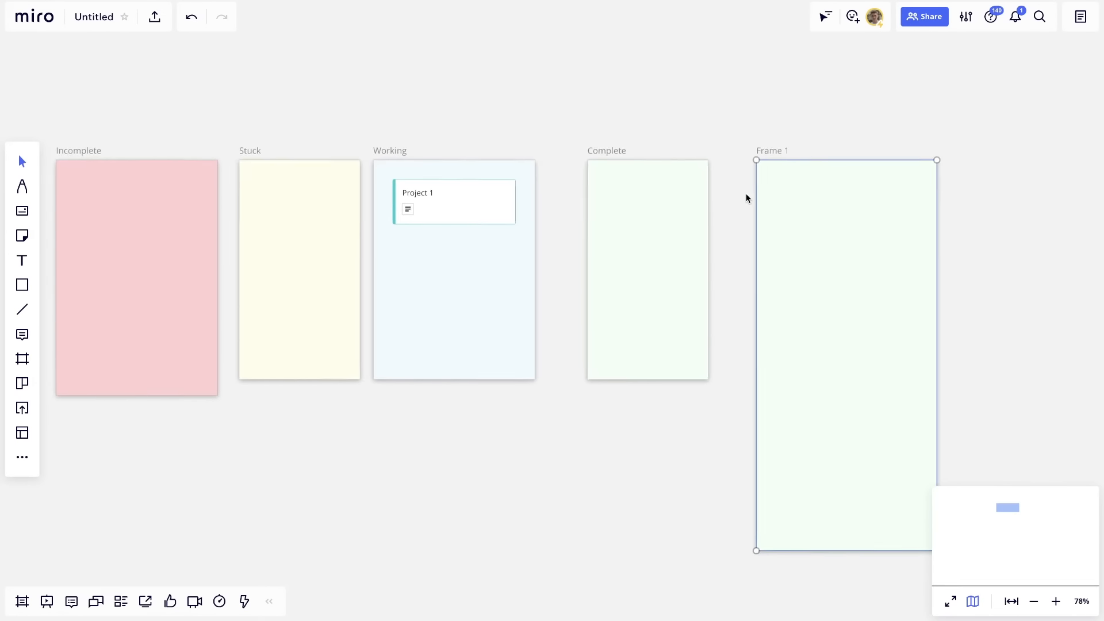
scroll(747, 194, right, 4)
click(645, 183)
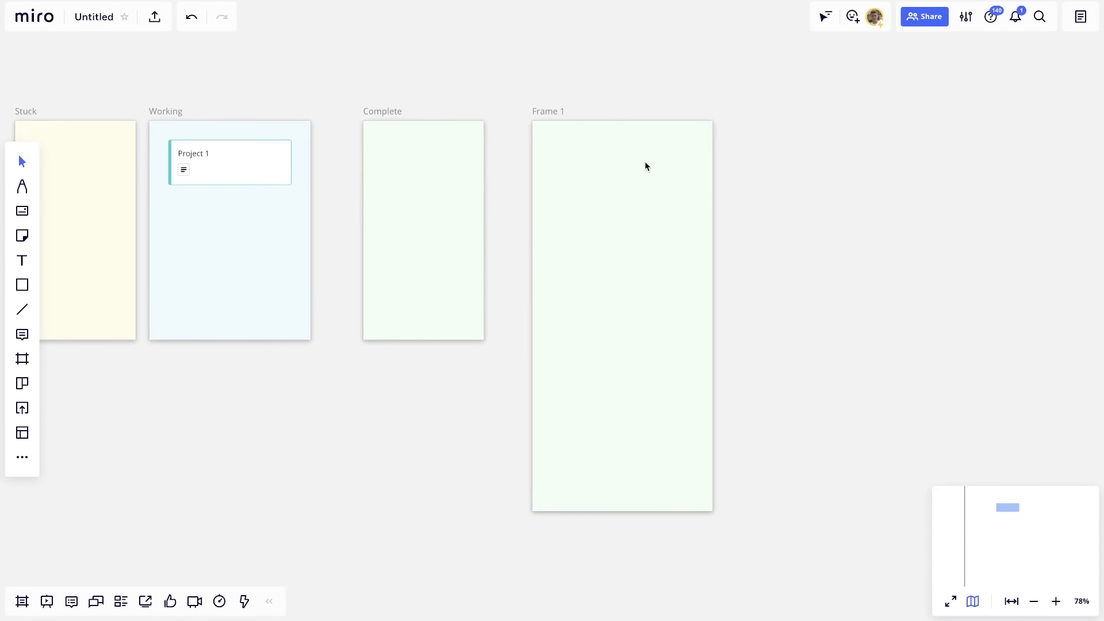
click(597, 143)
click(542, 65)
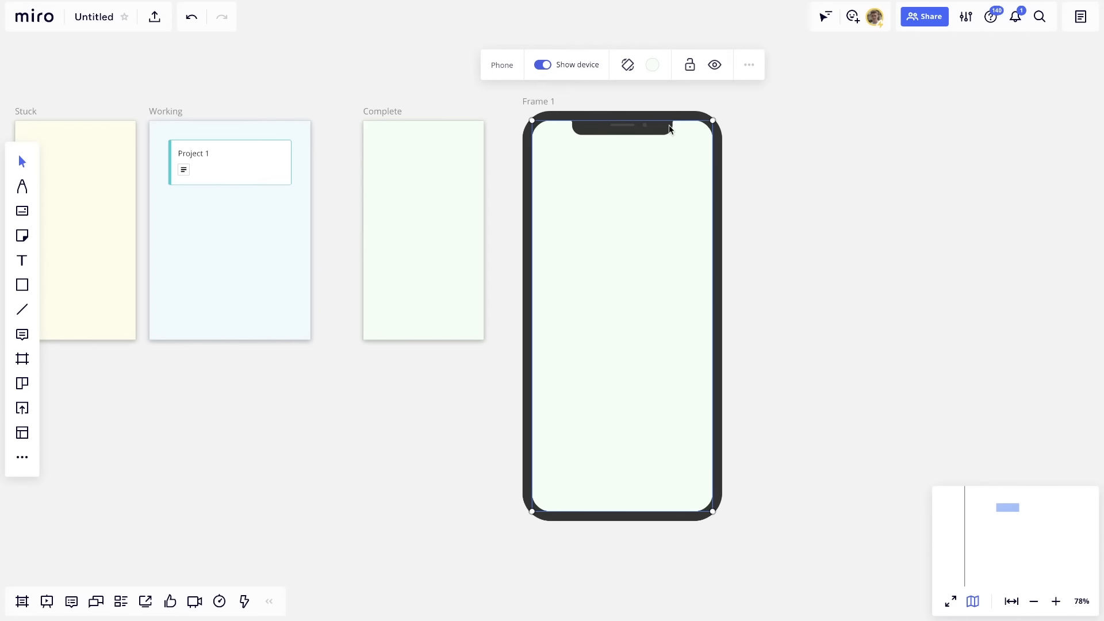
drag(647, 111, 653, 55)
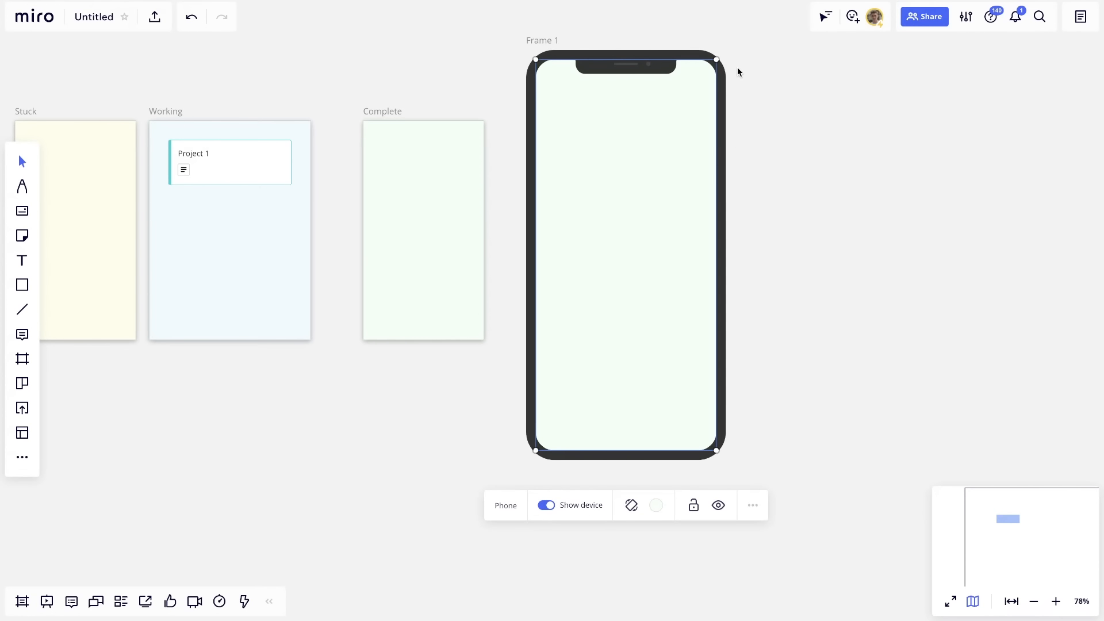
click(22, 358)
click(100, 398)
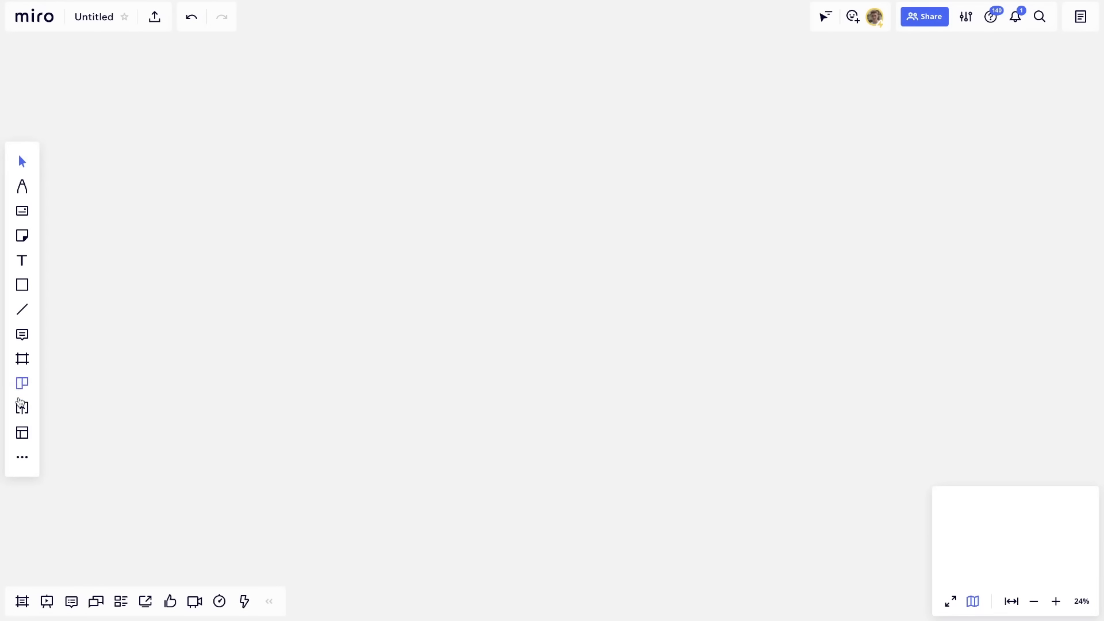
Step: Look through the personal templates and browse the ready-made boards in Miro's full template library
click(22, 434)
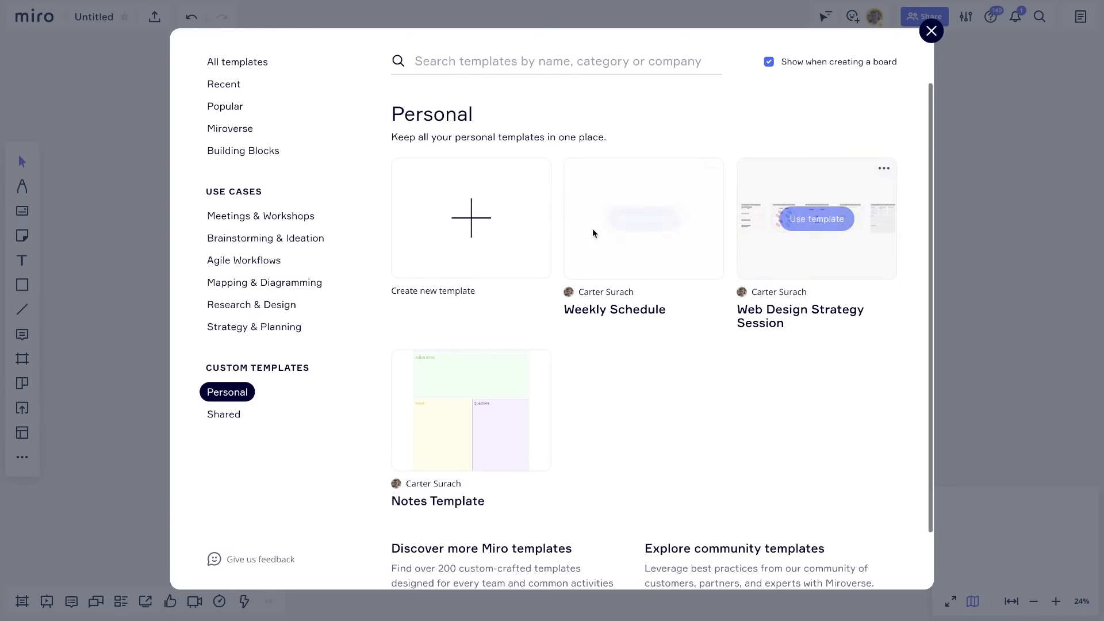
scroll(632, 213, down, 2)
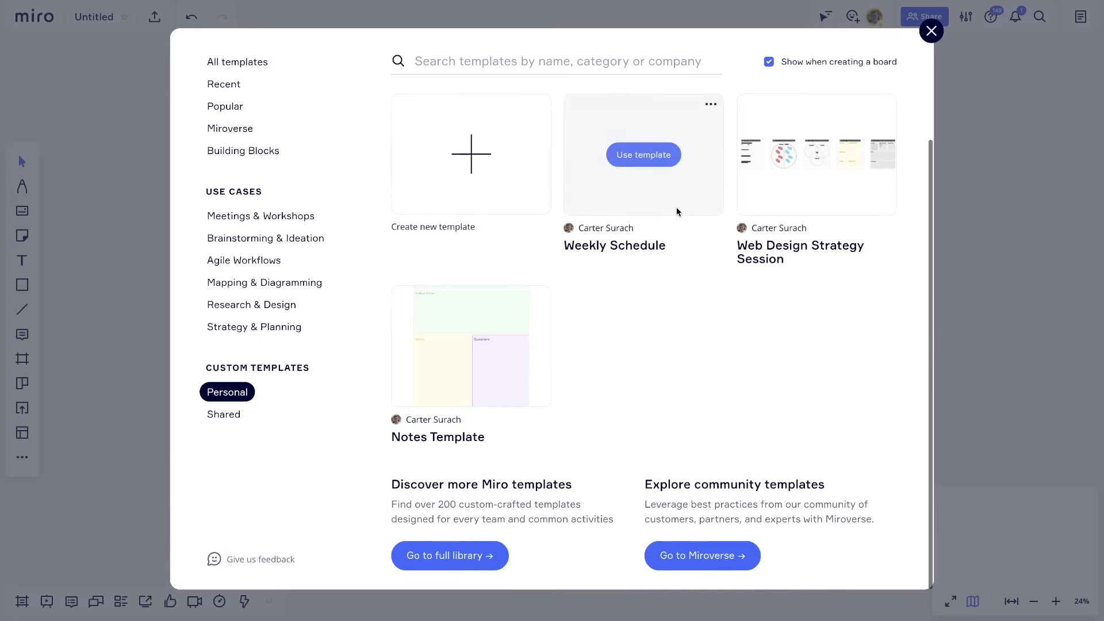
click(468, 546)
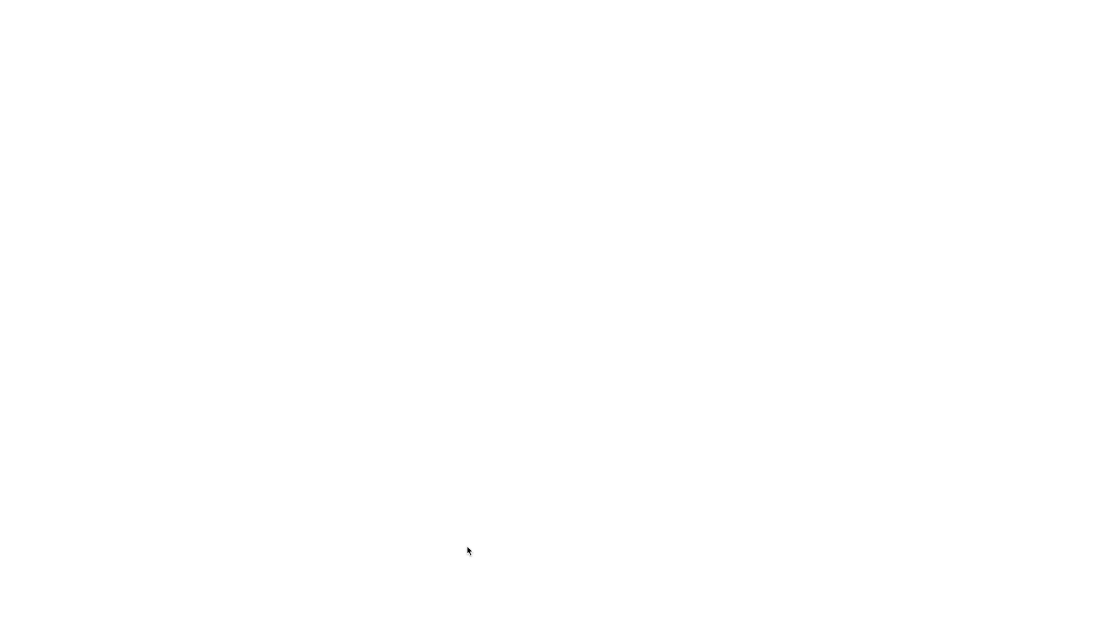
scroll(280, 109, down, 6)
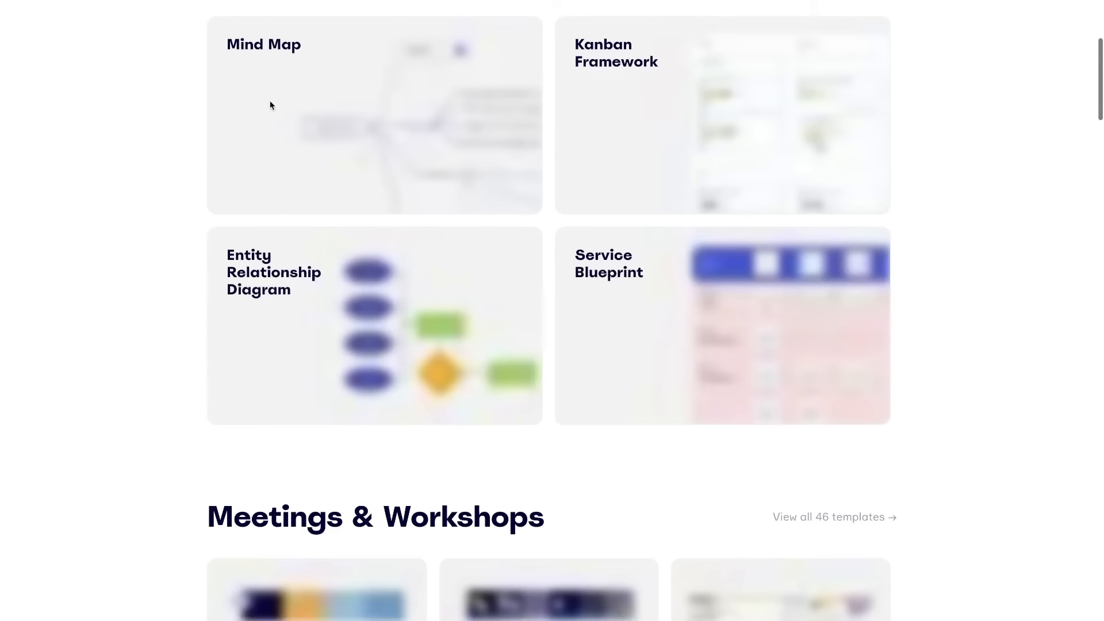
scroll(270, 106, up, 2)
scroll(394, 127, up, 2)
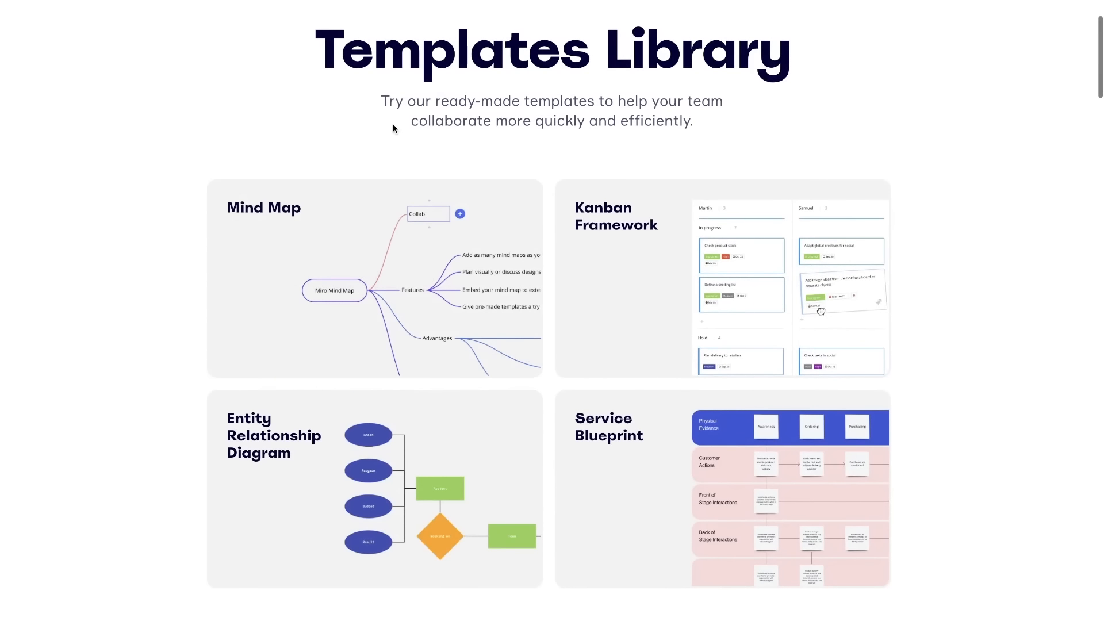